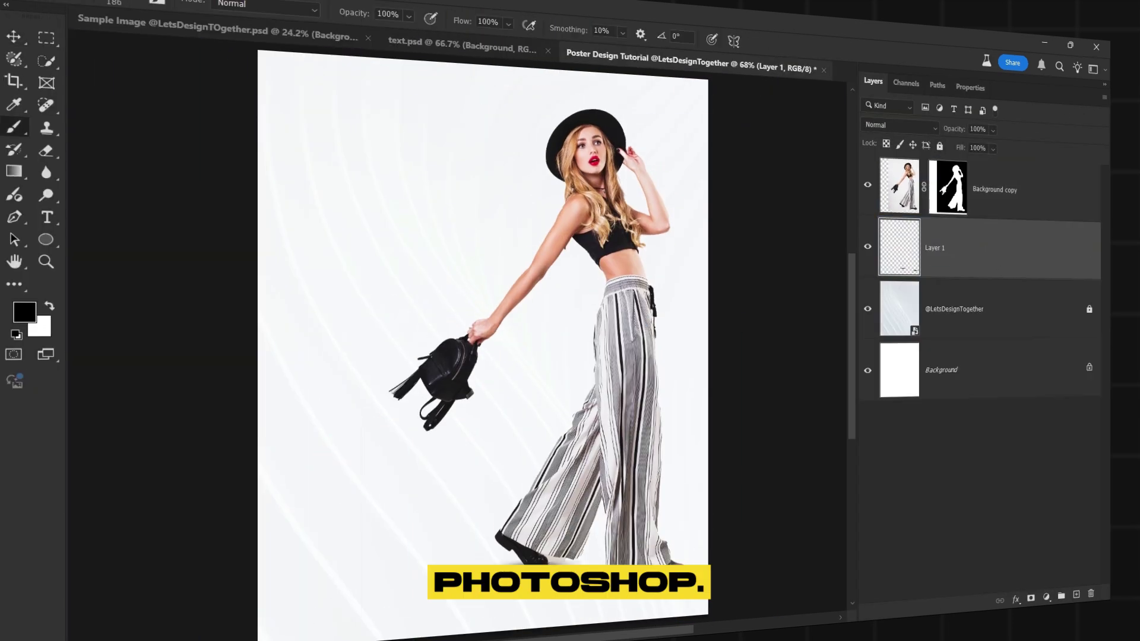
right_click(989, 208)
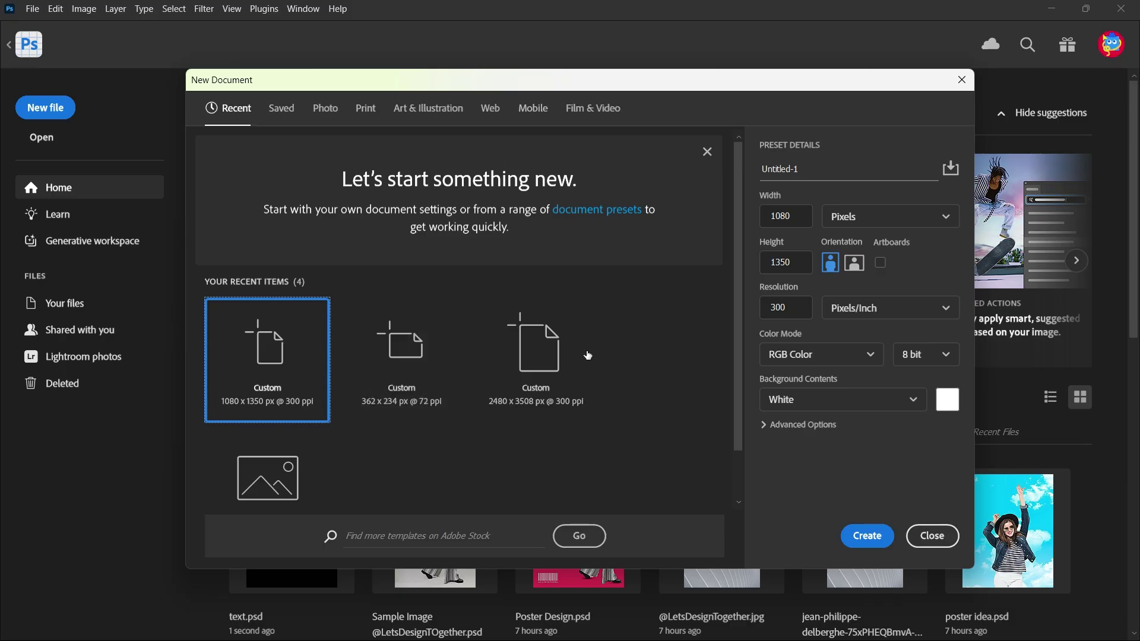
key(Tab)
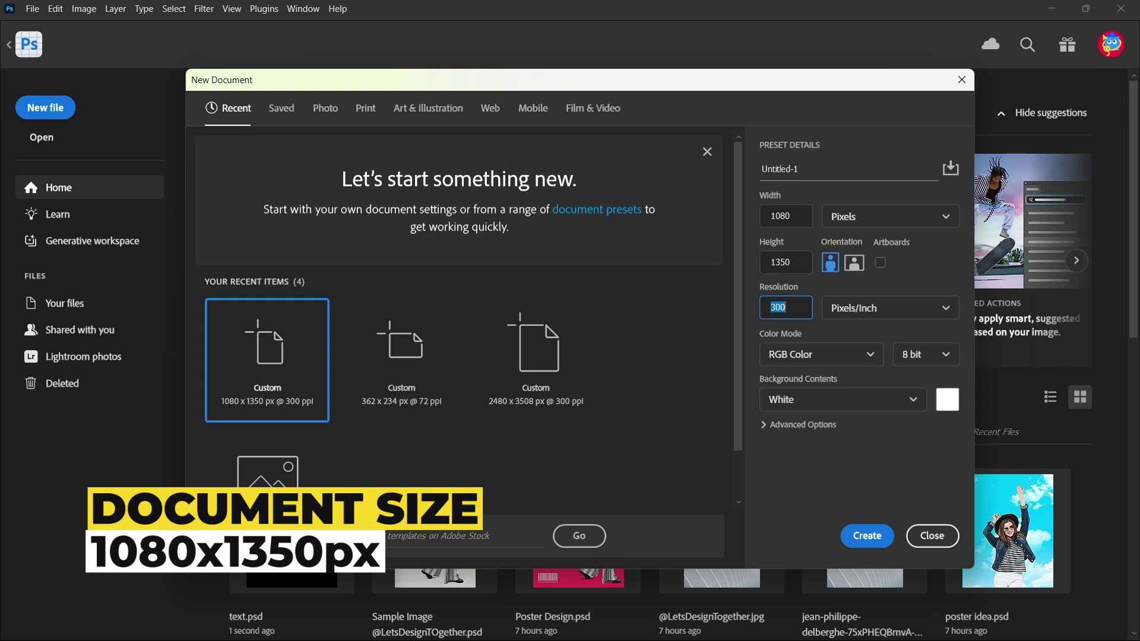
text(Po)
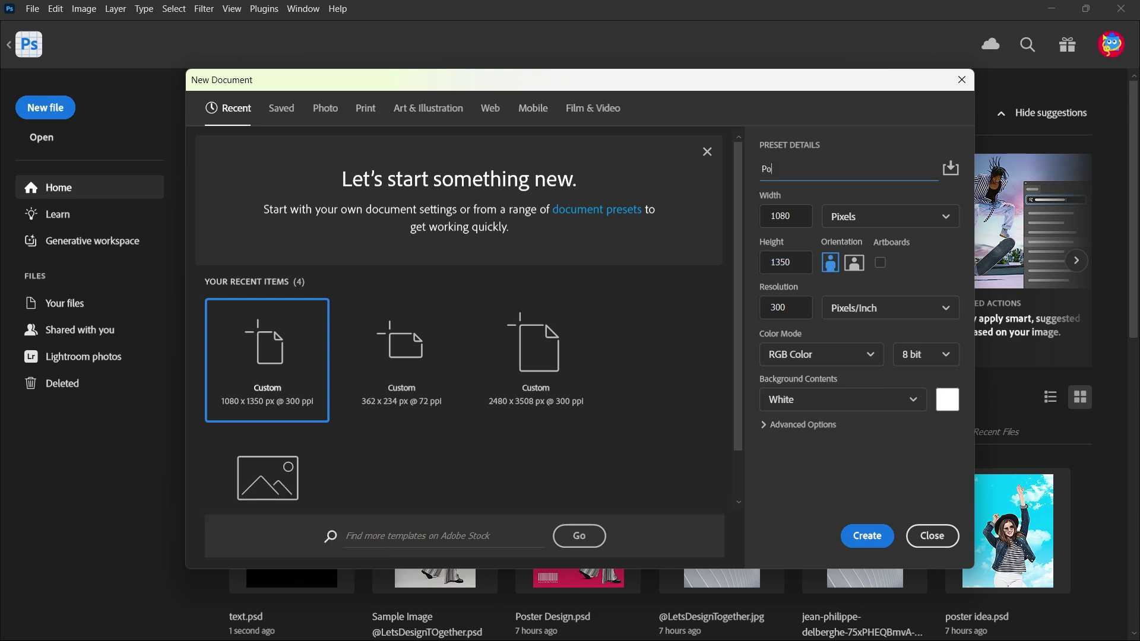
text(ster Design)
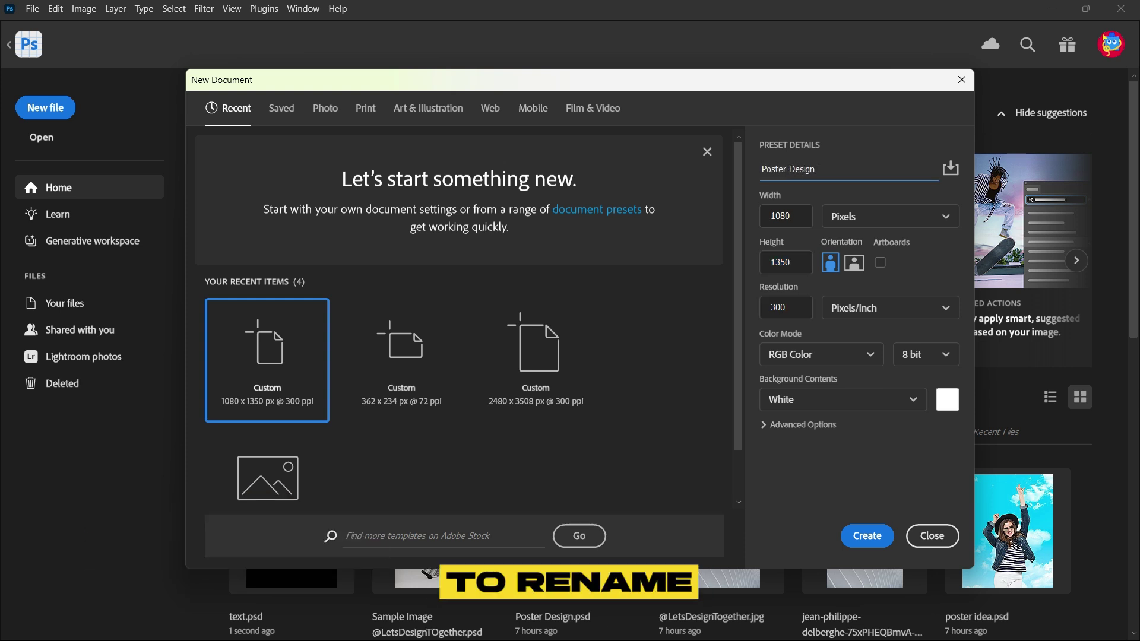
text( Tutorial @LetsDes)
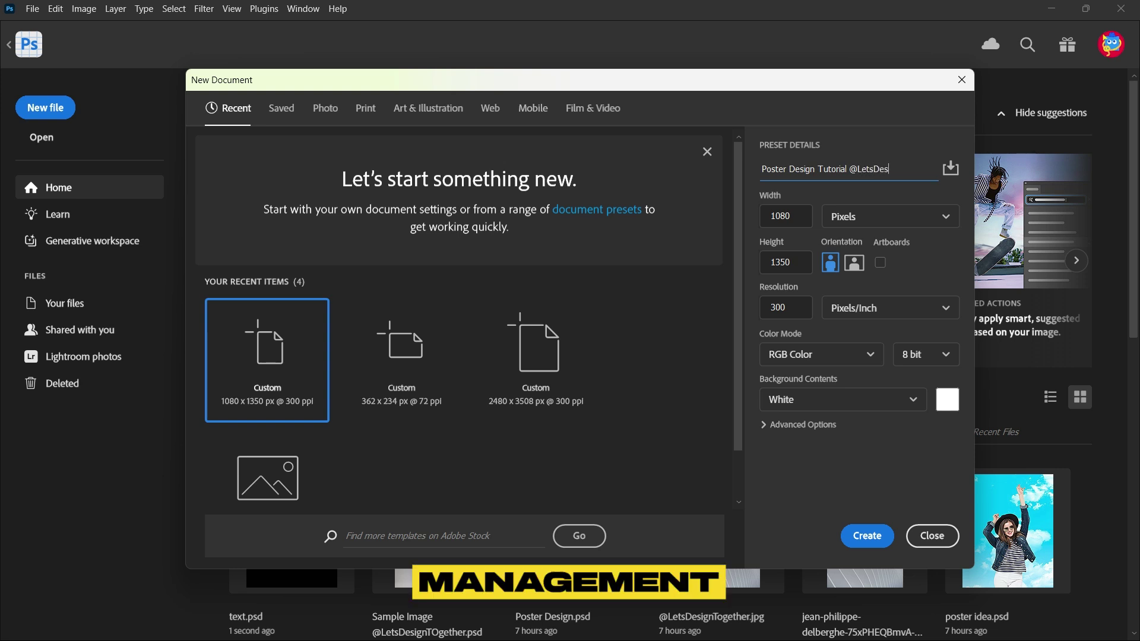
text(ignTogether)
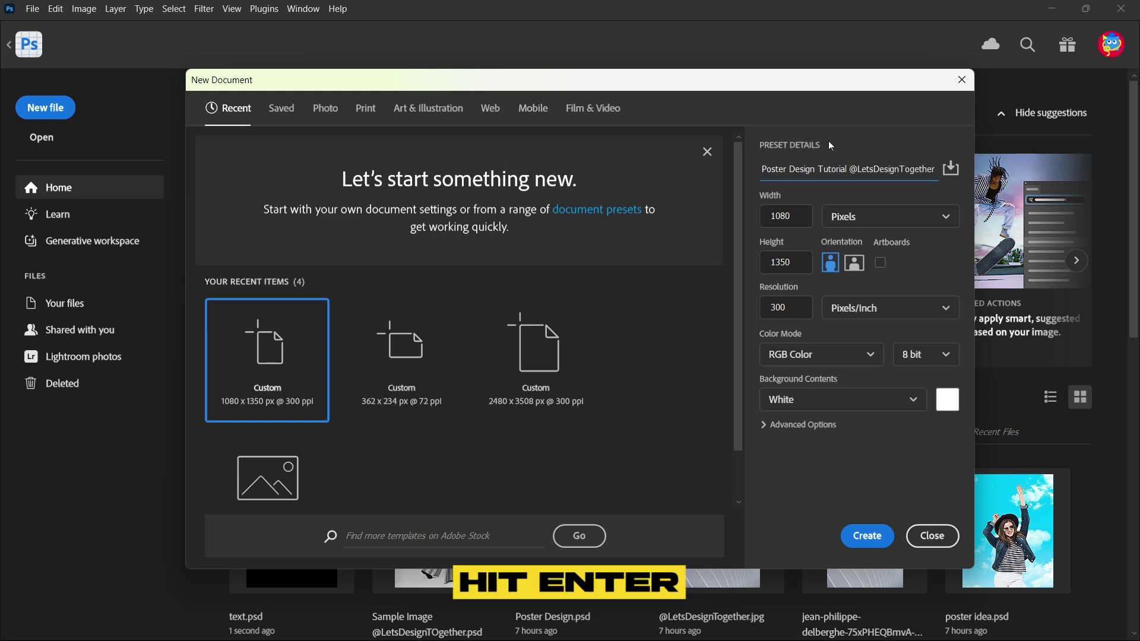
click(885, 539)
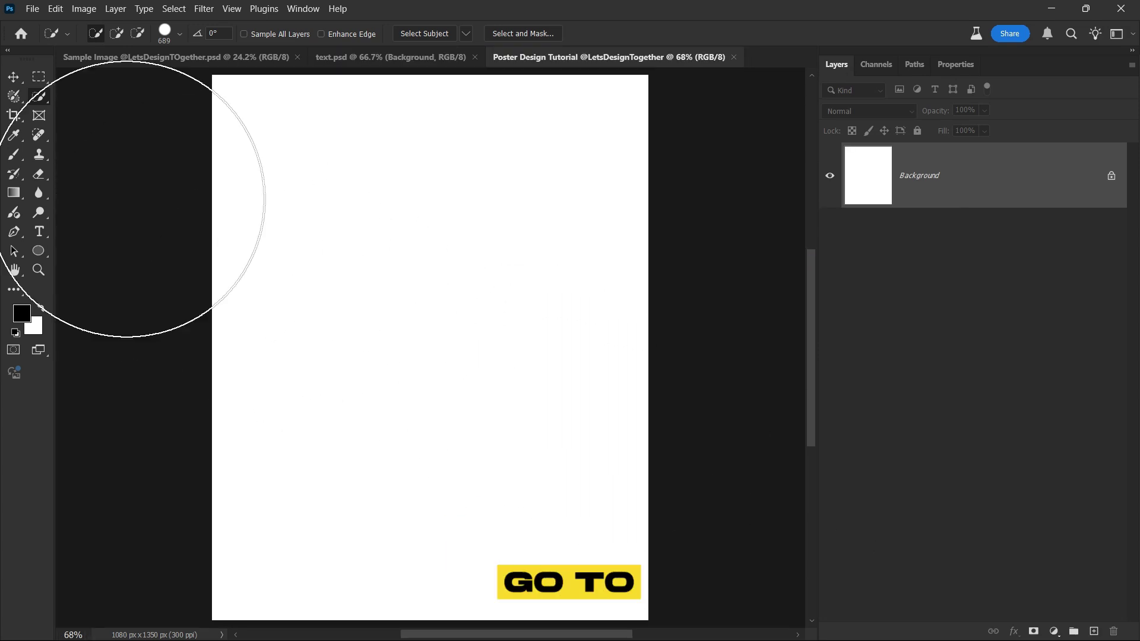
click(32, 12)
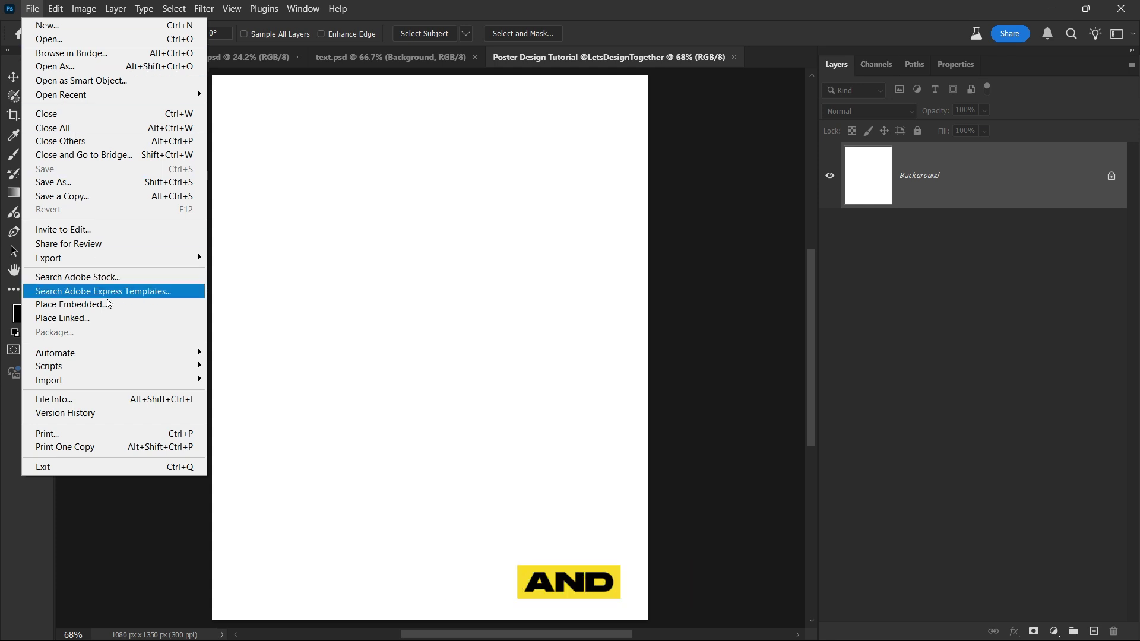
click(105, 304)
double_click(280, 157)
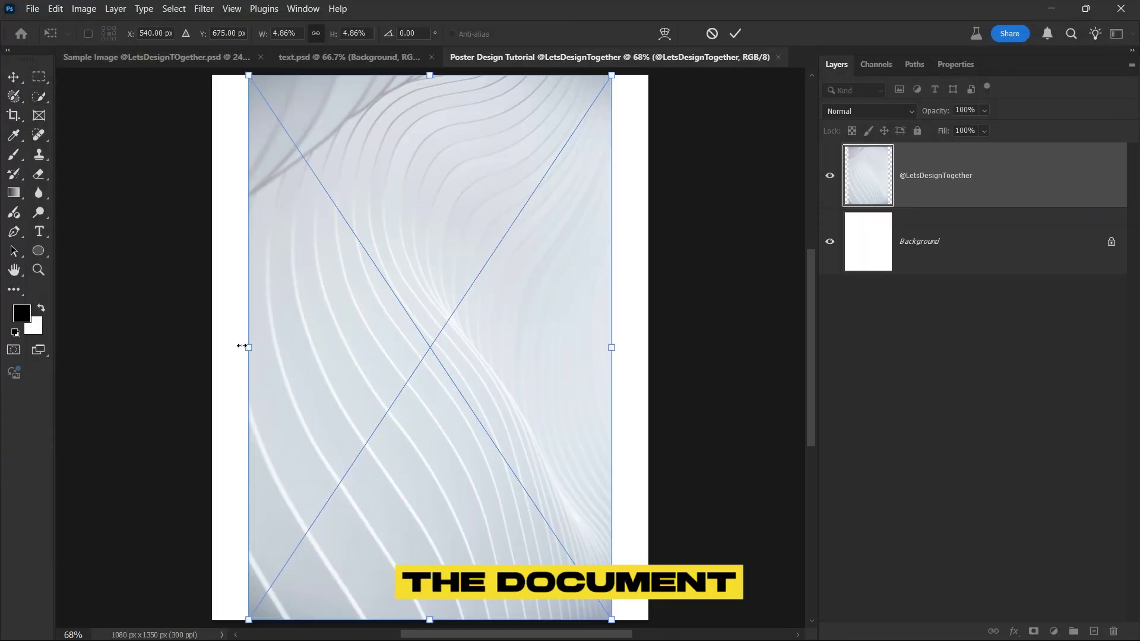
Step: Enlarge and reposition the placed texture image until it covers the whole canvas, and apply the transform
drag(215, 356, 122, 356)
drag(628, 346, 784, 348)
drag(639, 359, 586, 425)
drag(721, 415, 751, 415)
drag(594, 402, 564, 374)
click(736, 33)
Step: Set the texture layer's opacity to 25%
key(w)
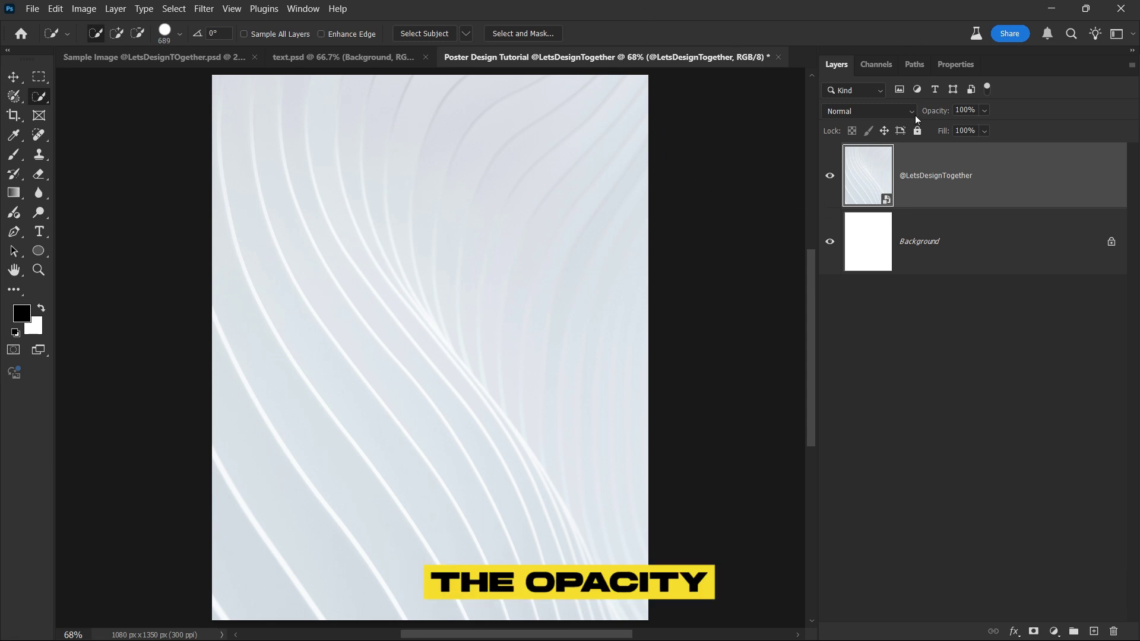
click(965, 110)
text(25)
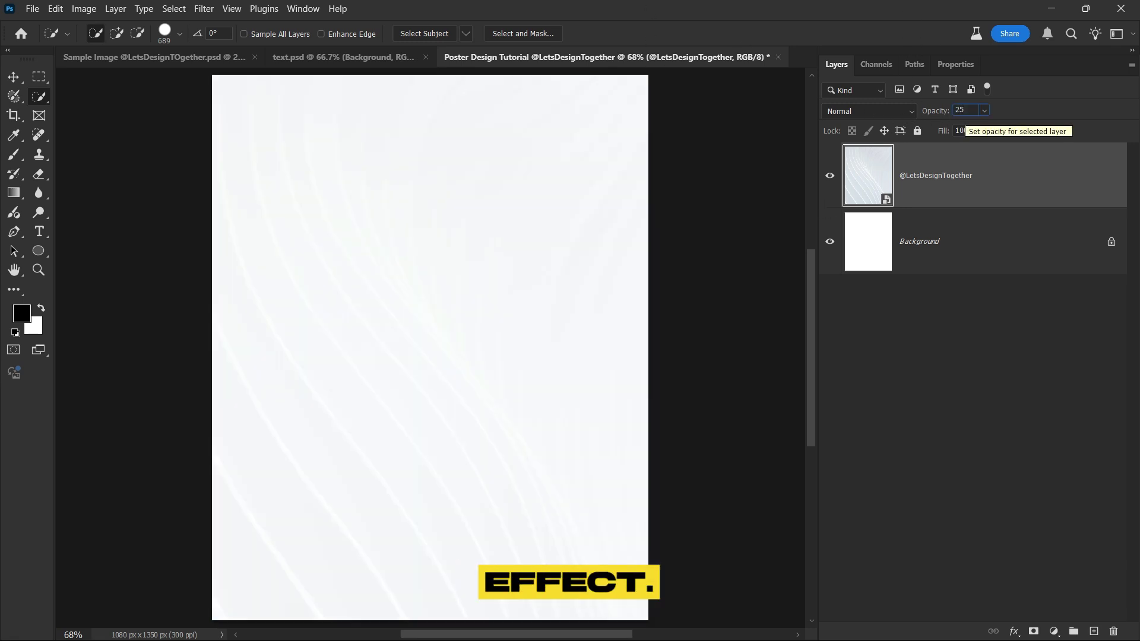
key(Return)
Step: Switch to the sample image document and select the woman with Select Subject in the Select and Mask workspace
key(v)
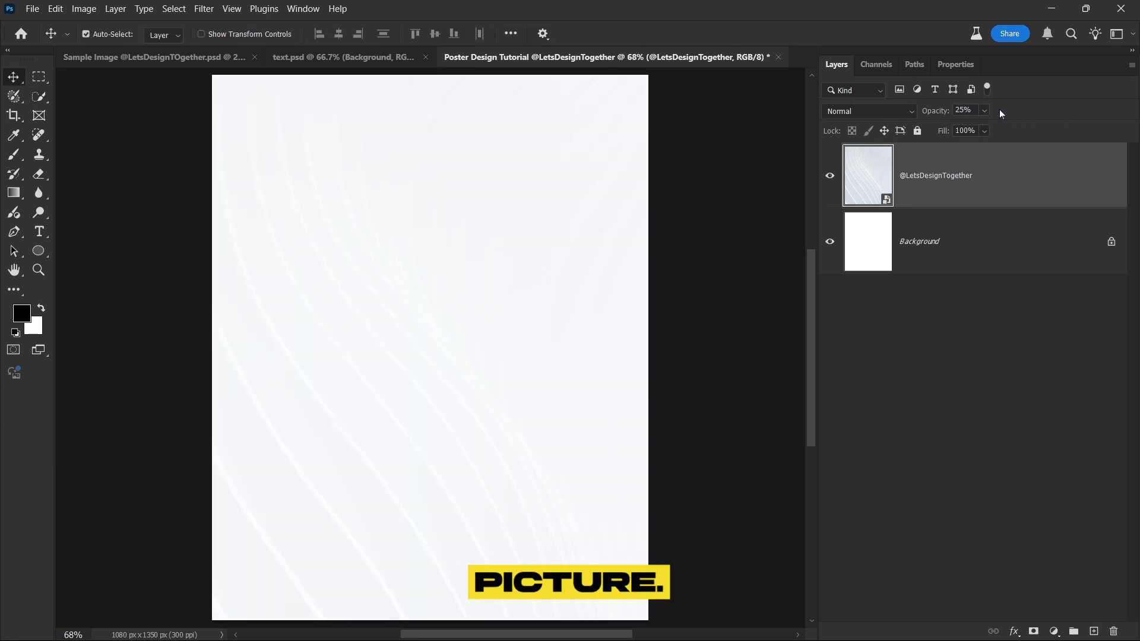
click(115, 66)
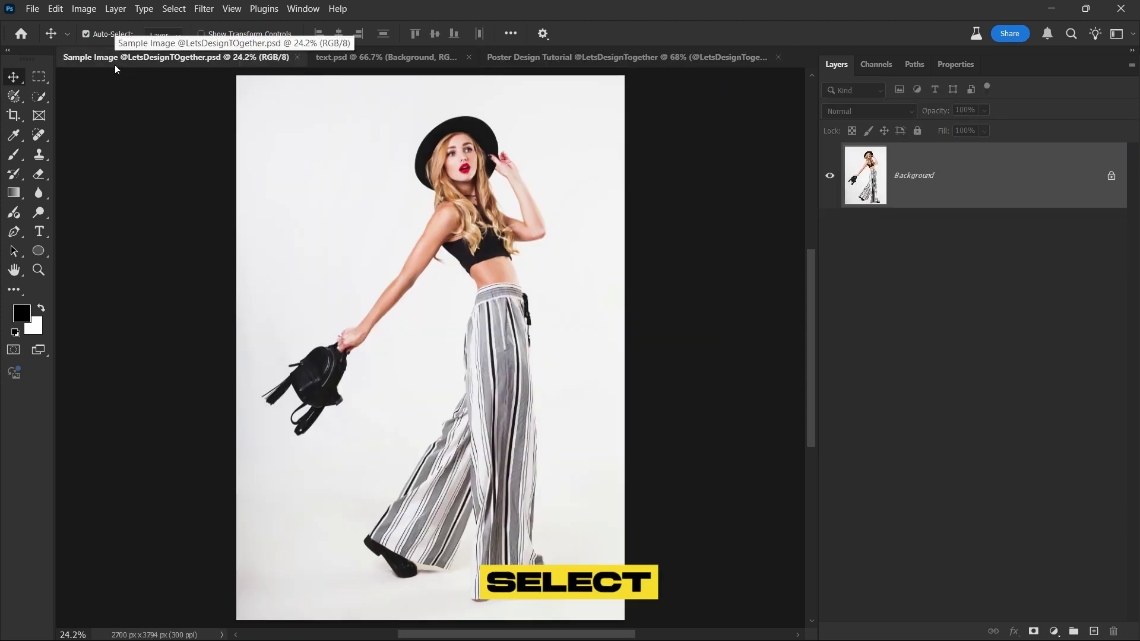
click(45, 96)
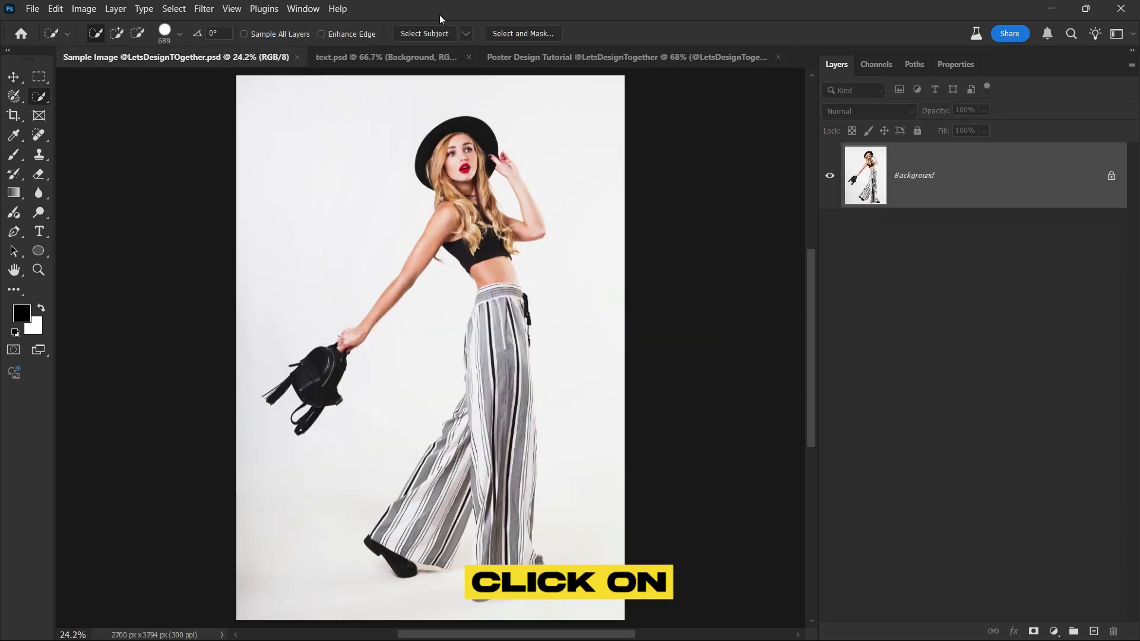
click(515, 33)
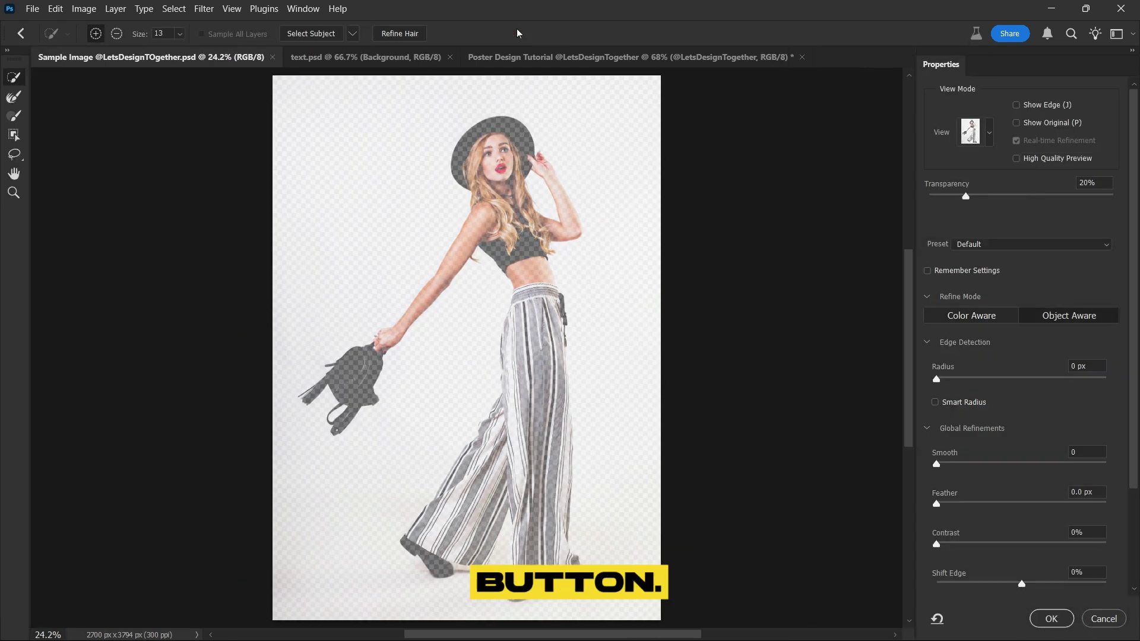
click(310, 33)
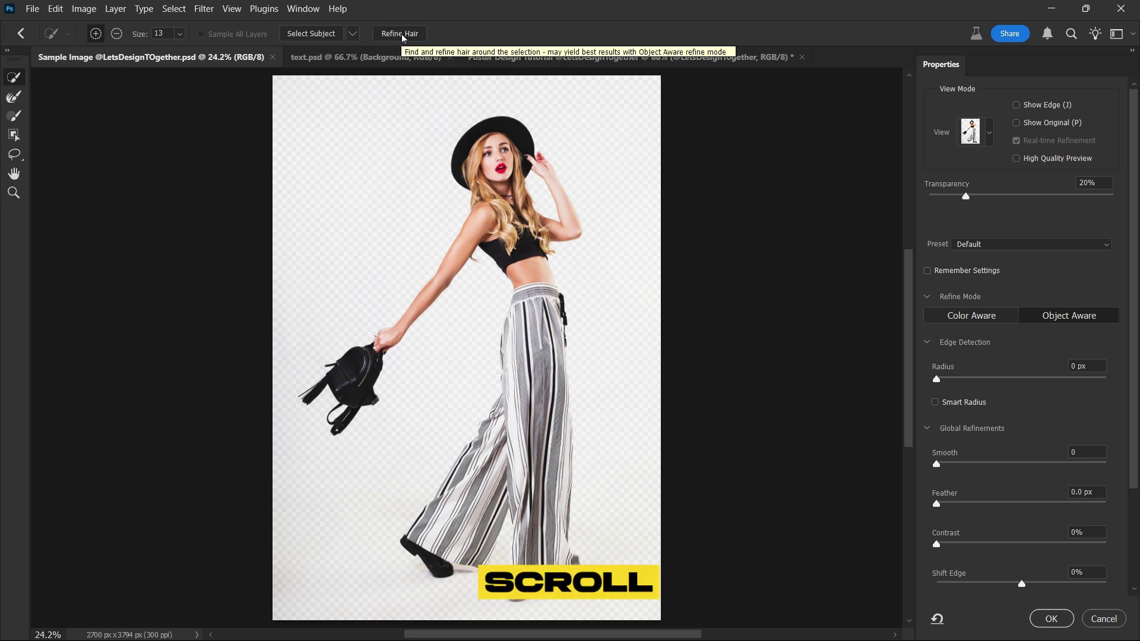
Step: Output the refined selection to a new layer with layer mask, with Decontaminate Colors off
scroll(1021, 344, down, 4)
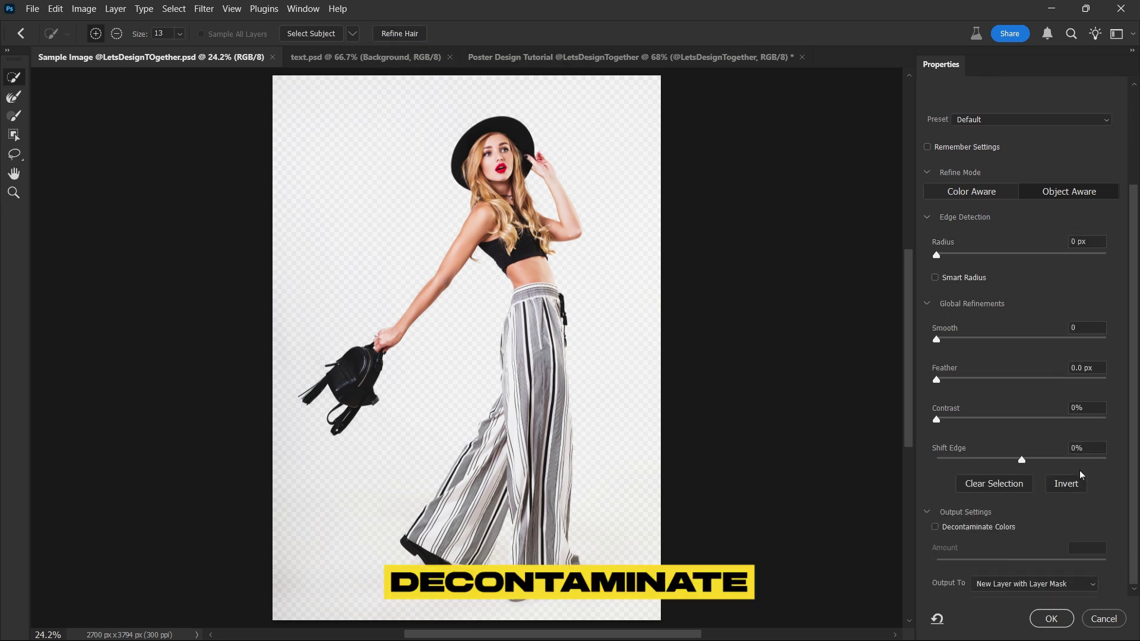
click(965, 530)
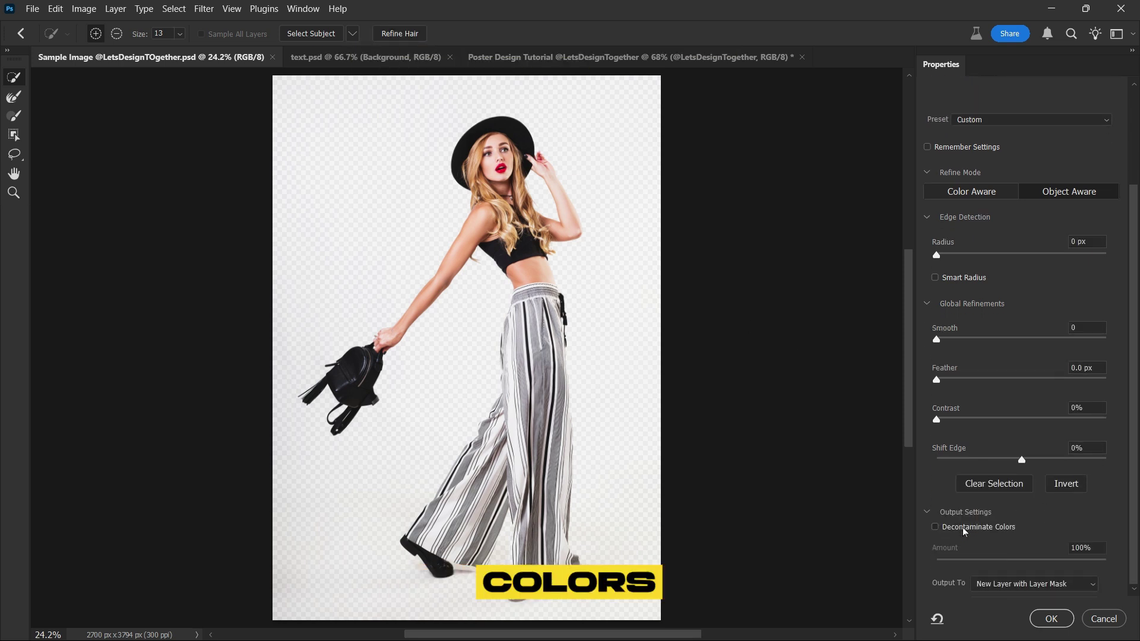
click(1054, 621)
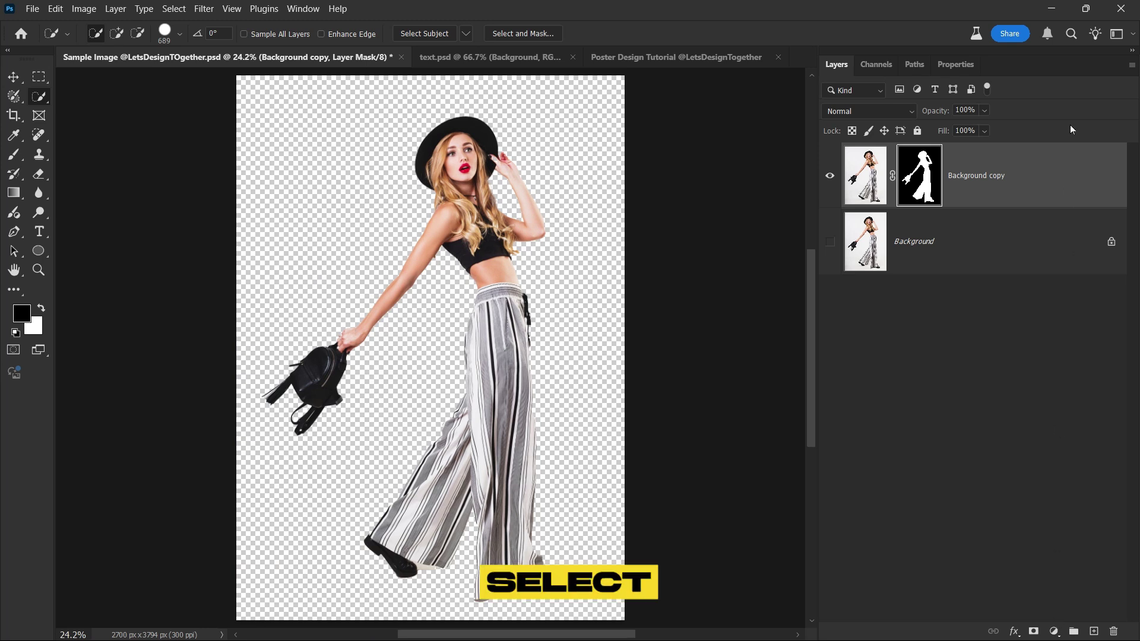
Step: Bring the masked woman layer into the poster document, scale it to about 35% and position the full figure within the canvas
click(866, 175)
drag(866, 175, 518, 478)
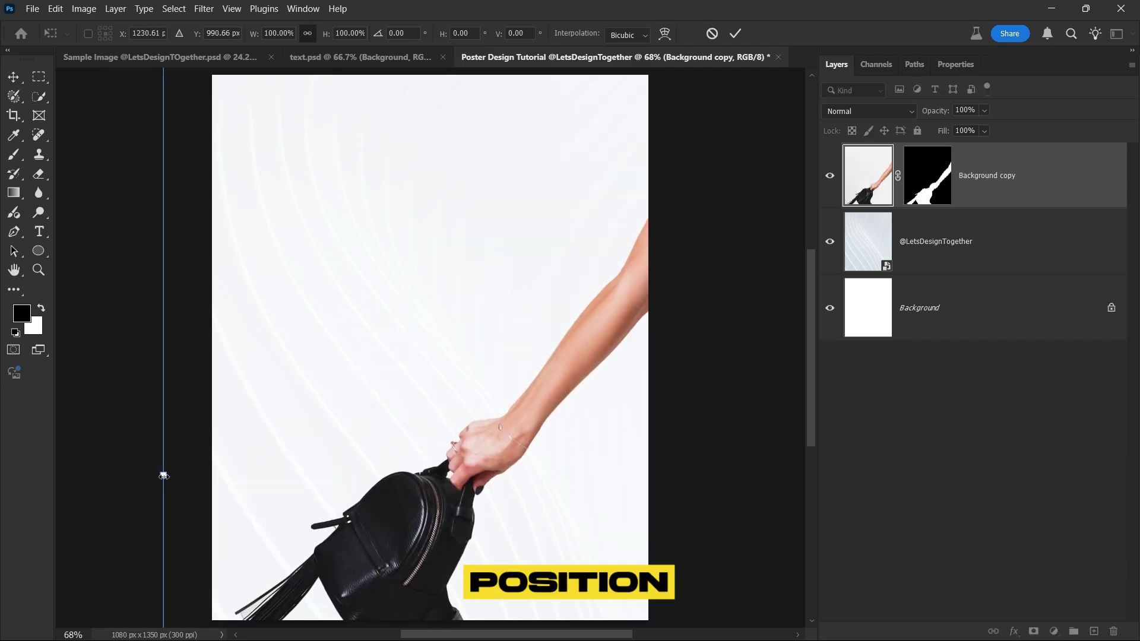
drag(165, 477, 232, 438)
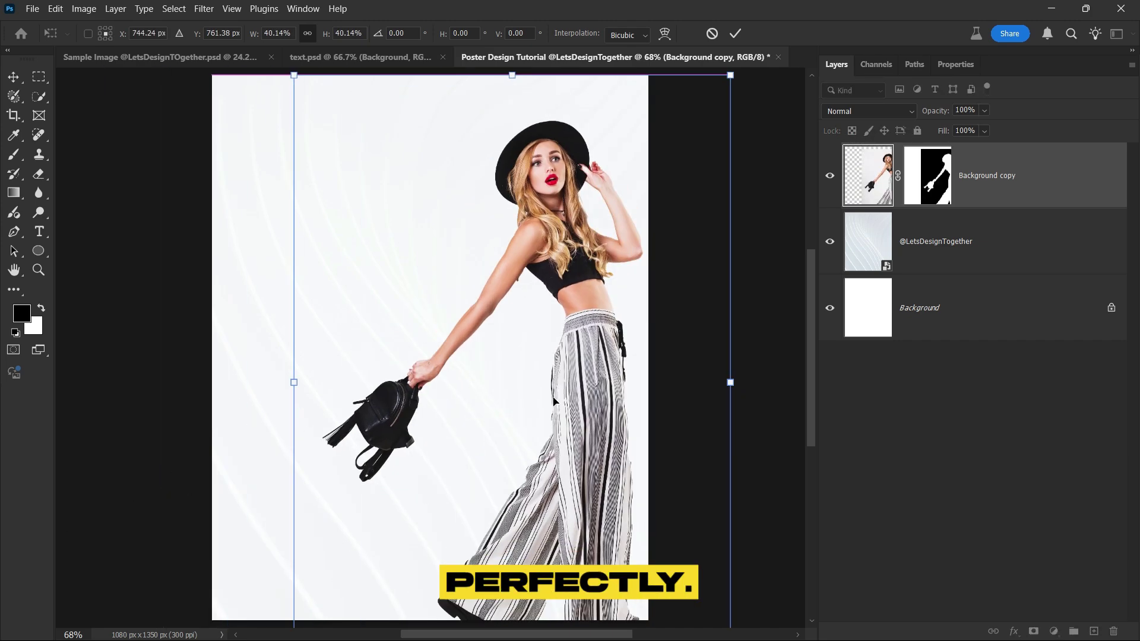
drag(294, 383, 348, 388)
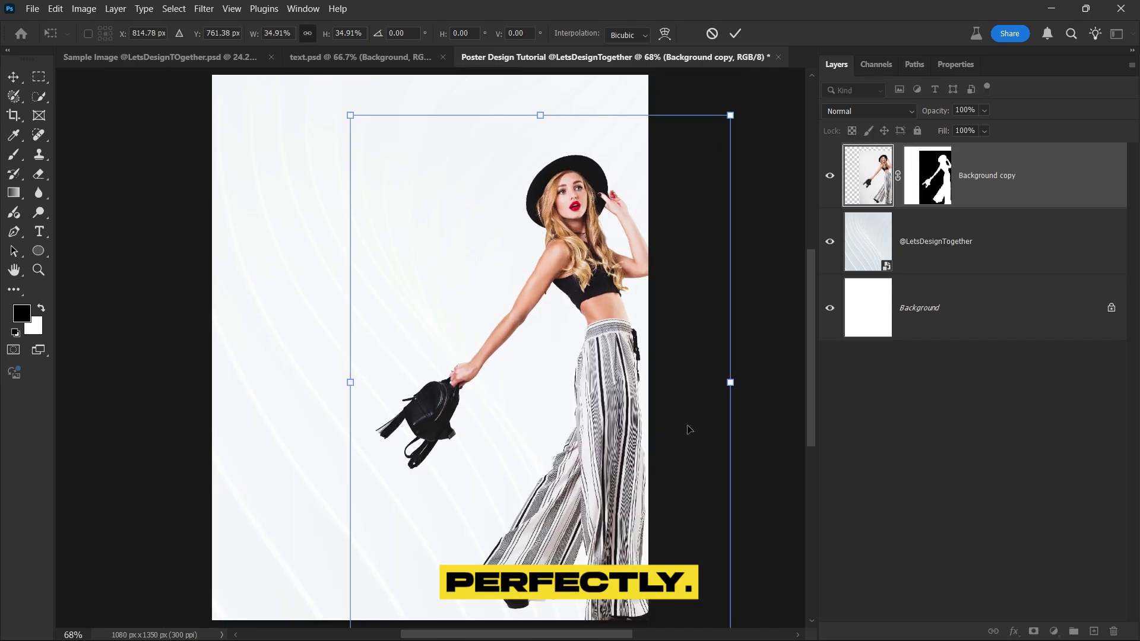
drag(572, 436, 527, 378)
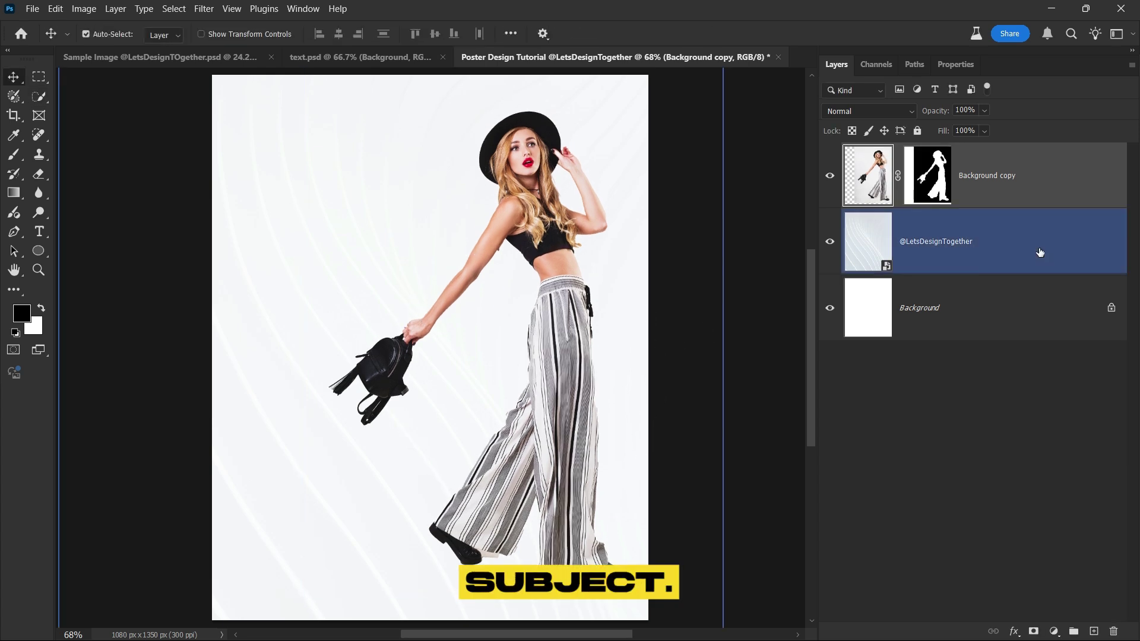
click(1043, 252)
key(2)
key(5)
click(919, 130)
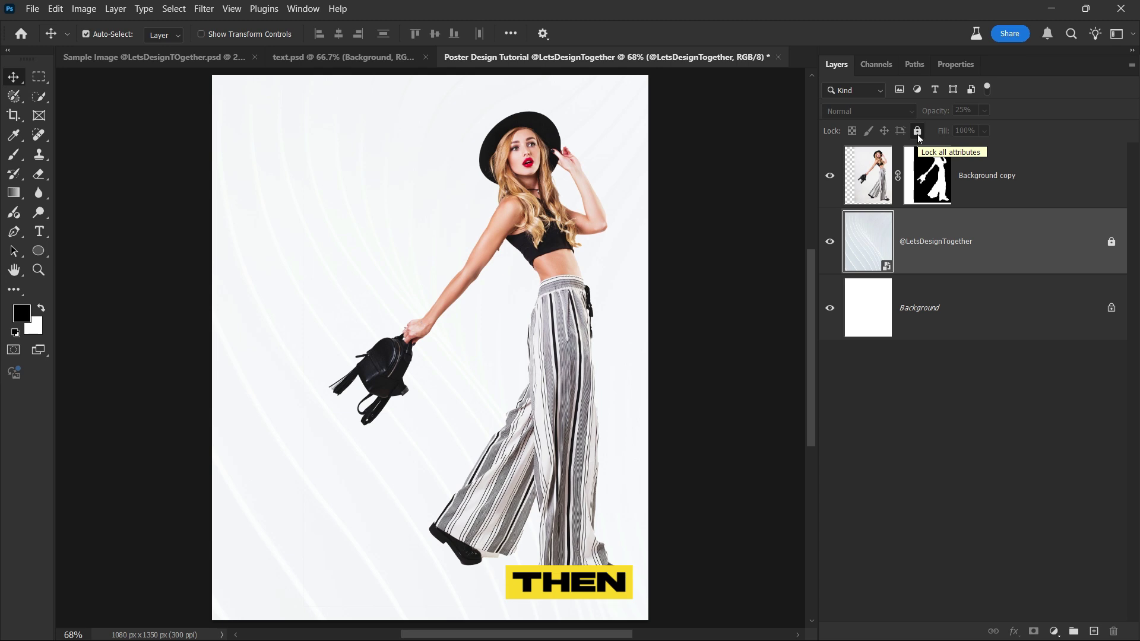
Step: Paint soft black shadows under both shoes on a new layer beneath the woman and set that layer's opacity to 75%
click(1095, 632)
click(19, 160)
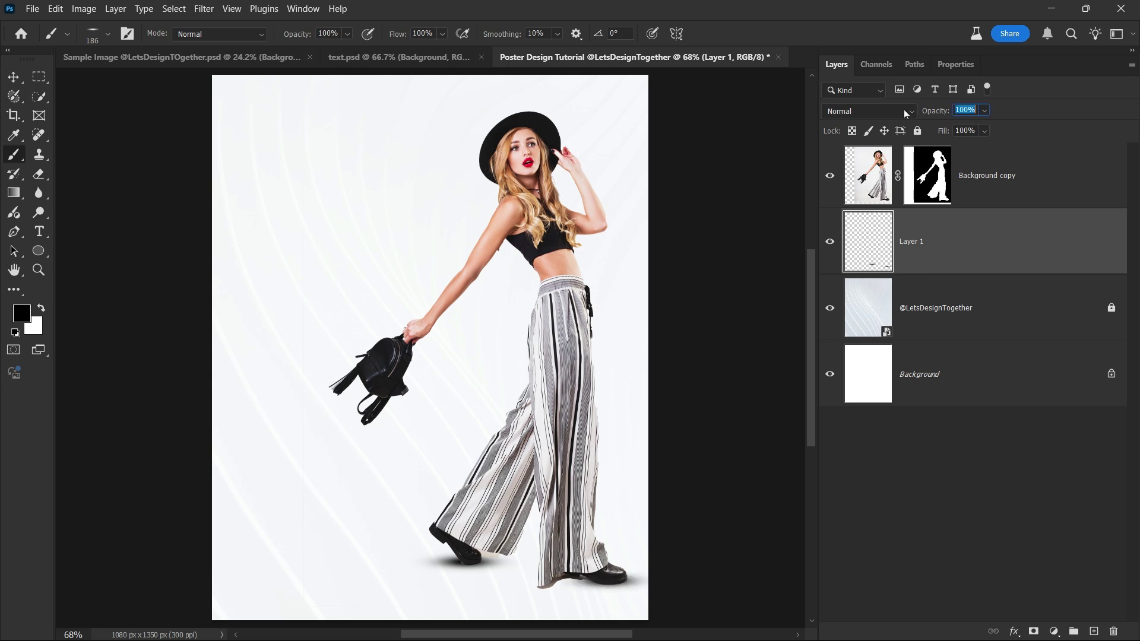
text(75)
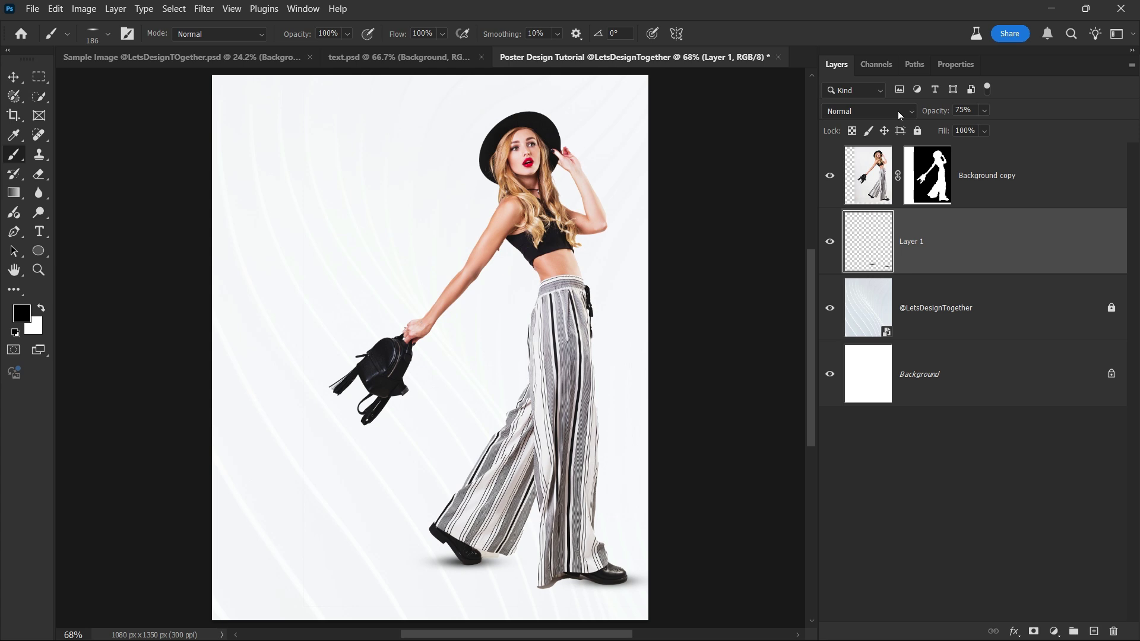
Step: Convert the woman and shadow layers into one smart object and check it by toggling its visibility off and on
click(1098, 195)
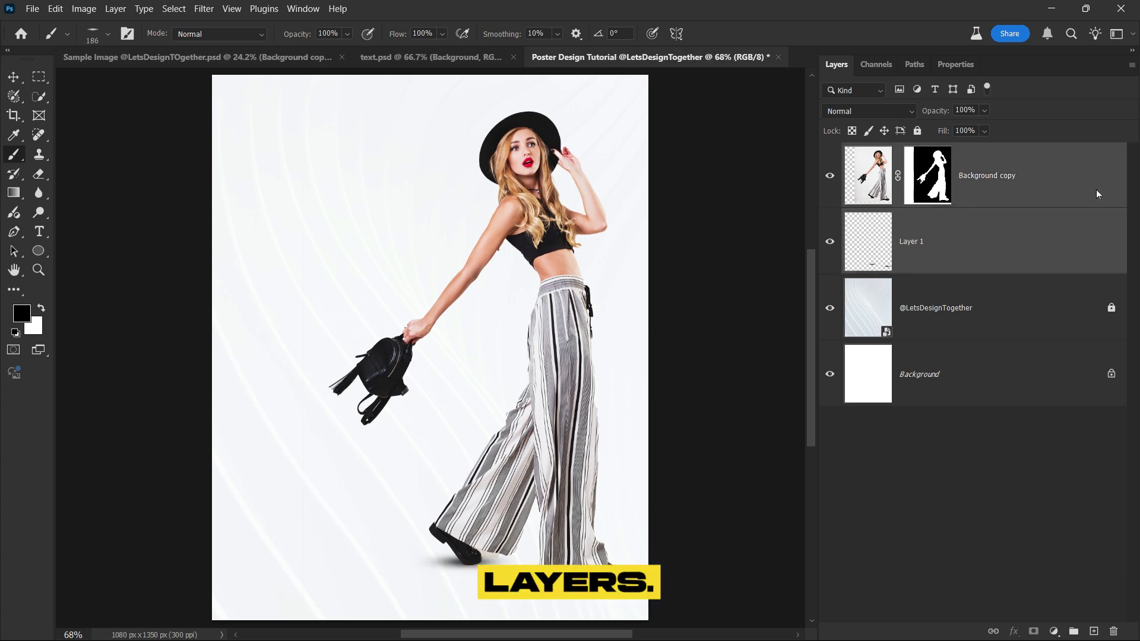
right_click(1098, 195)
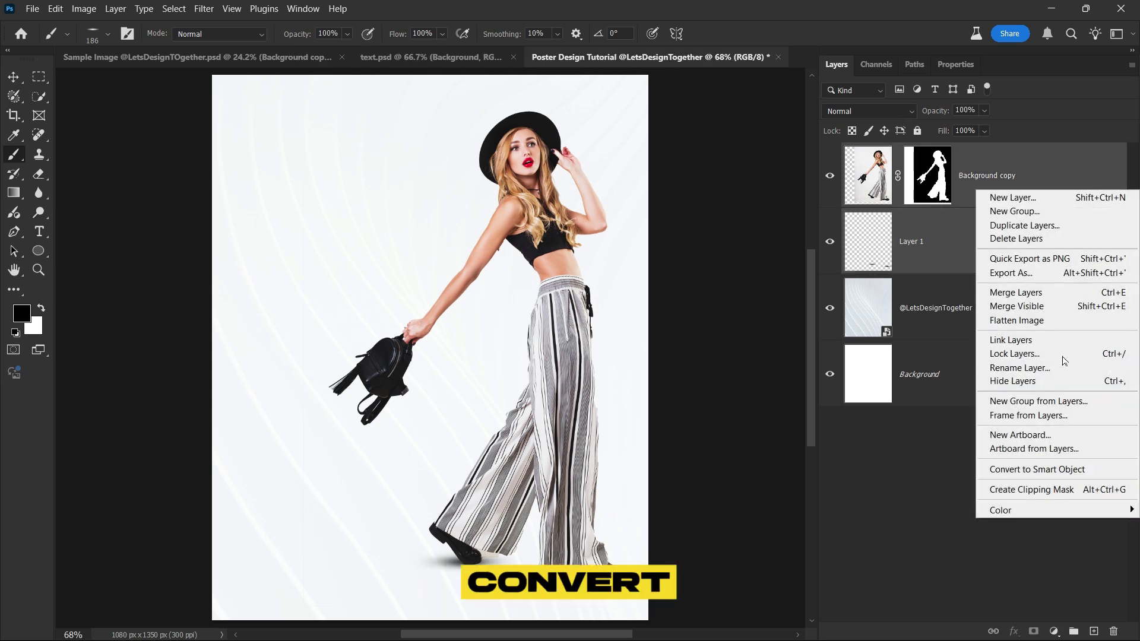
click(1061, 470)
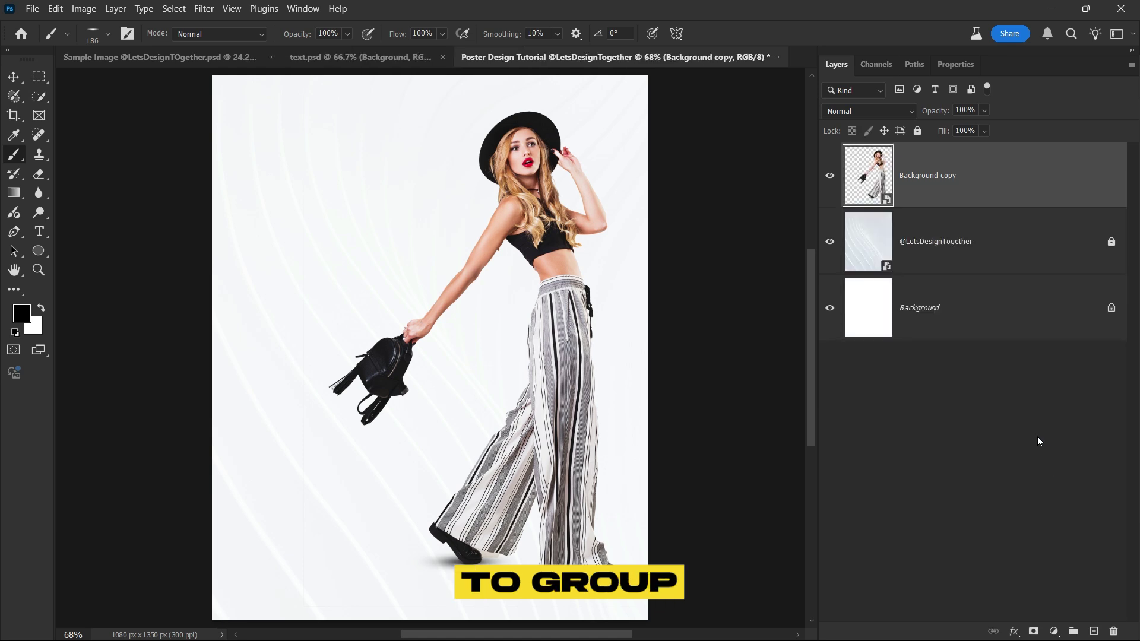
click(830, 176)
click(830, 176)
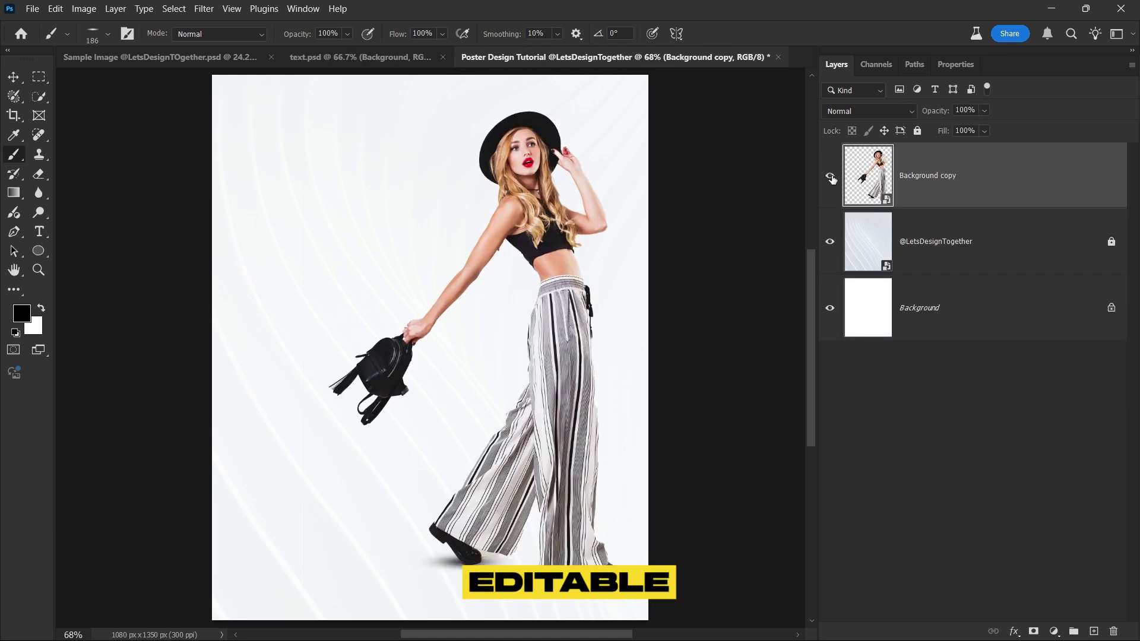
Step: Move the woman smart object about 40 px to the left with Free Transform
key(ctrl+t)
key(shift+Left)
key(shift+Left)
key(shift+Left)
key(shift+Left)
key(Return)
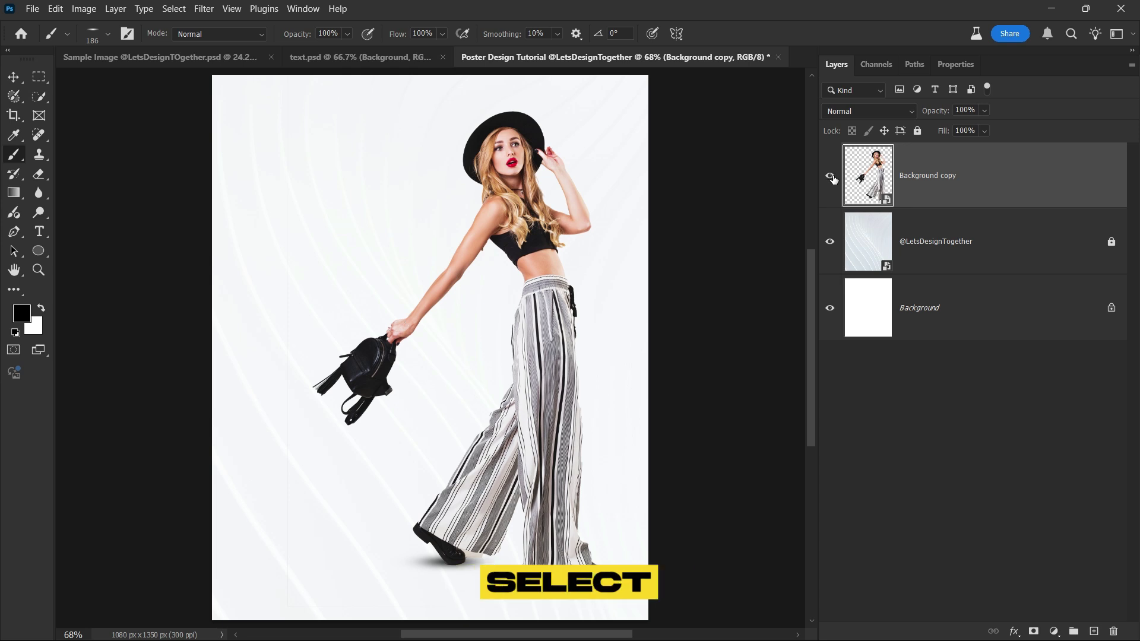
Step: With the texture layer active, draw a circular Elliptical Marquee selection around the bag, reaching the poster's left edge
click(1000, 269)
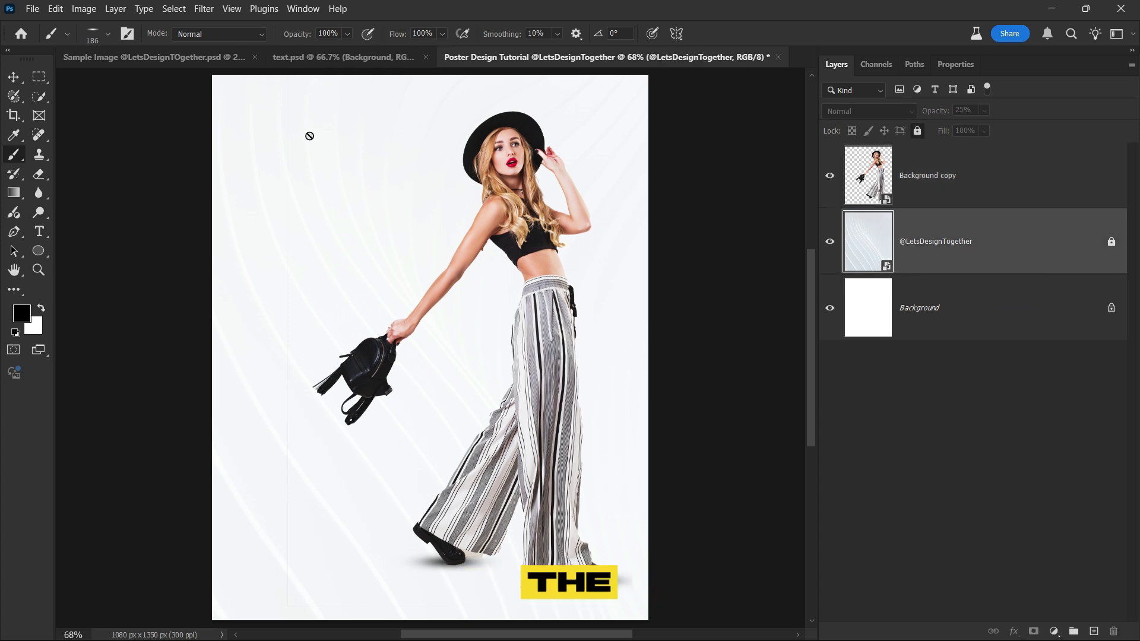
click(39, 79)
right_click(38, 80)
click(79, 92)
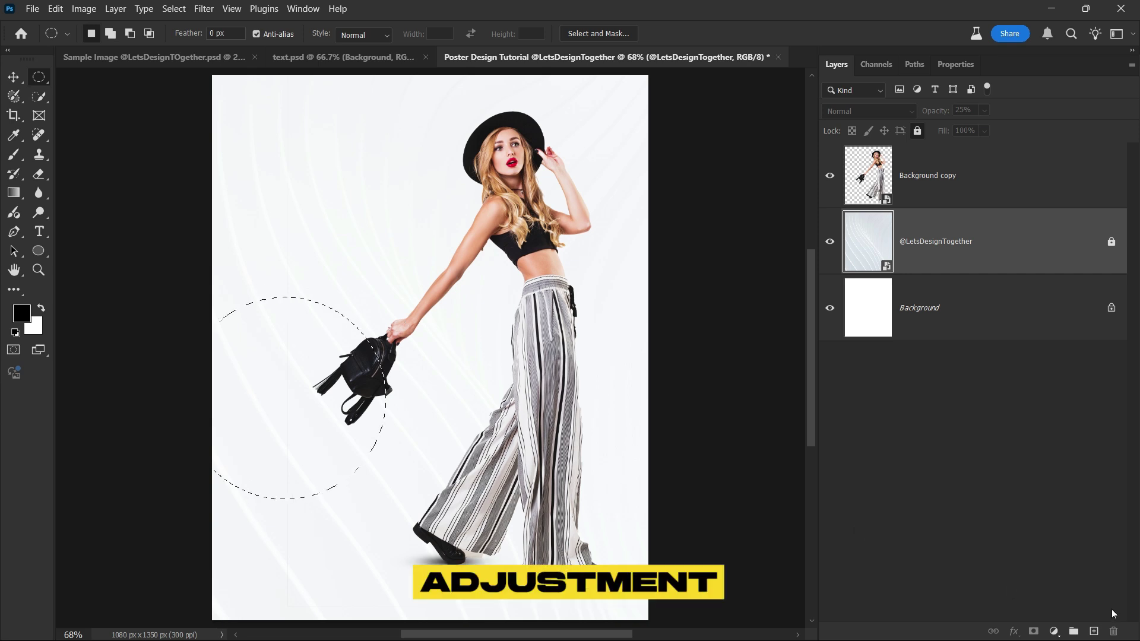
Step: Fill the circular selection with a Solid Color layer, sampling the woman's lips and shifting the color to a brighter pink-red (#ff3160)
click(1054, 631)
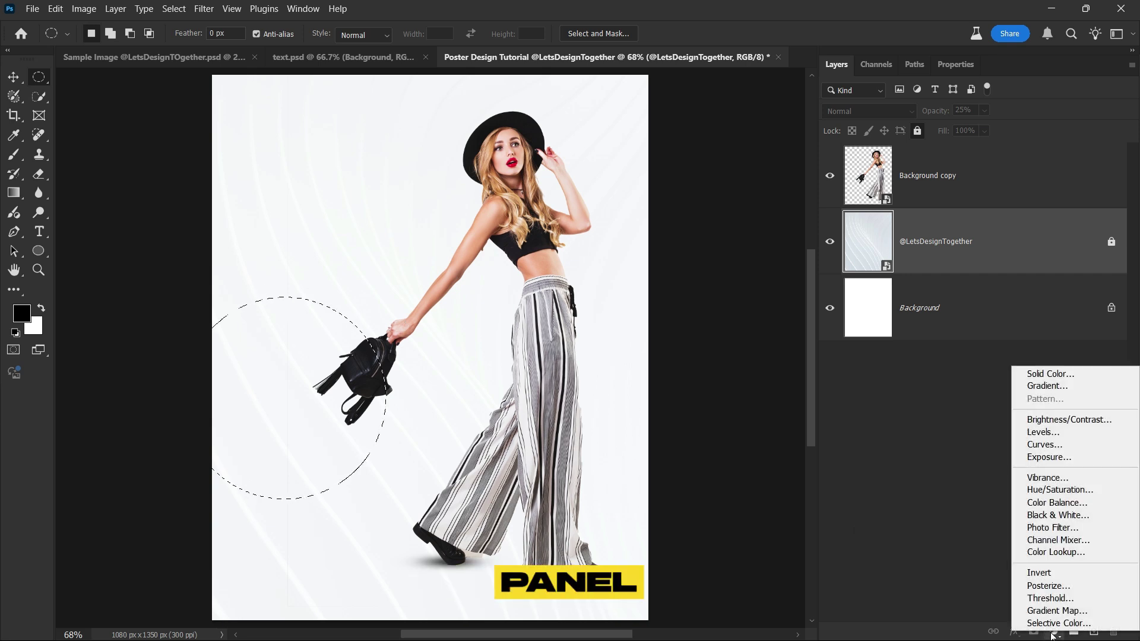
click(1112, 380)
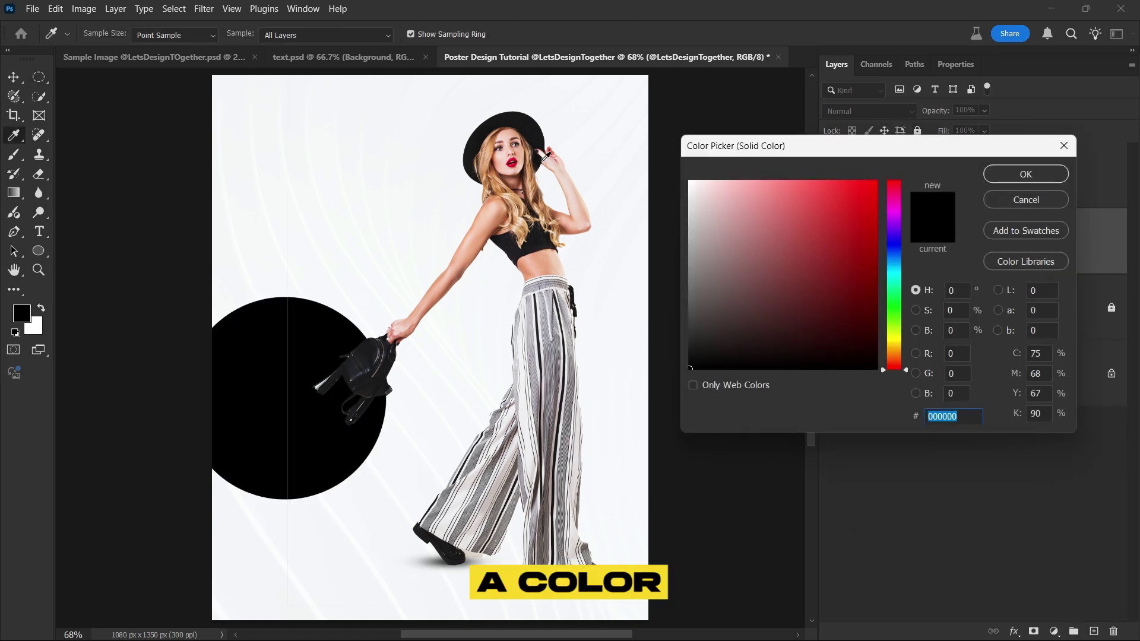
click(513, 159)
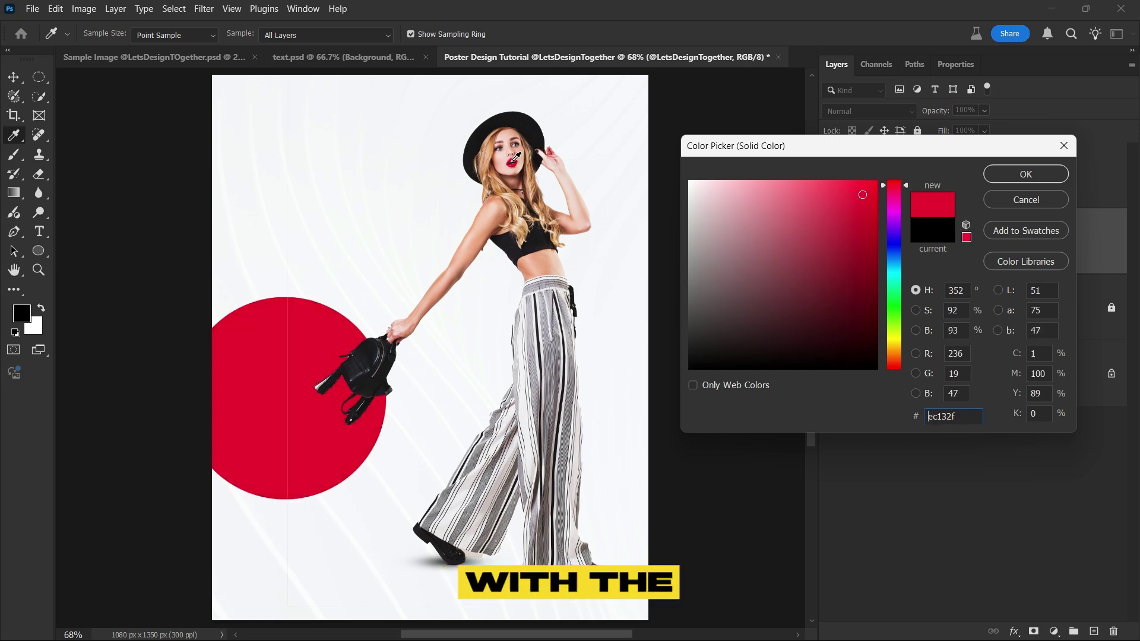
click(515, 158)
drag(850, 175, 842, 175)
click(1019, 173)
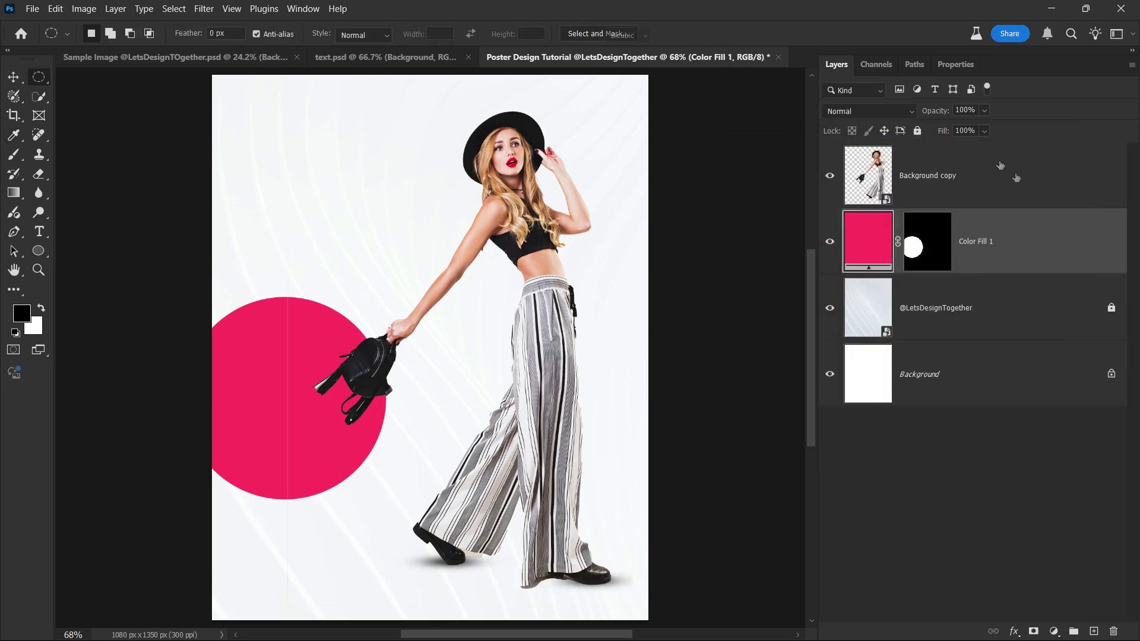
Step: Move the pink-red circle about 50 px to the left and 40 px up with Free Transform
key(ctrl+t)
key(shift+Left)
key(shift+Left)
key(shift+Left)
key(shift+Left)
key(shift+Left)
key(shift+Left)
key(shift+Up)
key(shift+Up)
key(shift+Up)
key(shift+Up)
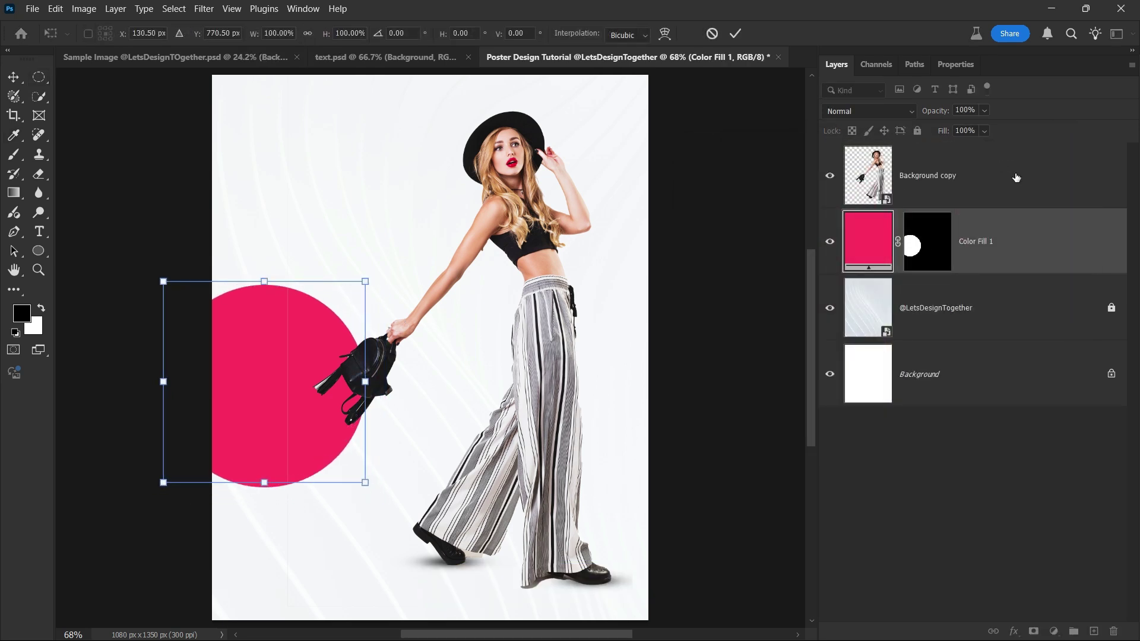
key(Return)
Step: Marquee-select a full-width band about 295 px high at the poster's base, fill it with Solid Color #ff3160 sampled from the circle, and lock it
key(m)
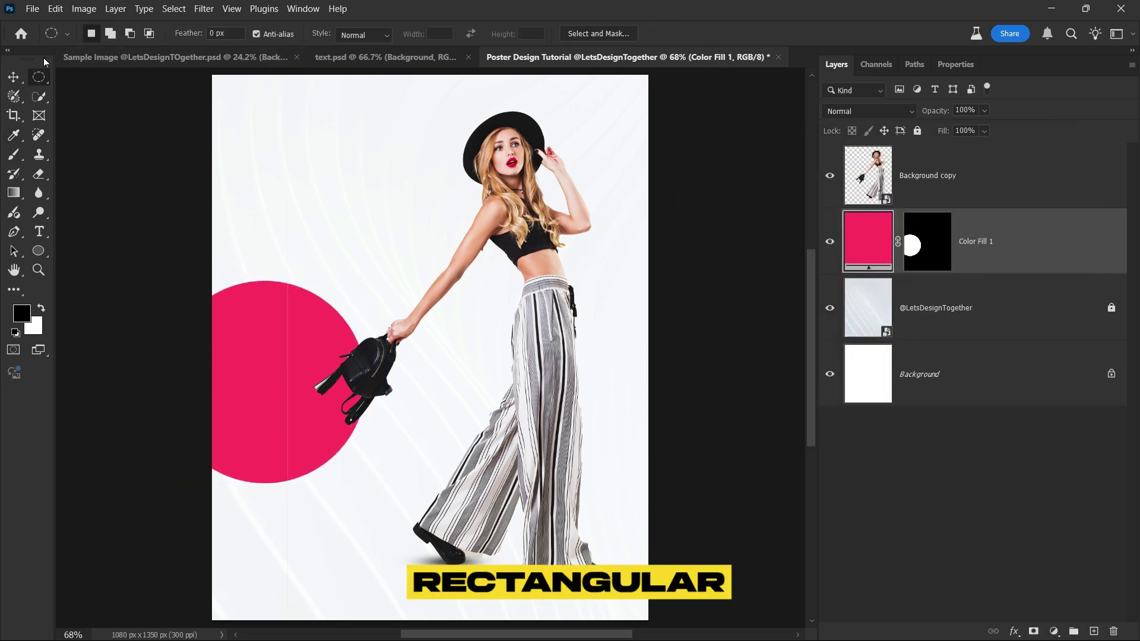
right_click(39, 76)
click(69, 80)
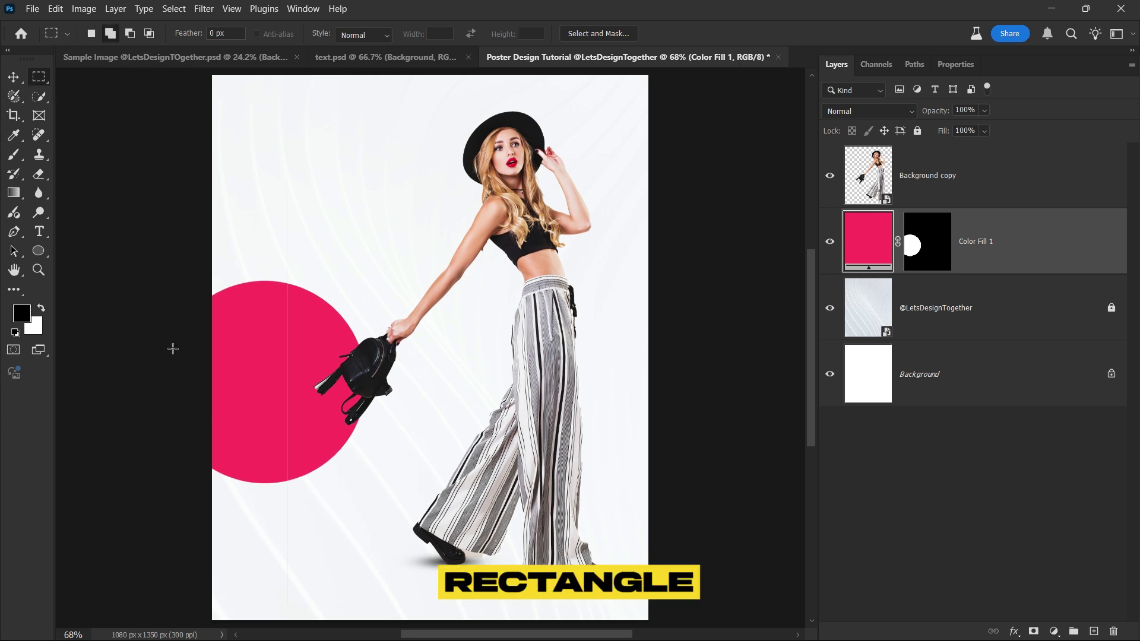
drag(656, 507, 158, 604)
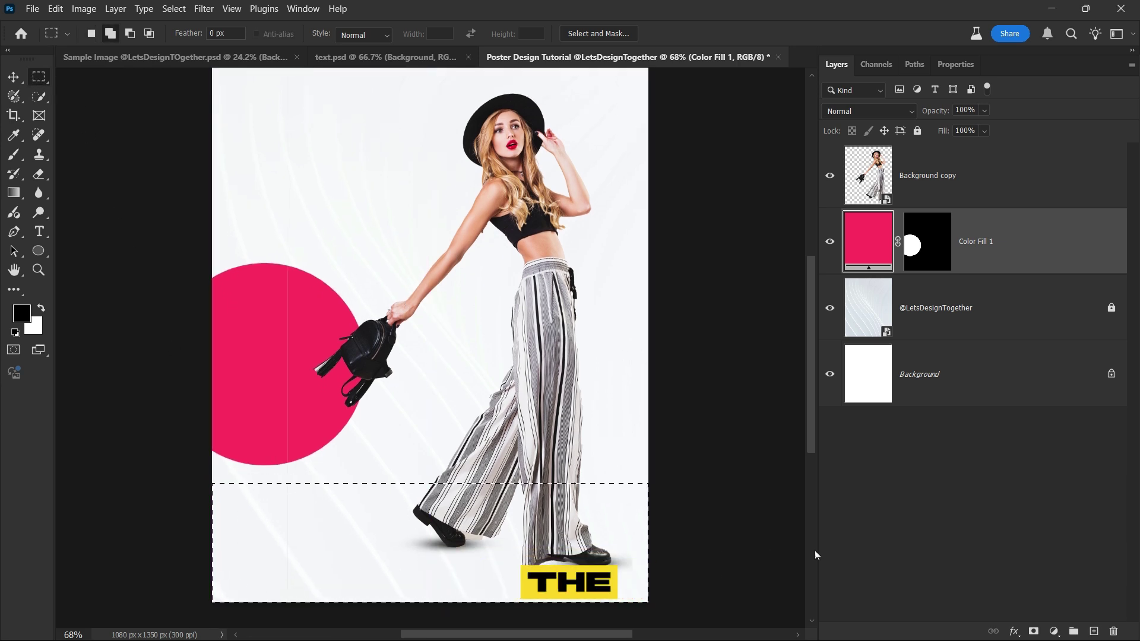
click(1054, 631)
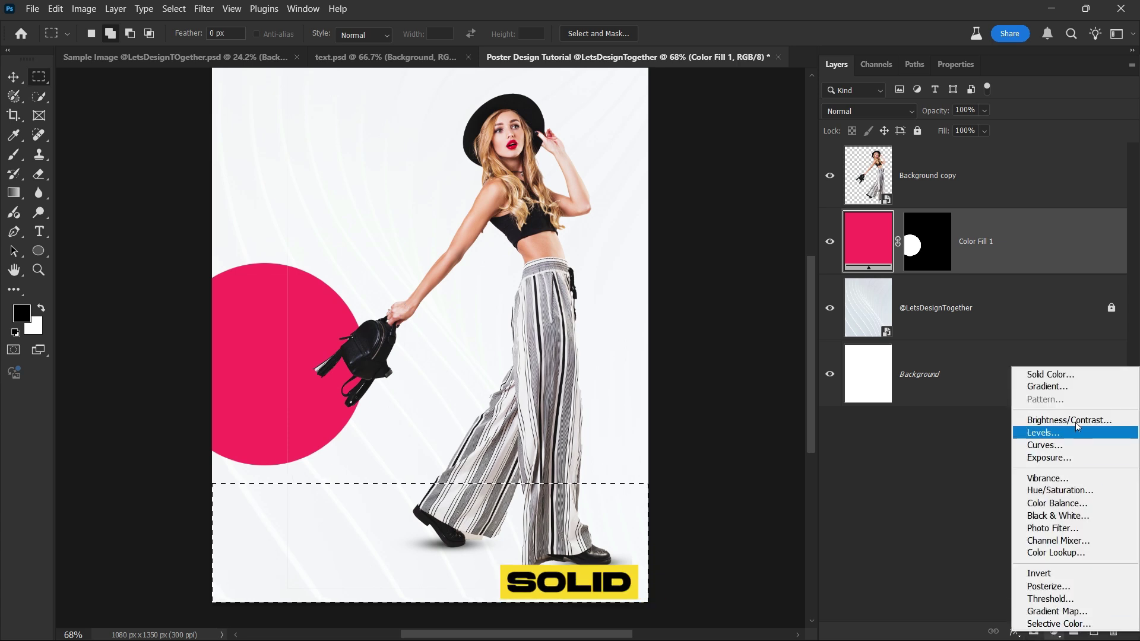
click(1057, 374)
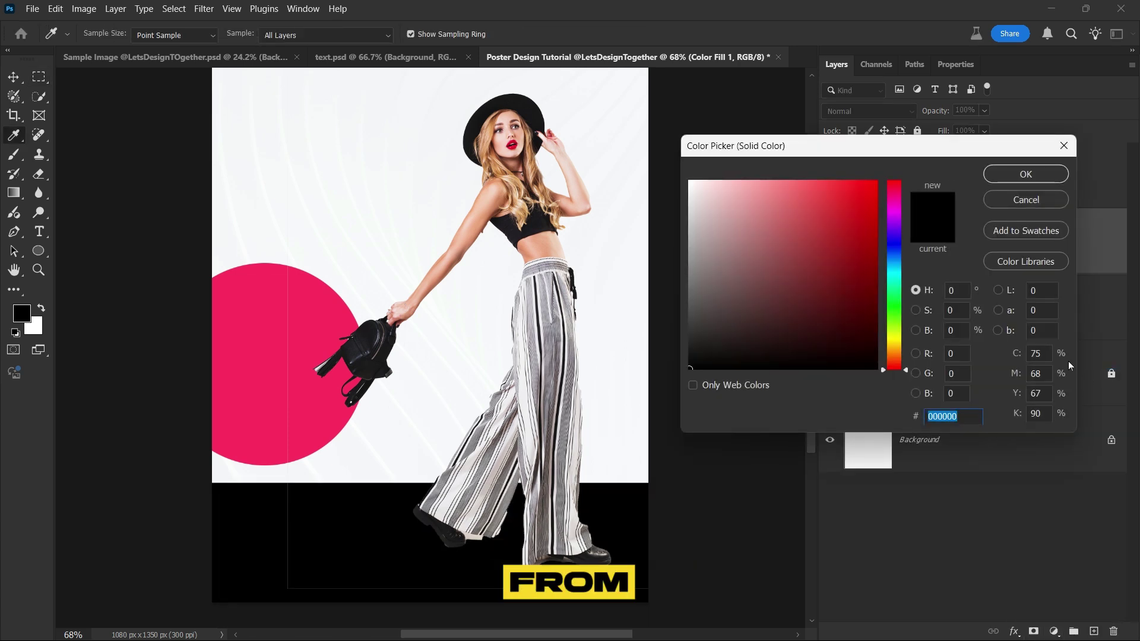
click(316, 347)
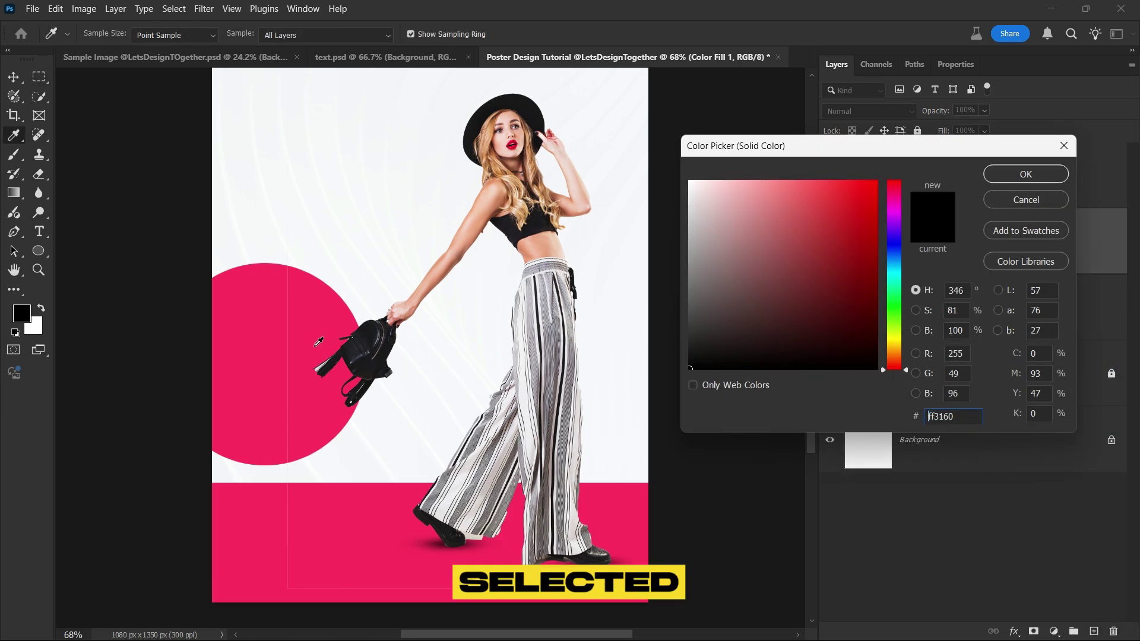
click(1043, 176)
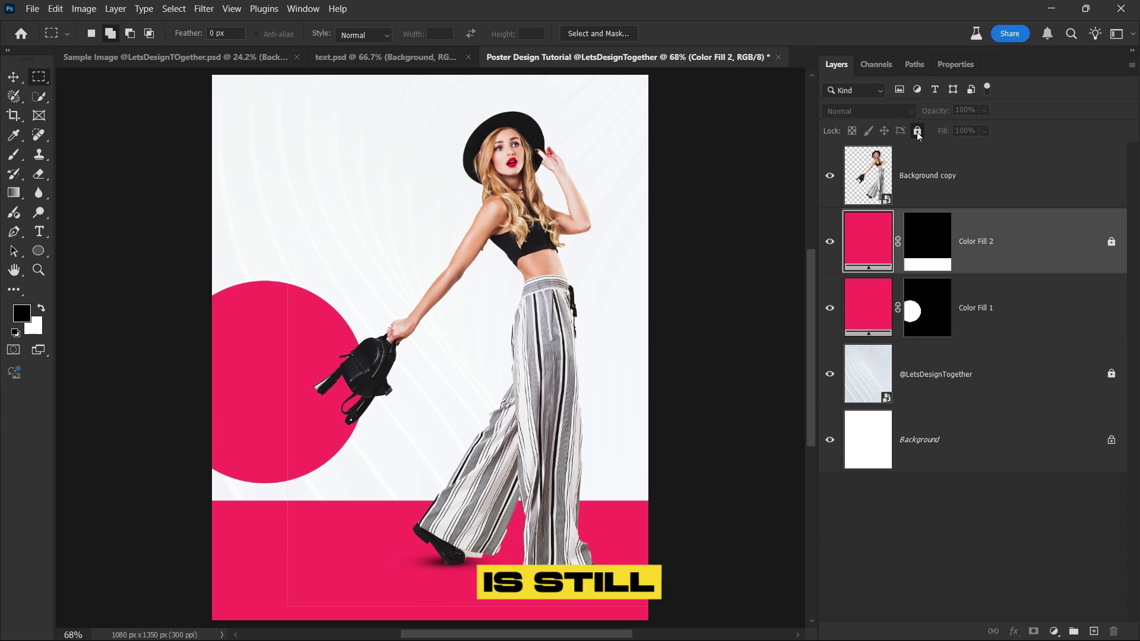
Step: Mask the woman layer, painting soft black over the faint stray lines around her and white over the bag to restore it
click(923, 176)
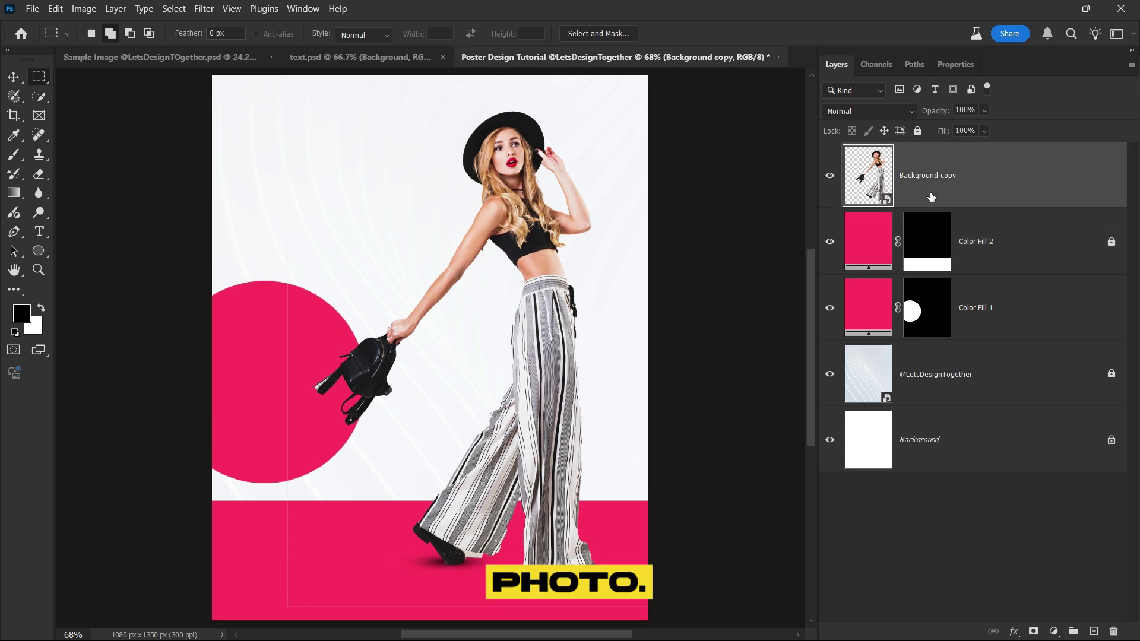
click(1033, 629)
key(b)
alt+right_click(254, 148)
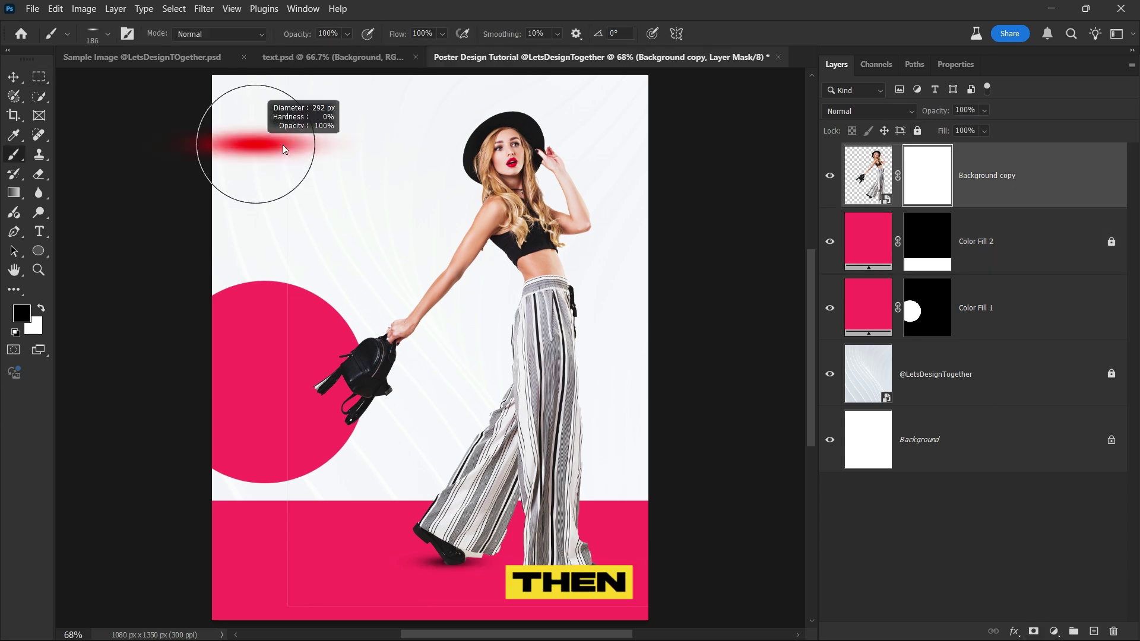
right_click(349, 276)
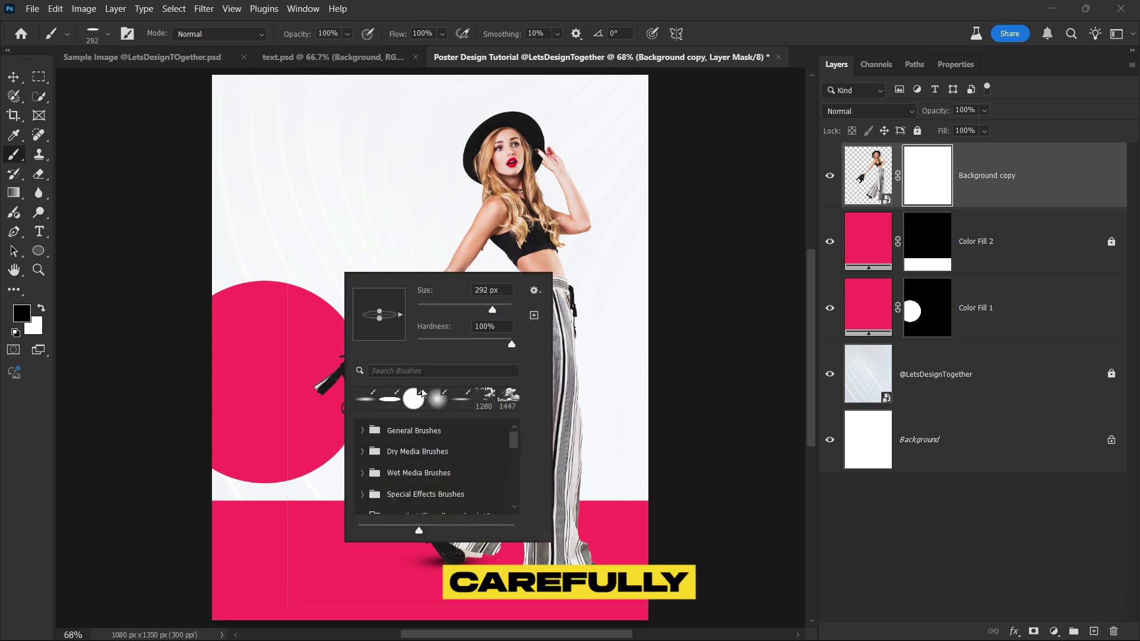
click(295, 151)
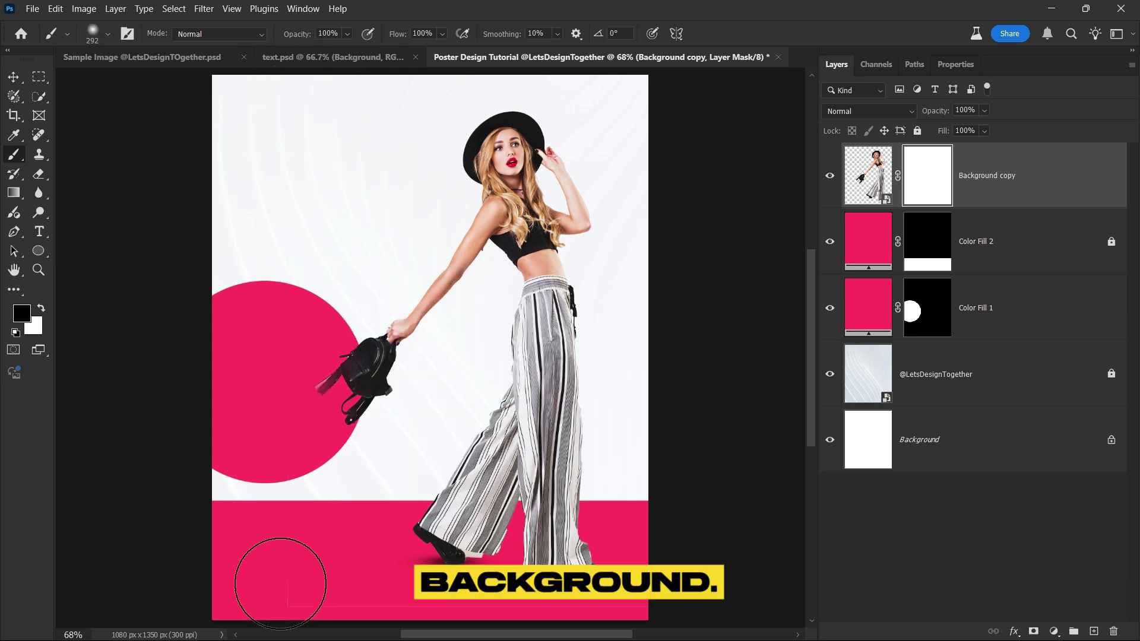
alt+right_click(297, 585)
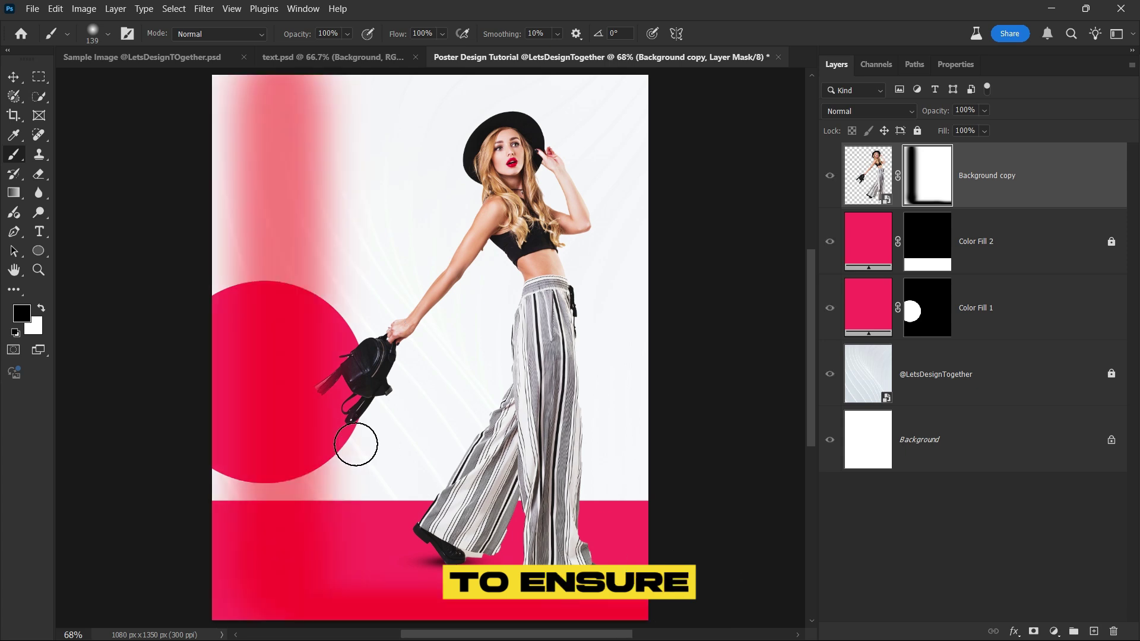
key(x)
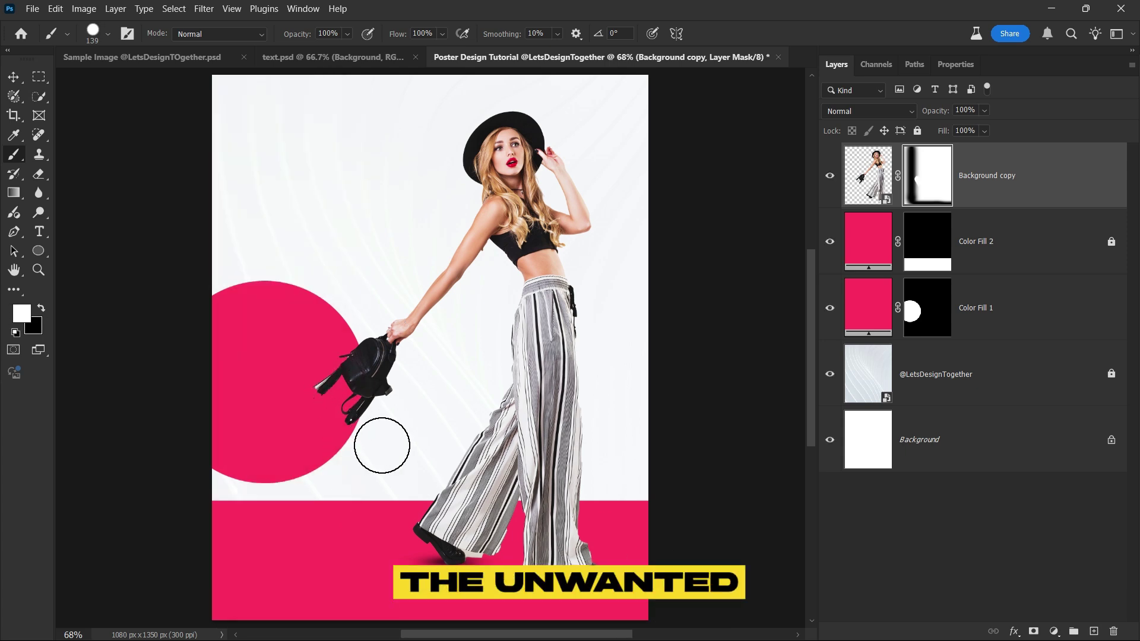
Step: Move the masked woman layer about 30 px to the right and 20 px down with Free Transform
key(ctrl+t)
key(shift+Right)
key(shift+Right)
key(shift+Right)
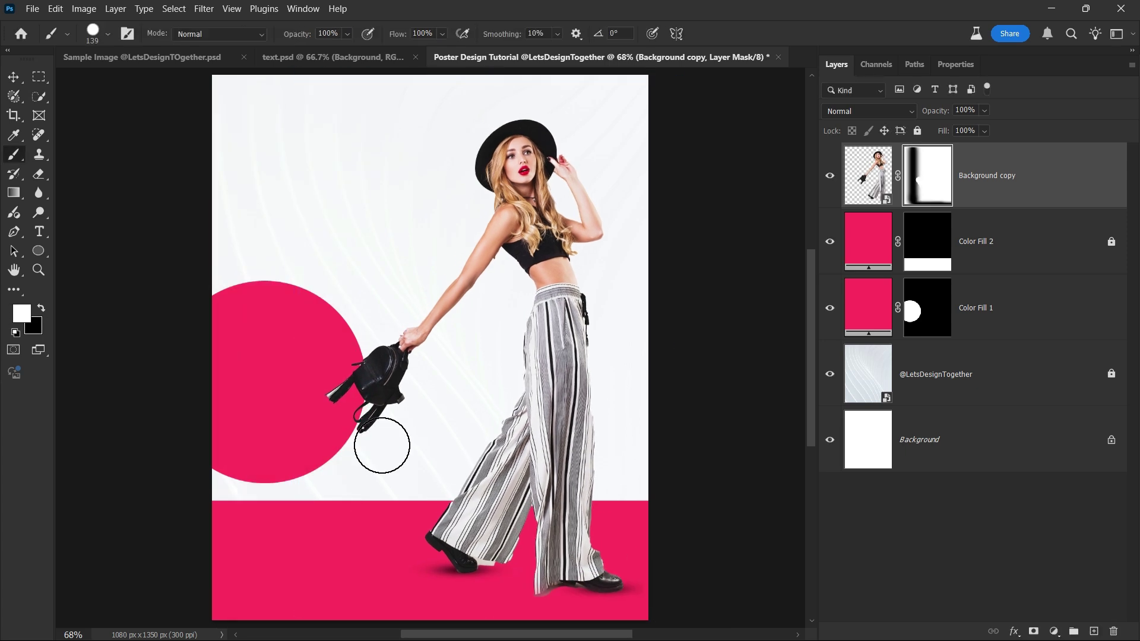
Step: Above the bottom band, add a Solid Color rectangle about 390 px high at the poster's right edge behind the woman, using #ff3160 sampled from the circle
click(1110, 244)
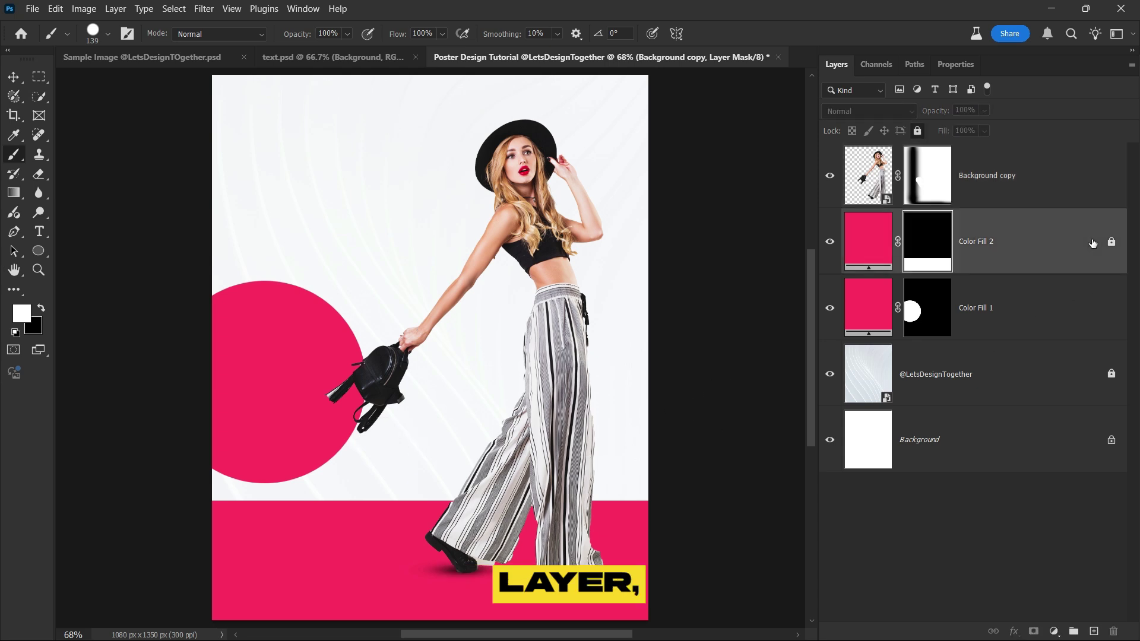
click(1095, 631)
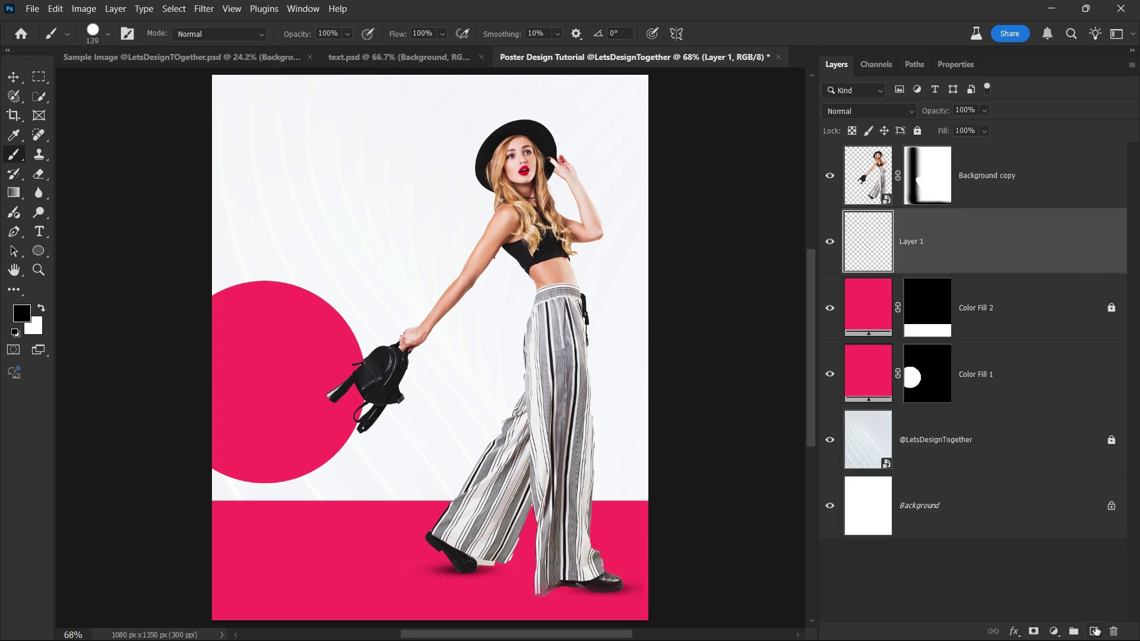
click(44, 81)
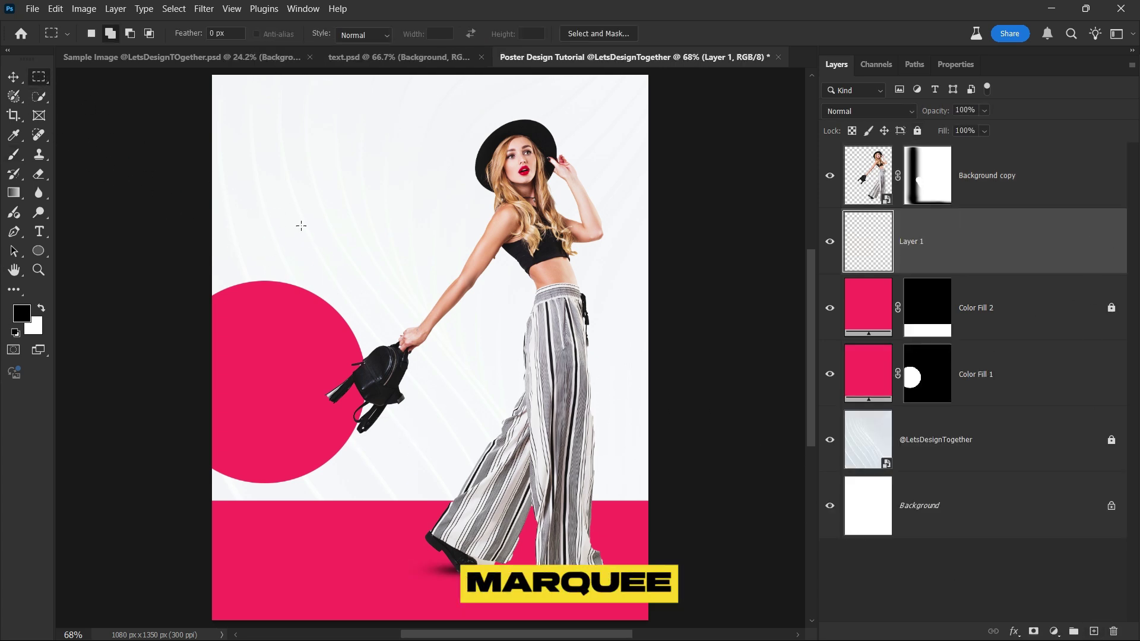
drag(660, 288, 579, 444)
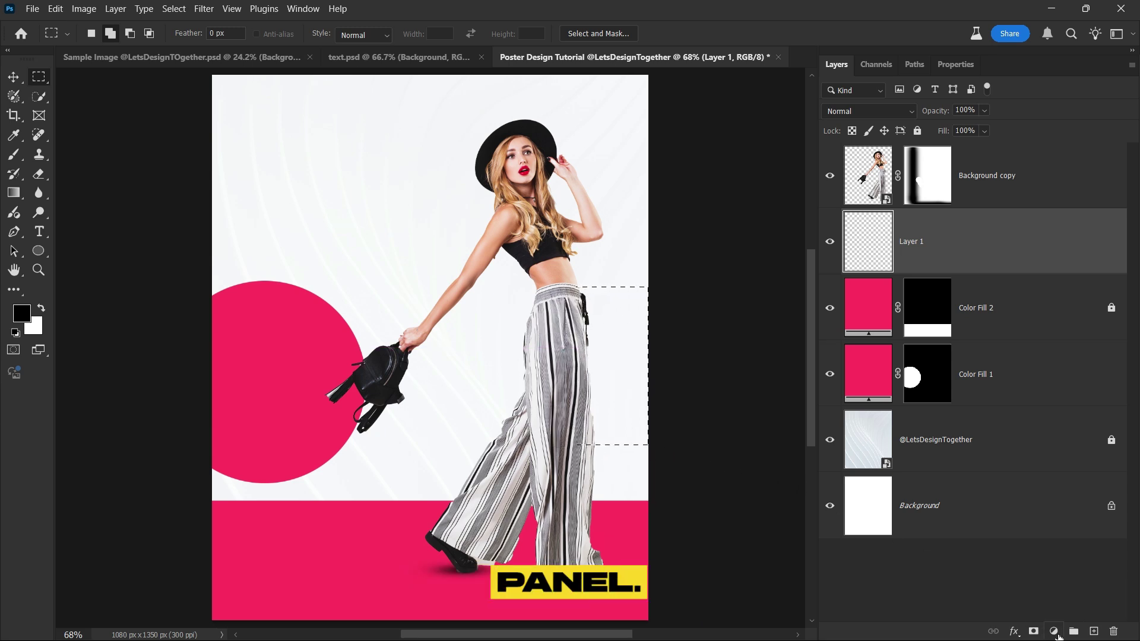
click(1059, 635)
click(1091, 375)
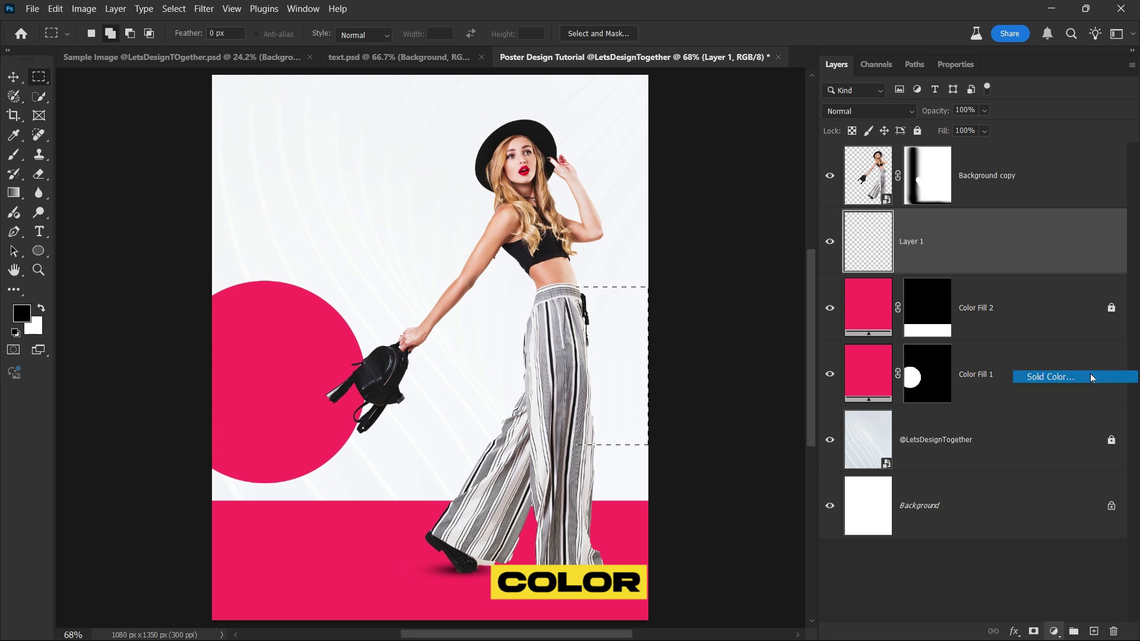
click(316, 433)
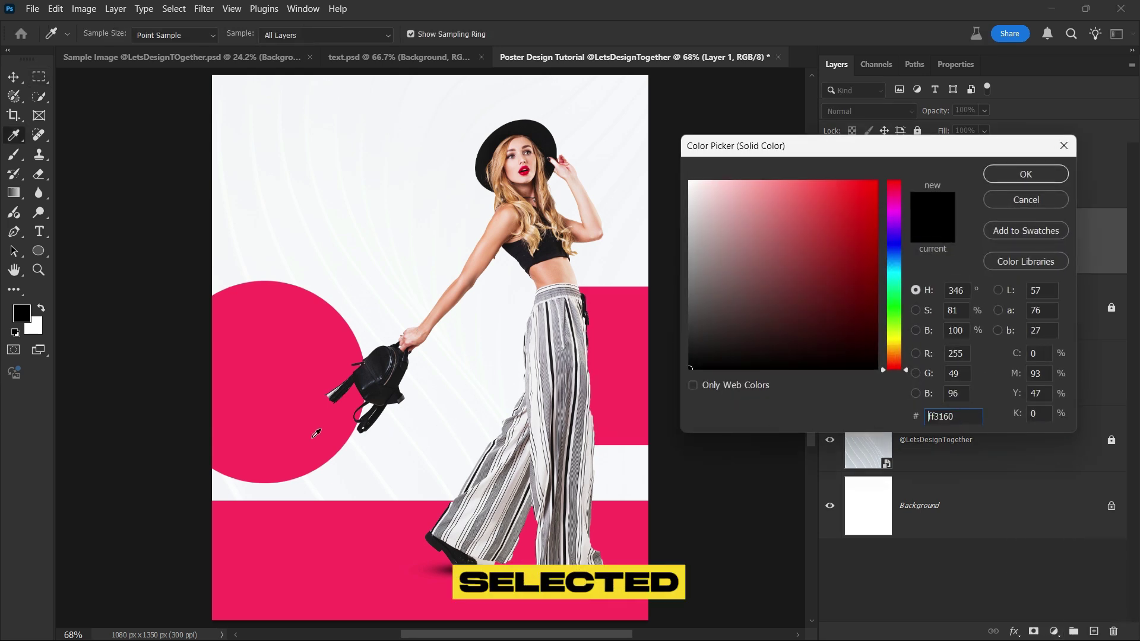
click(1041, 176)
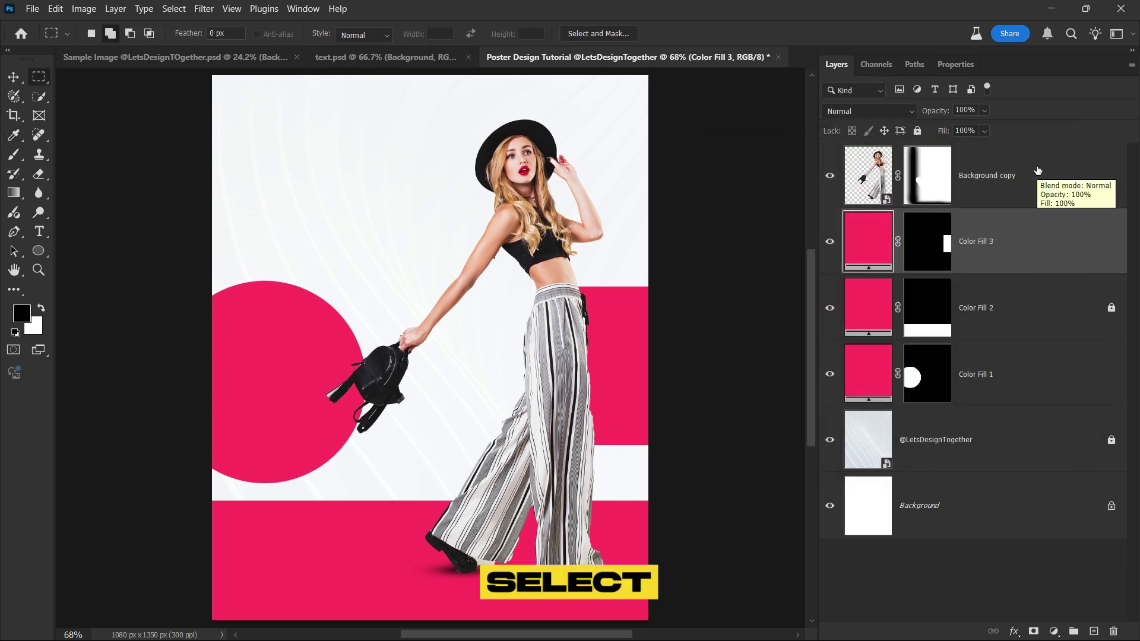
Step: Lock the three color fill layers and the woman layer
shift+click(1039, 386)
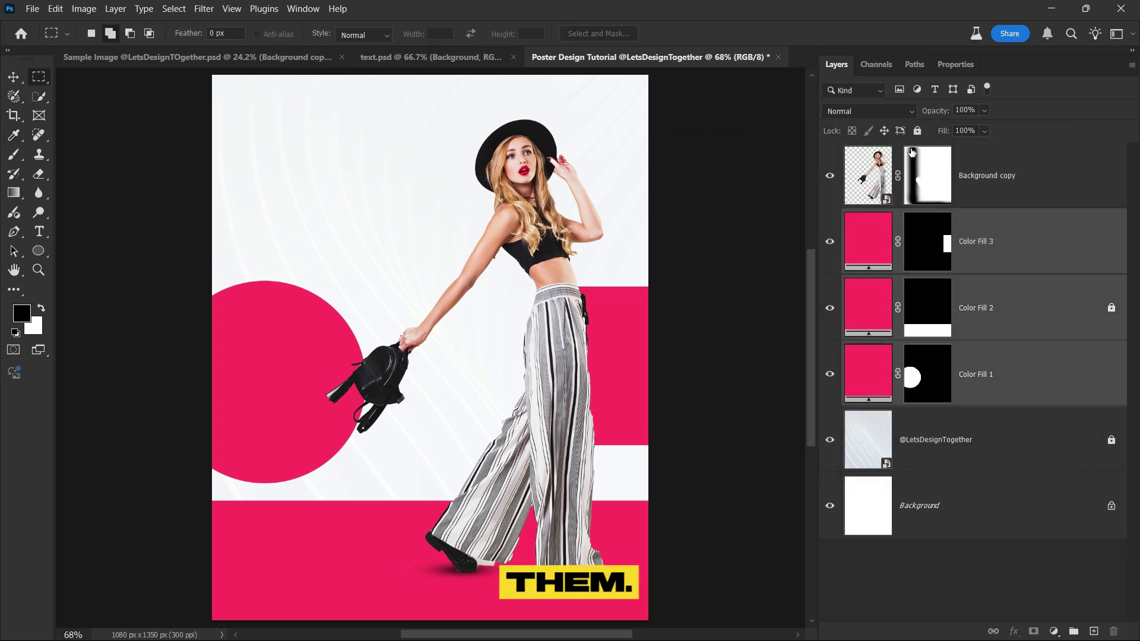
click(918, 130)
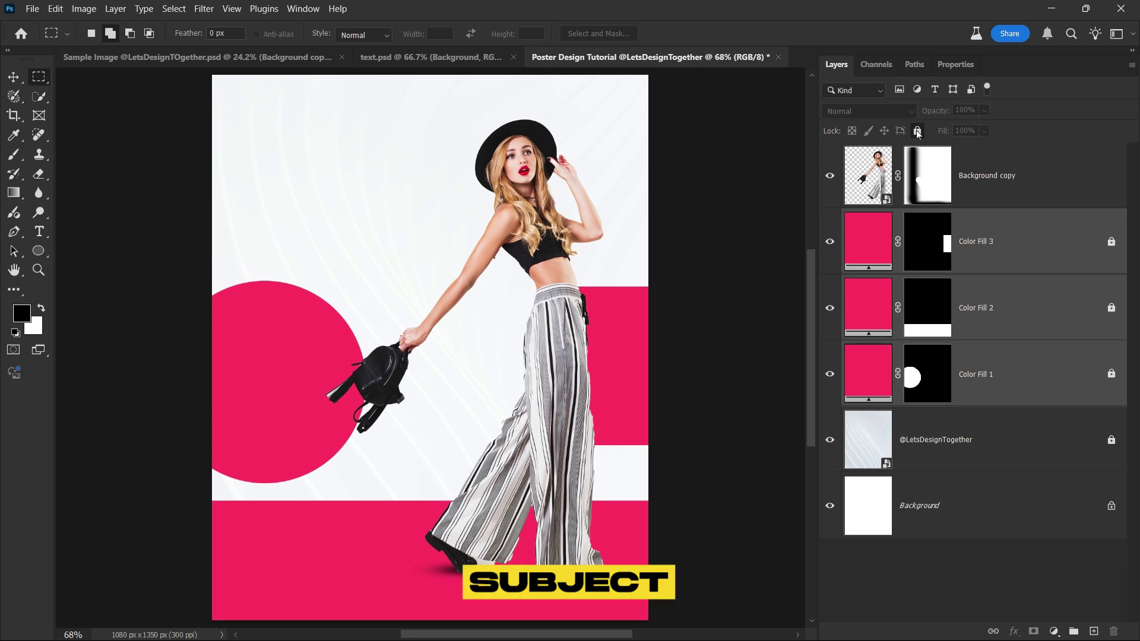
click(984, 189)
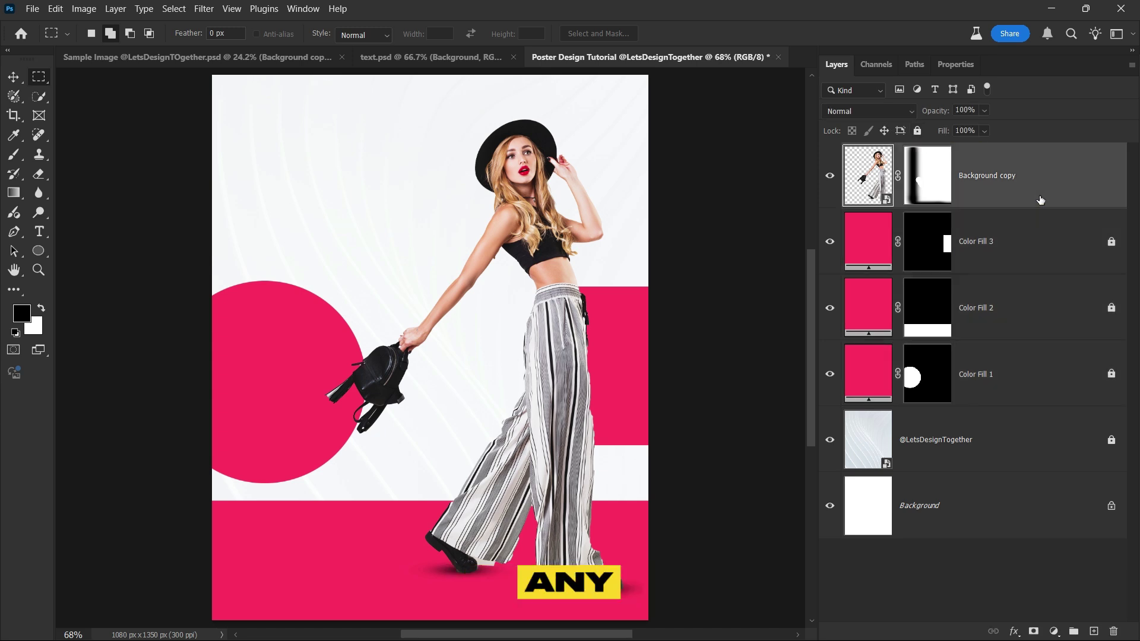
click(918, 131)
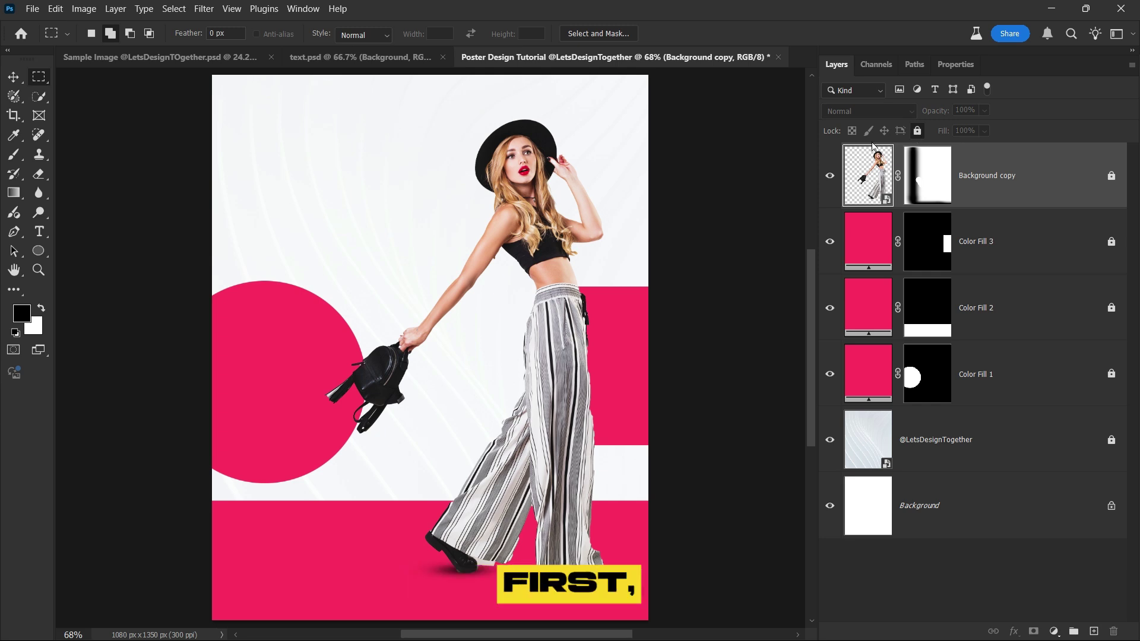
Step: Add a black letter G in Integral CF Bold, enlarge it to about 498%, and place it above the pink circle
click(44, 230)
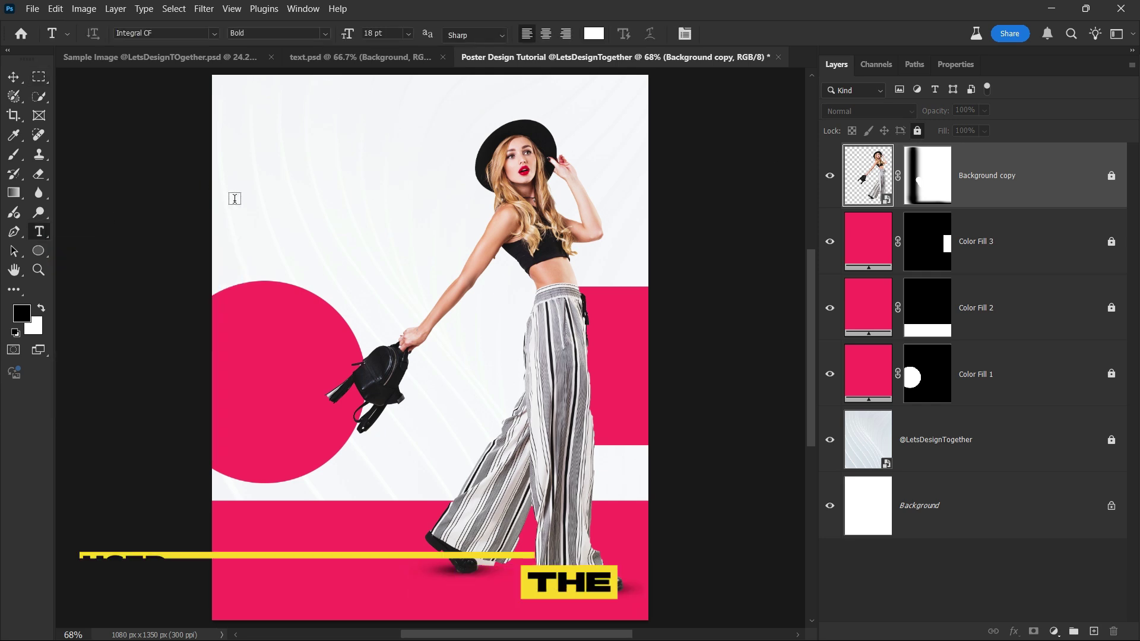
click(302, 178)
text(G)
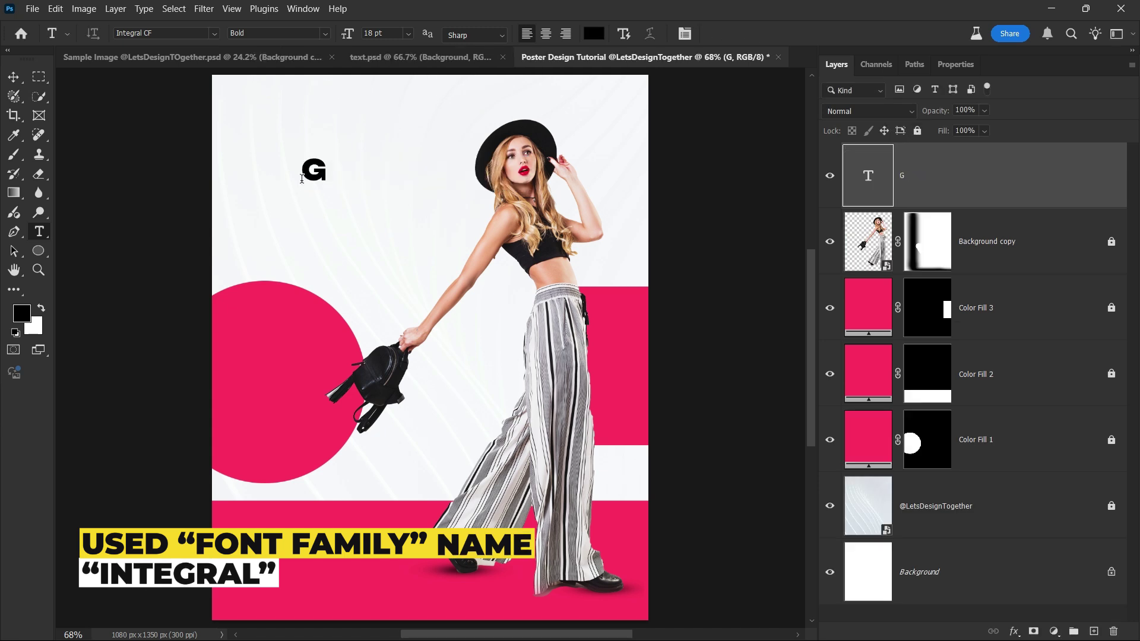
key(ctrl+t)
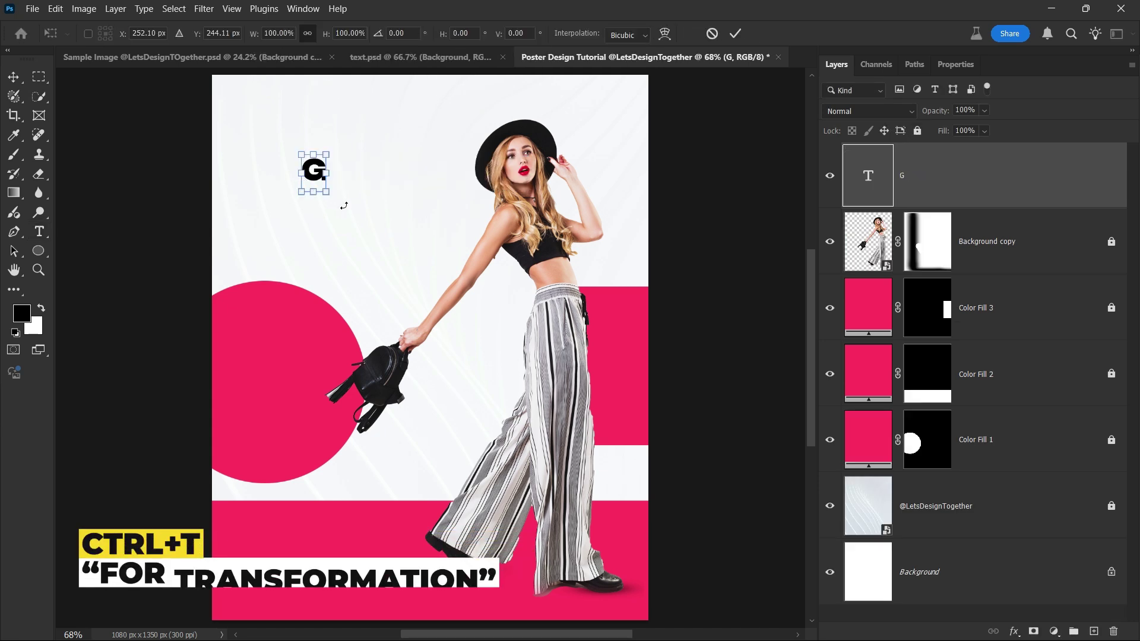
drag(364, 232, 420, 337)
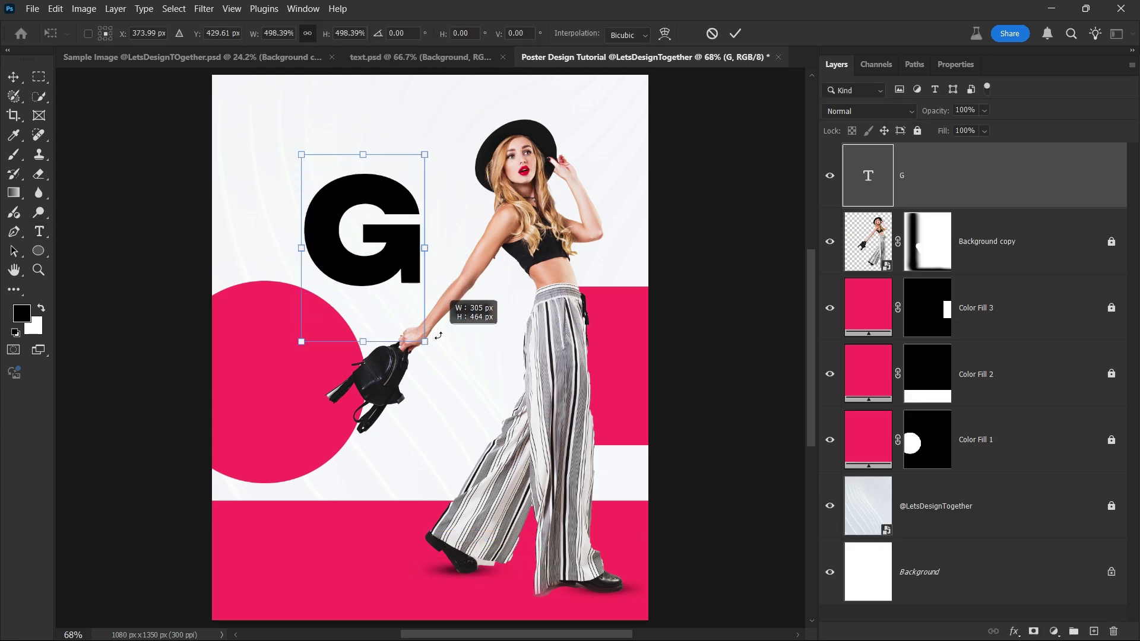
drag(381, 266, 316, 241)
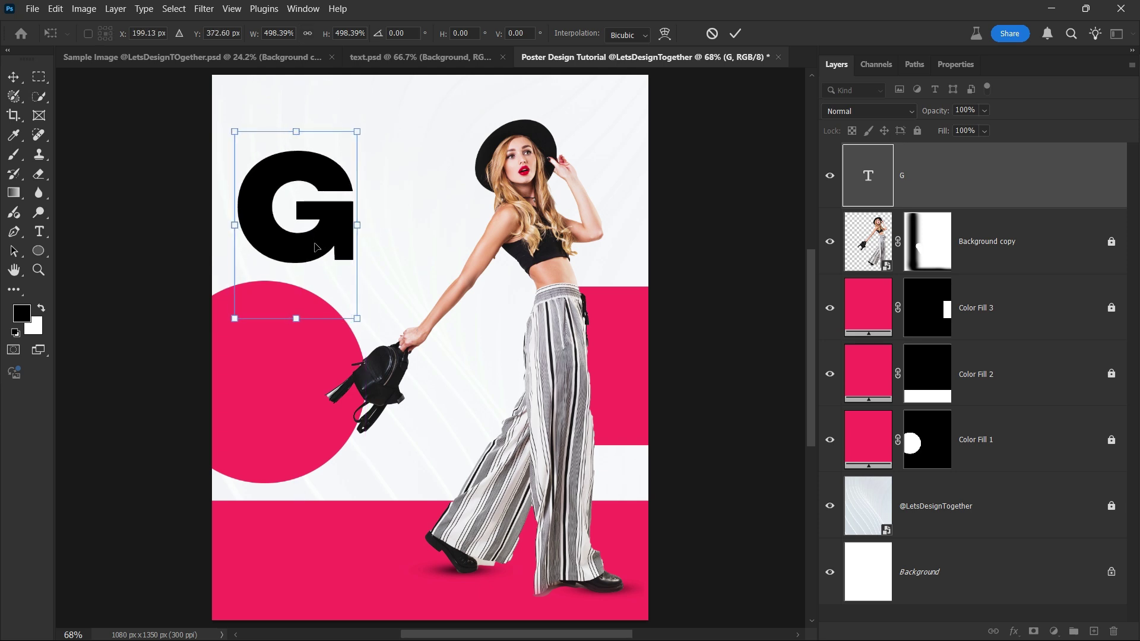
key(Return)
Step: Add the text "race" at 18 pt right of the G and place a duplicate reading "low" directly beneath it
click(422, 189)
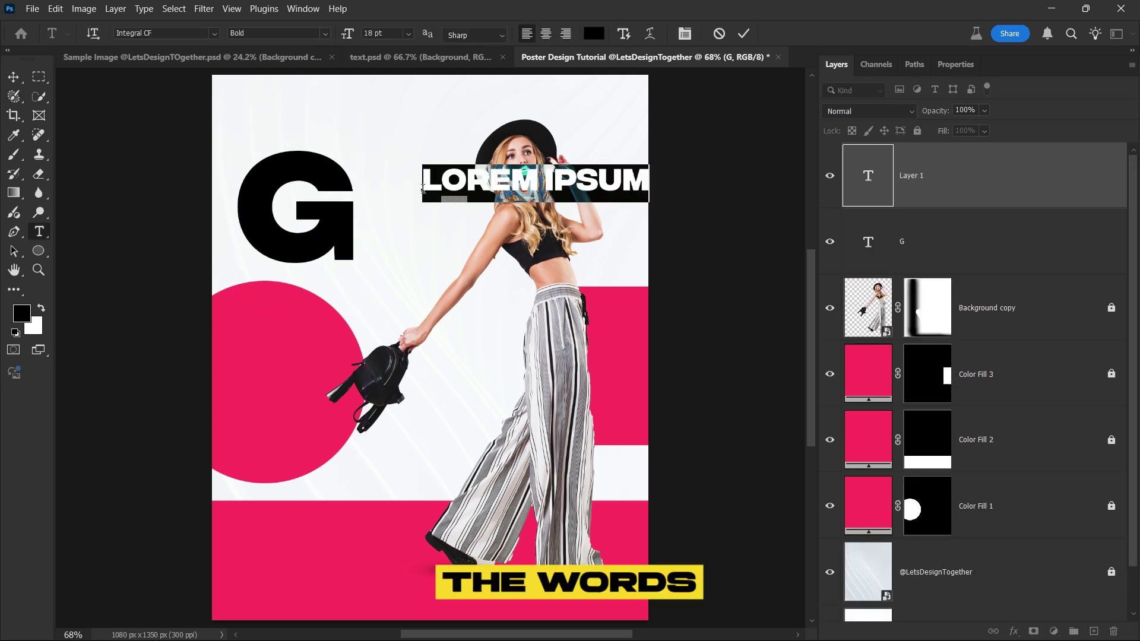
text(race)
key(ctrl+Return)
key(v)
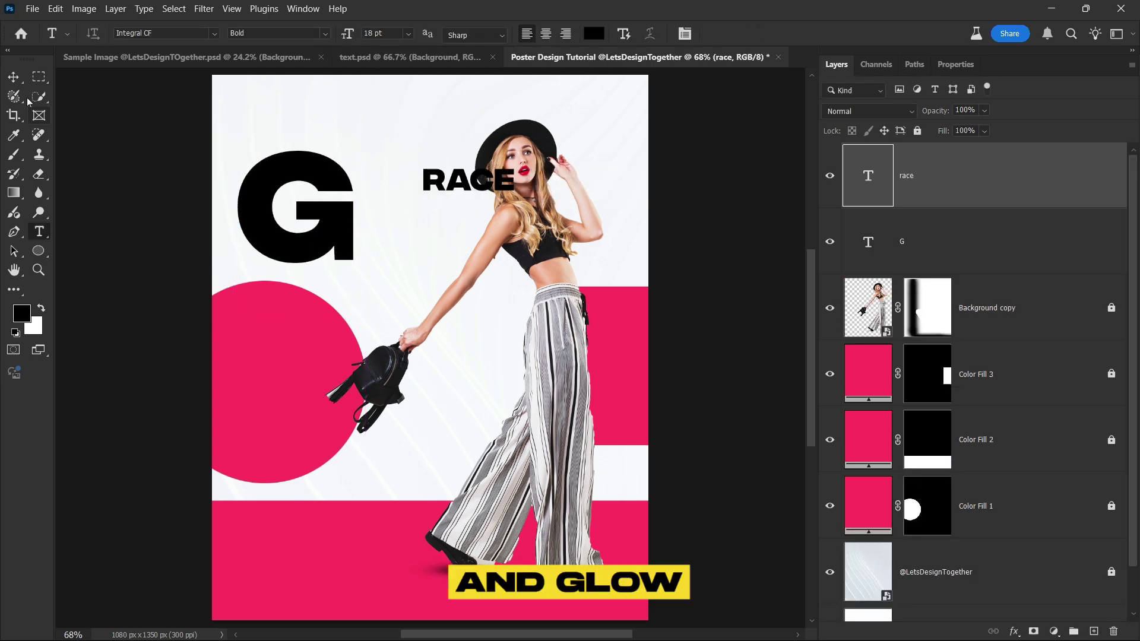
drag(491, 188, 491, 226)
double_click(491, 225)
text(low)
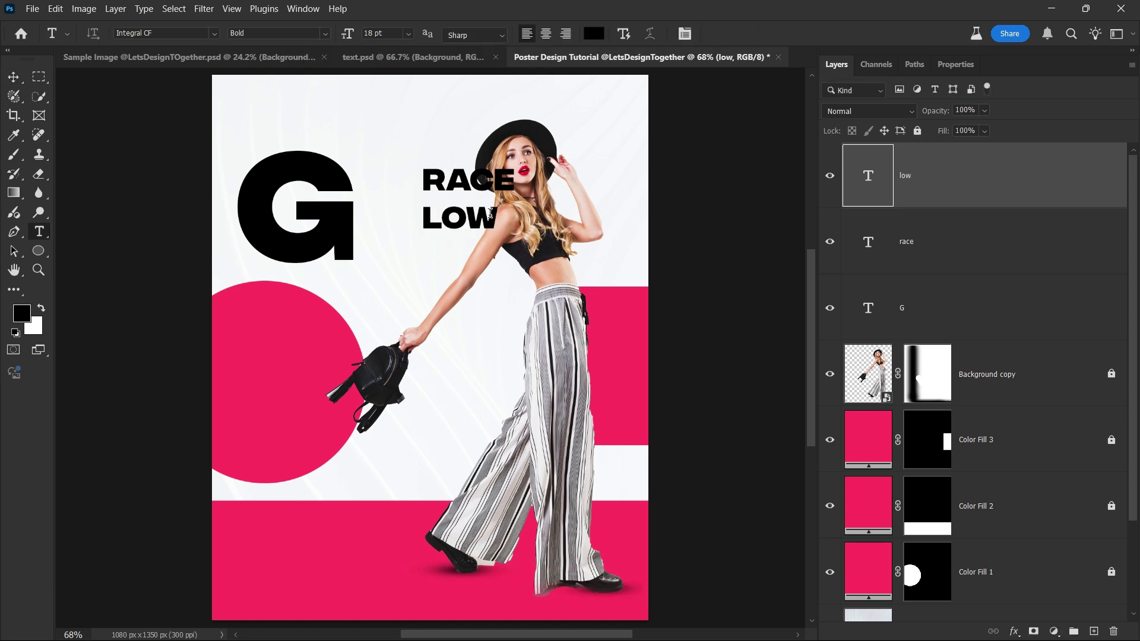
key(ctrl+Return)
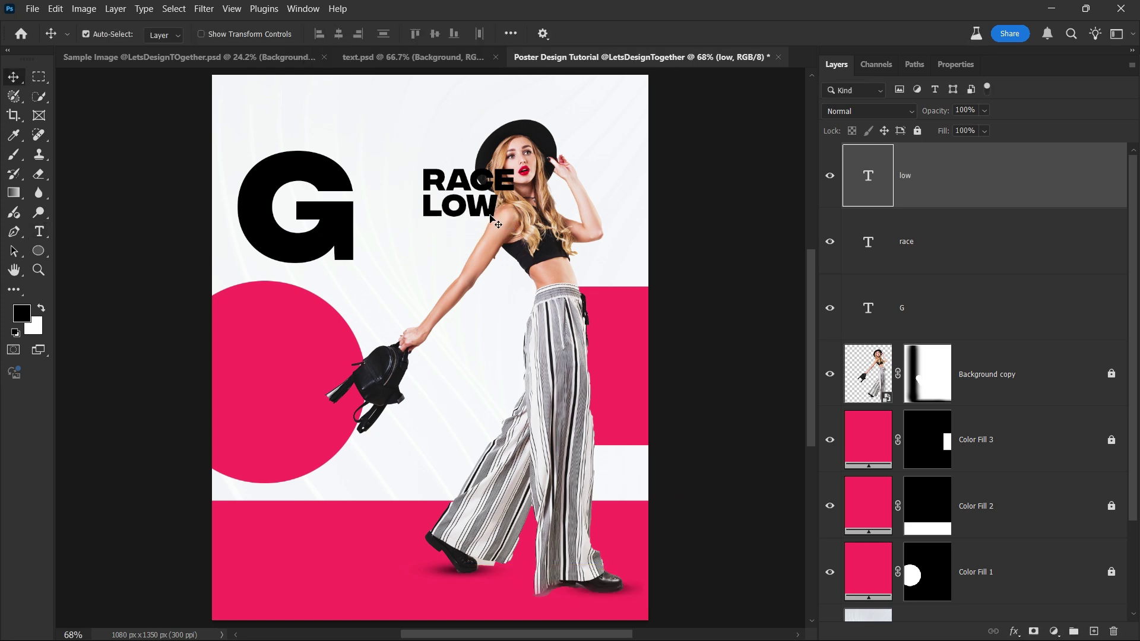
Step: Enlarge the "race" and "low" layers together to about 22 pt and fit them against the lower right of the G
shift+click(889, 238)
key(ctrl+t)
drag(447, 189, 358, 207)
mouse_move(456, 257)
mouse_down()
mouse_move(470, 261)
mouse_move(445, 254)
mouse_up()
key(Return)
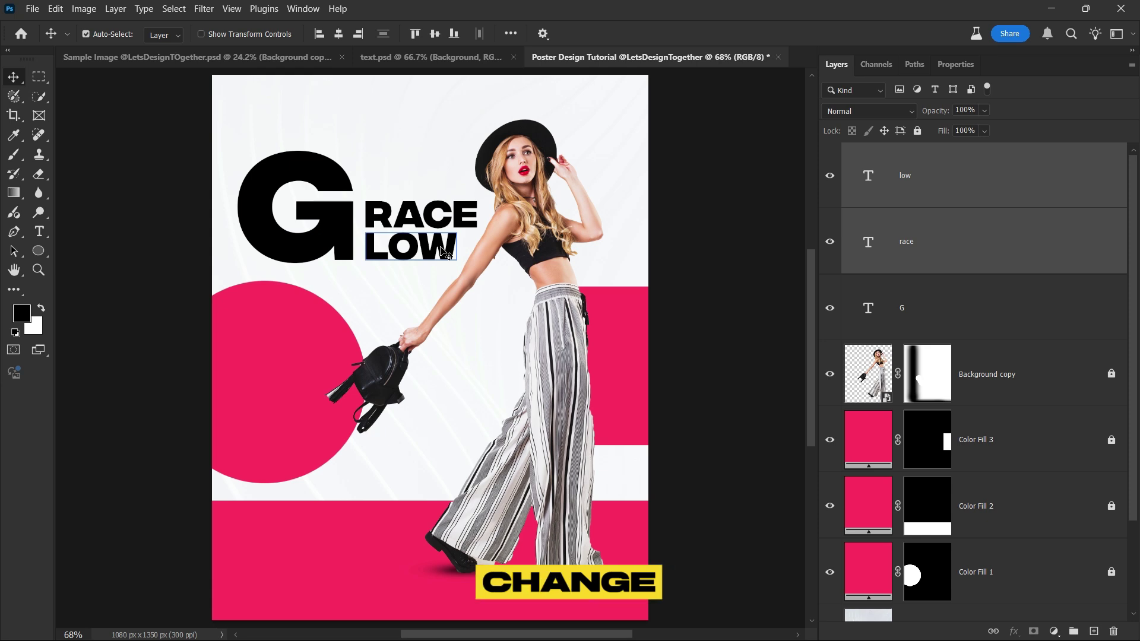
Step: Recolor the "low", "race" and G text layers with the pink-red sampled from the circle
key(i)
click(314, 357)
click(1064, 190)
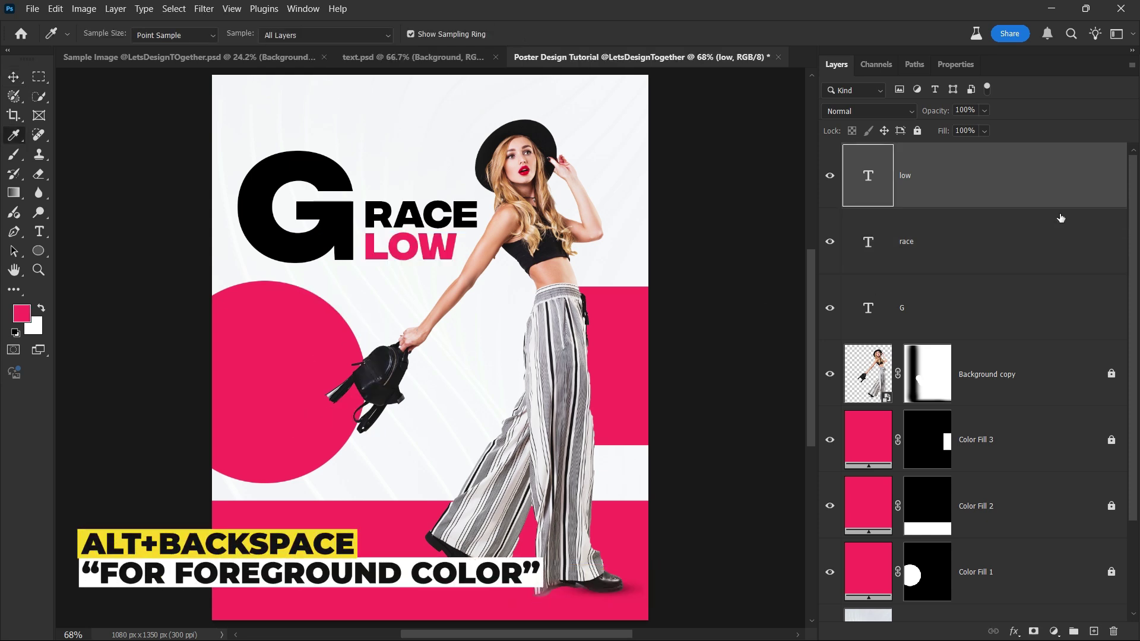
click(1054, 243)
key(alt+BackSpace)
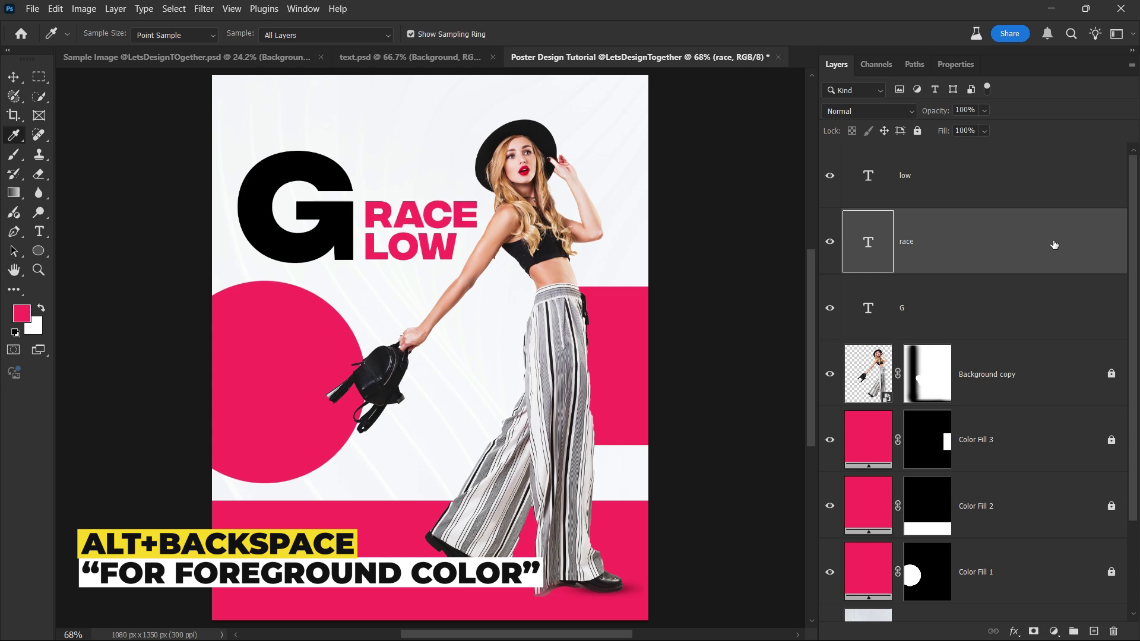
click(1022, 303)
key(alt+BackSpace)
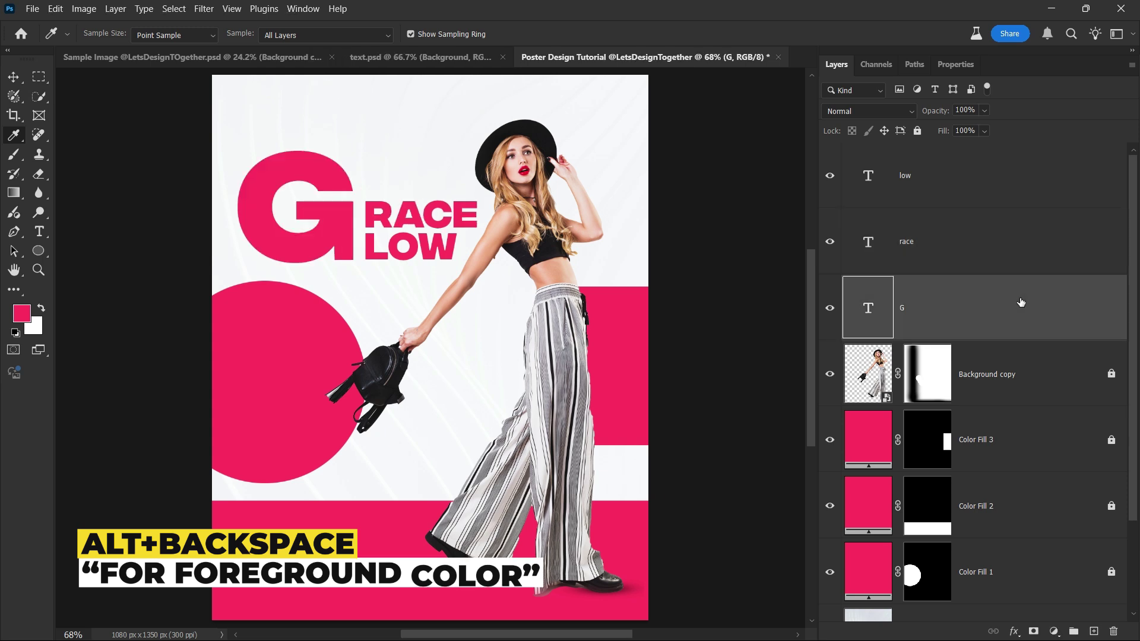
Step: Duplicate the "low" text just below the heading and change the copy's wording to "shine with confidence"
key(v)
click(398, 237)
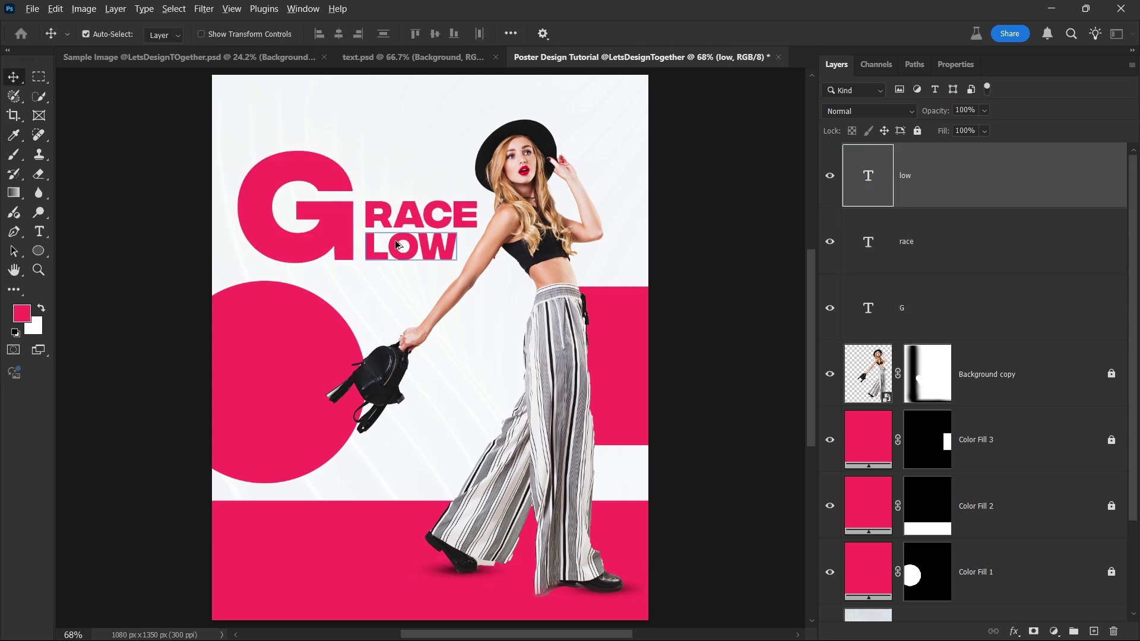
drag(404, 245, 401, 289)
double_click(399, 283)
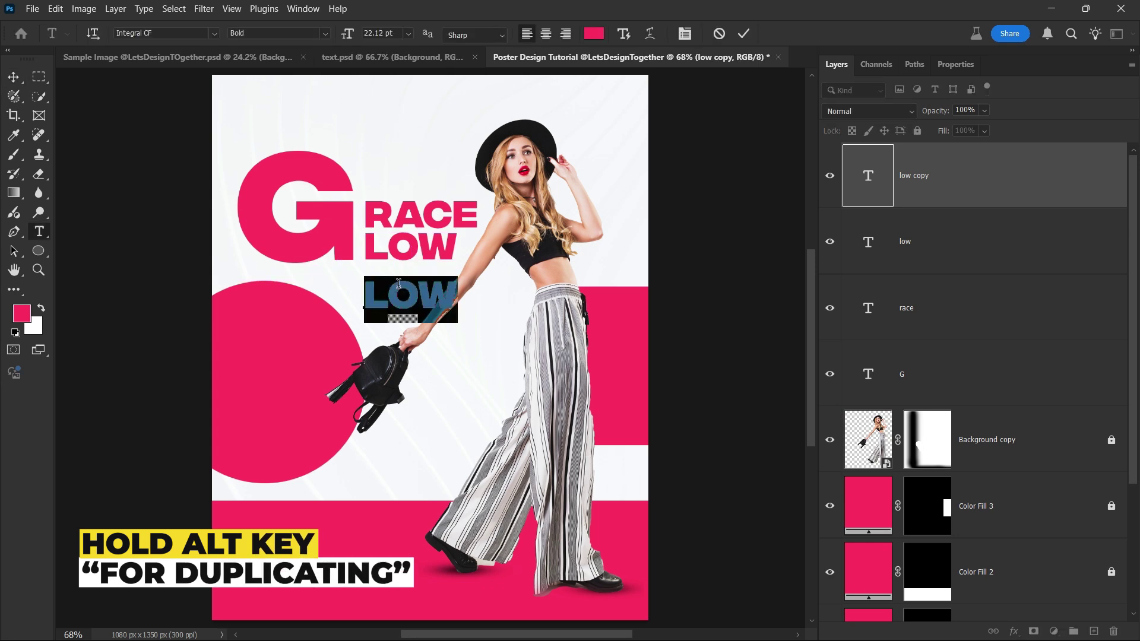
text(SHINE WITH)
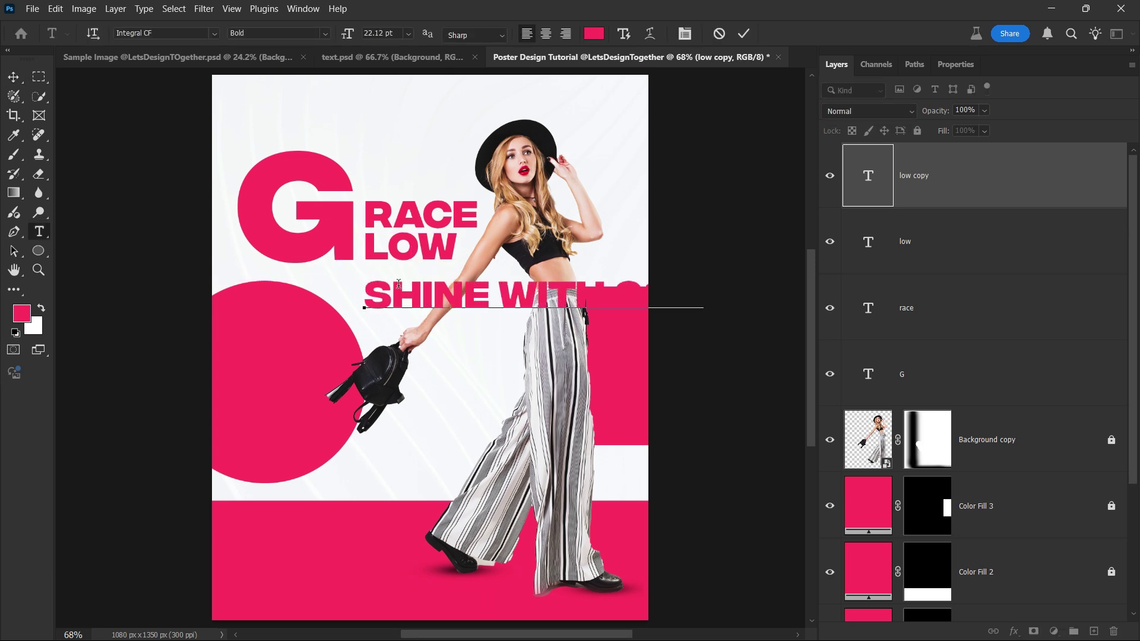
key(ctrl+Return)
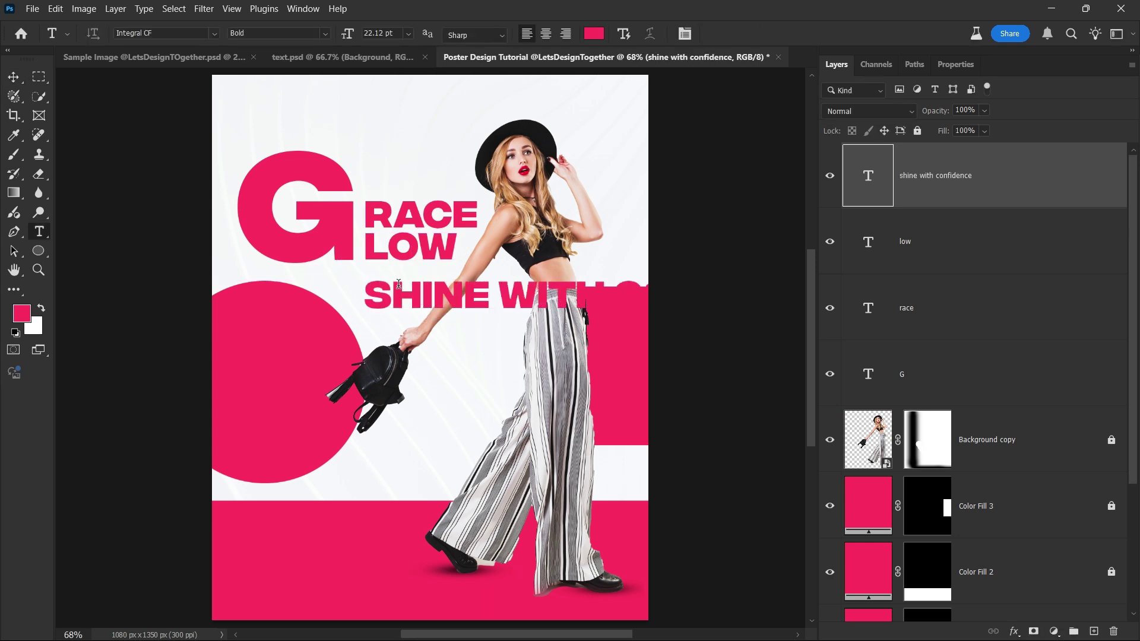
Step: Scale the "shine with confidence" line to about 38.6% and align it under the G's left edge
key(ctrl+t)
drag(365, 271, 280, 279)
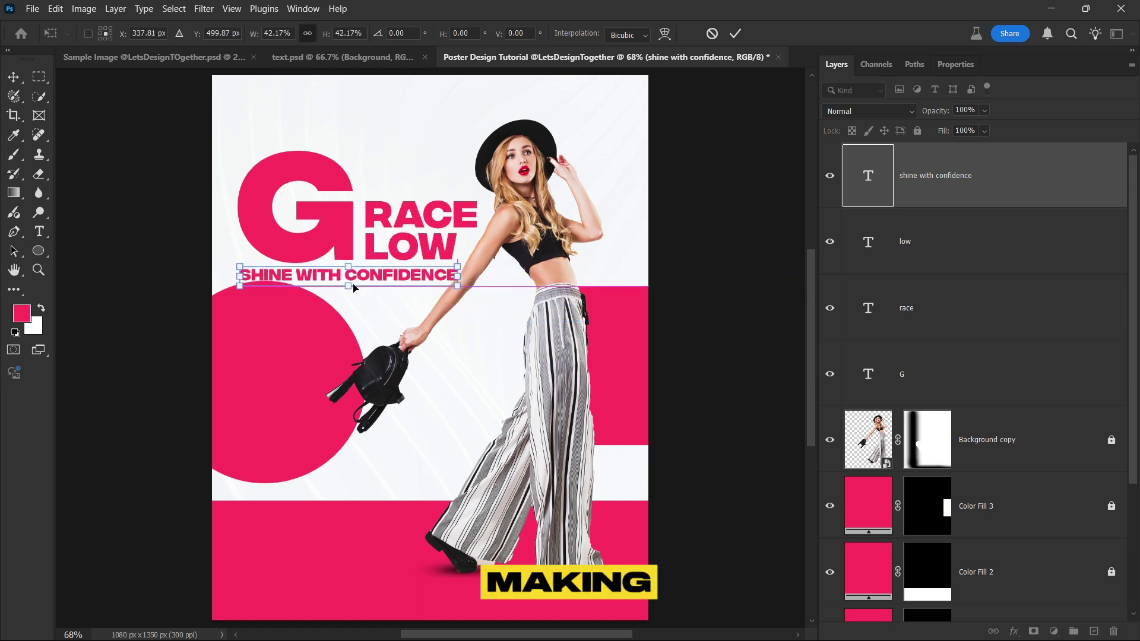
drag(467, 286, 379, 288)
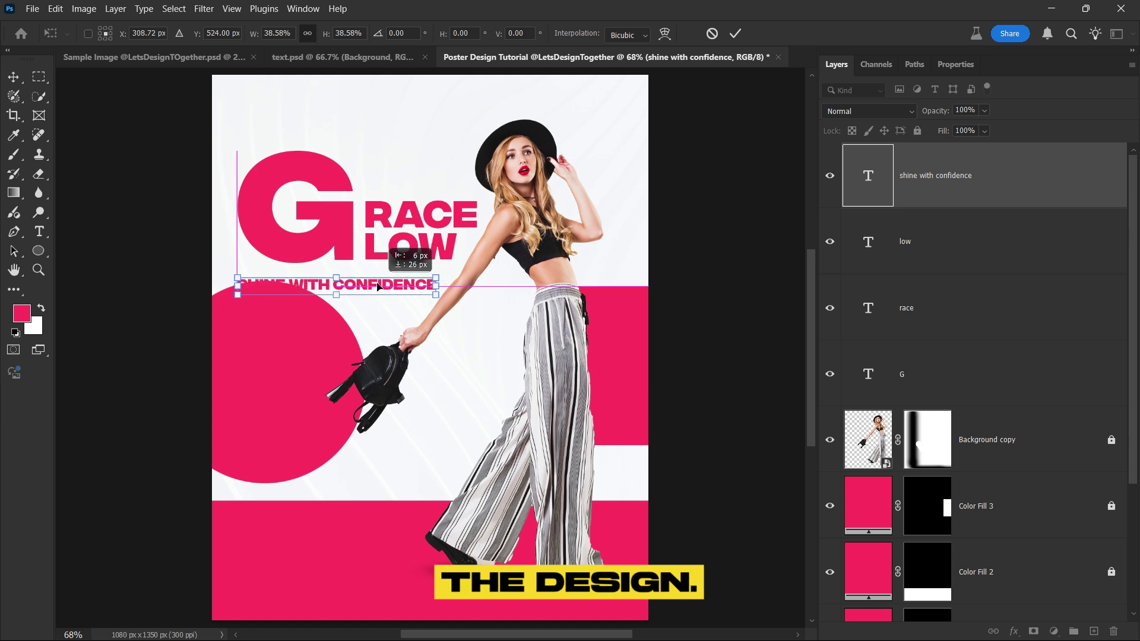
key(shift+Up)
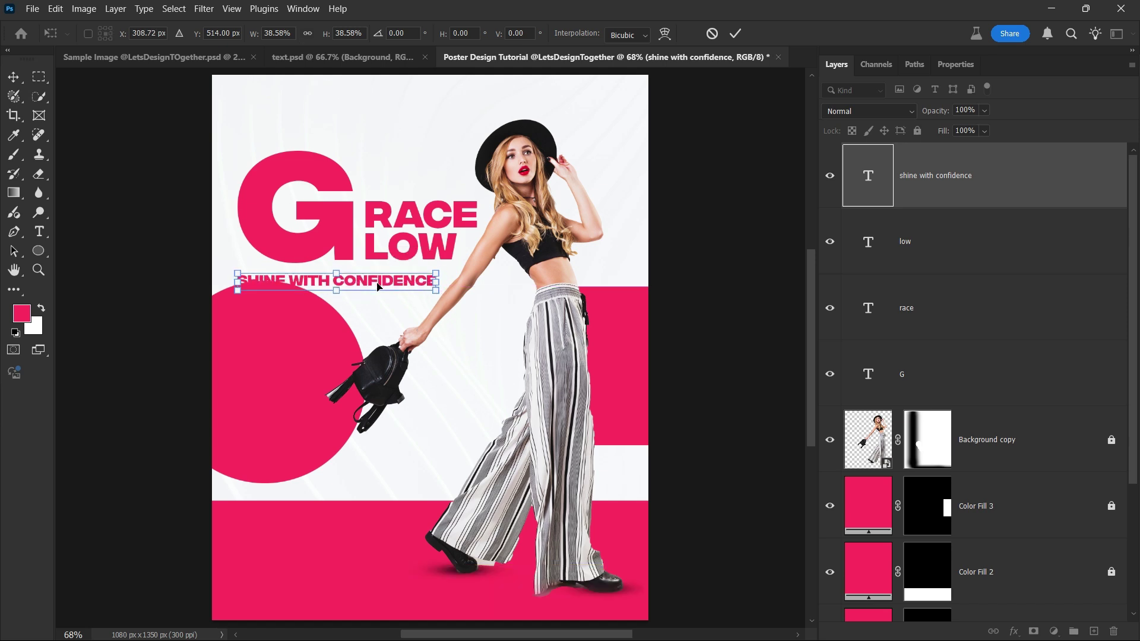
key(Return)
Step: Unlock the circle's fill layer, shrink the circle, and position it clear of the tagline, still cropped by the poster's left edge
scroll(1063, 570, down, 3)
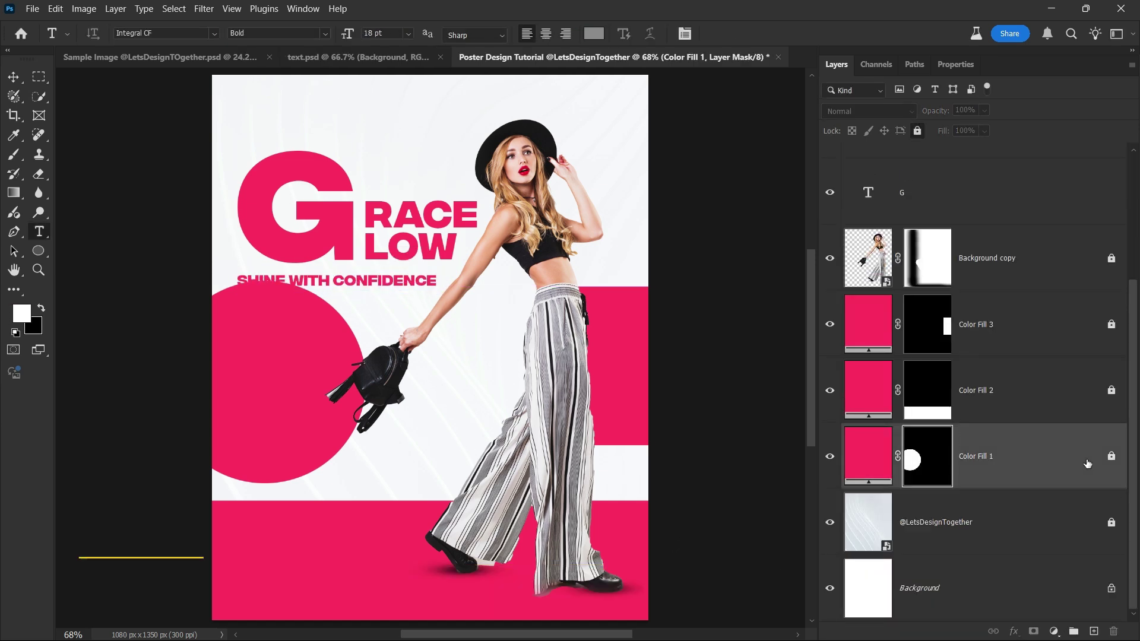
click(927, 456)
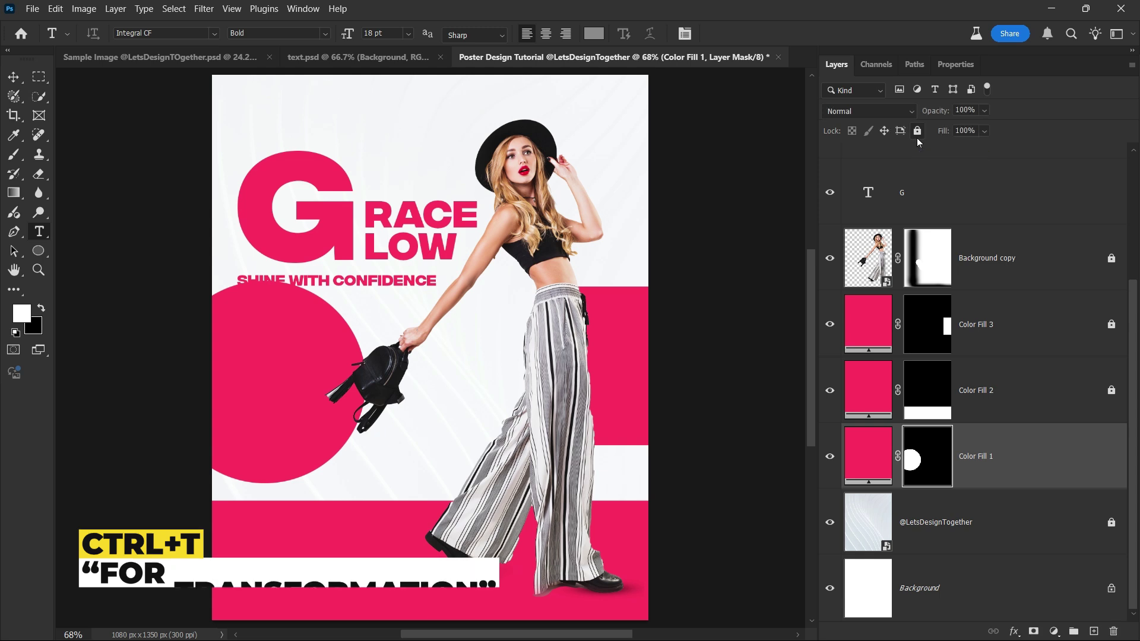
key(ctrl+t)
drag(366, 275, 333, 313)
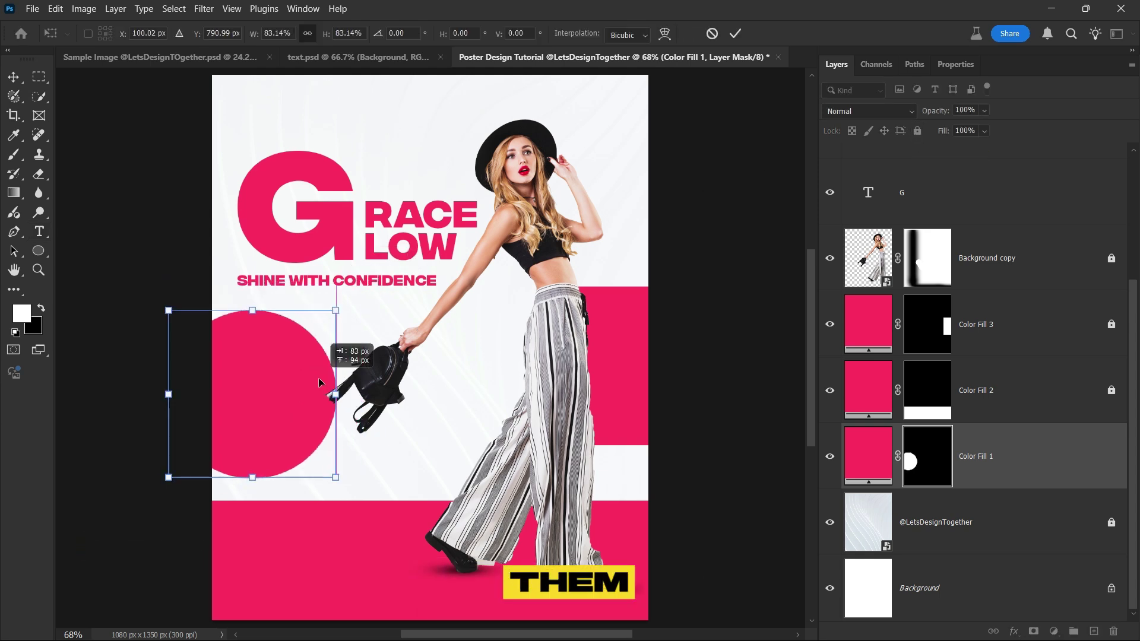
drag(285, 416, 321, 380)
drag(369, 451, 351, 433)
drag(281, 368, 282, 397)
key(Return)
Step: Move all four text layers up together by about 30 px
key(t)
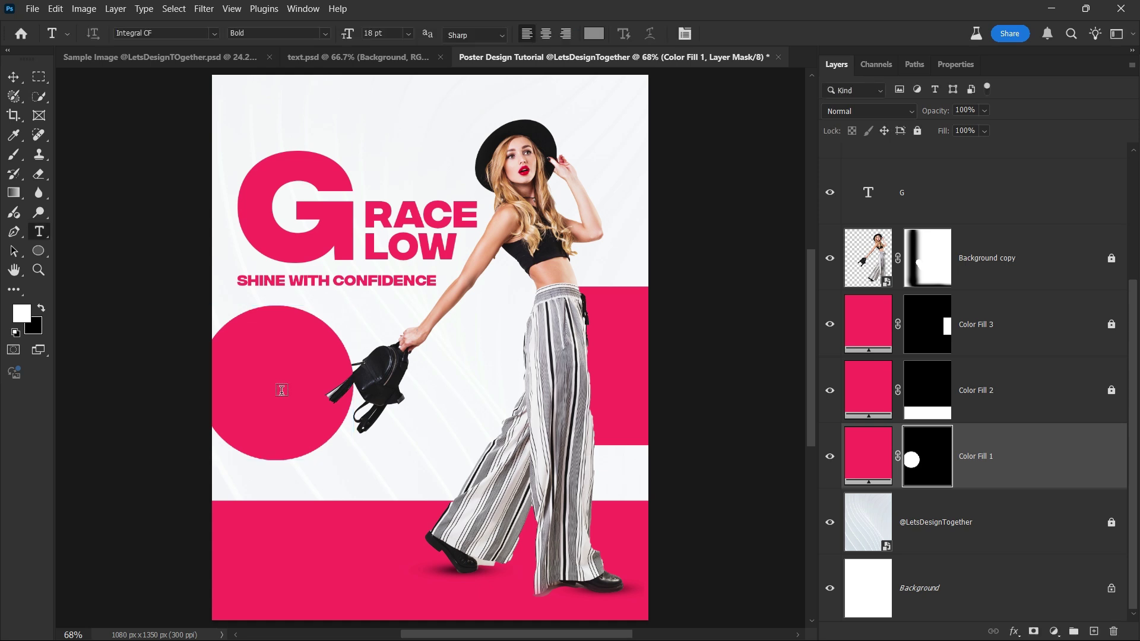
scroll(963, 191, up, 3)
click(963, 191)
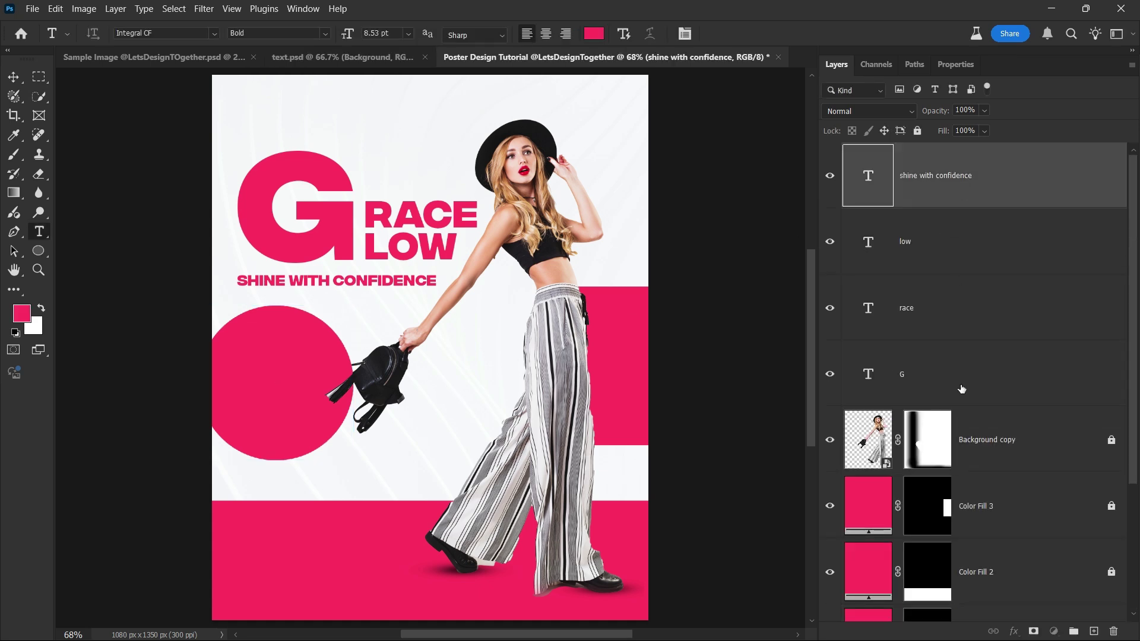
shift+click(962, 389)
key(ctrl+t)
key(shift+Up)
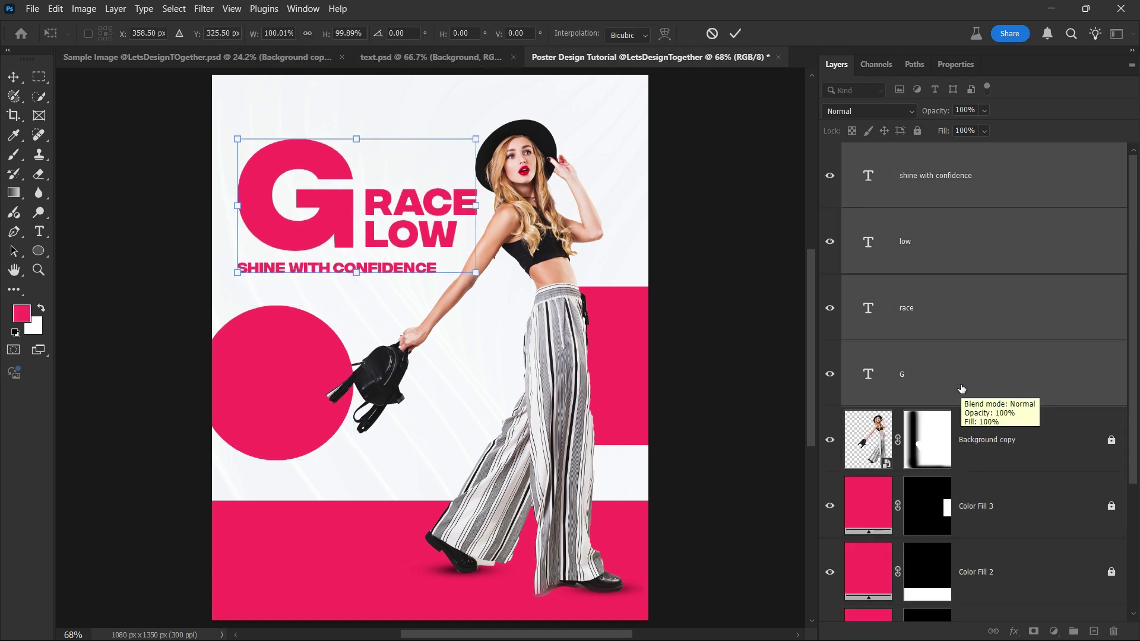
key(Return)
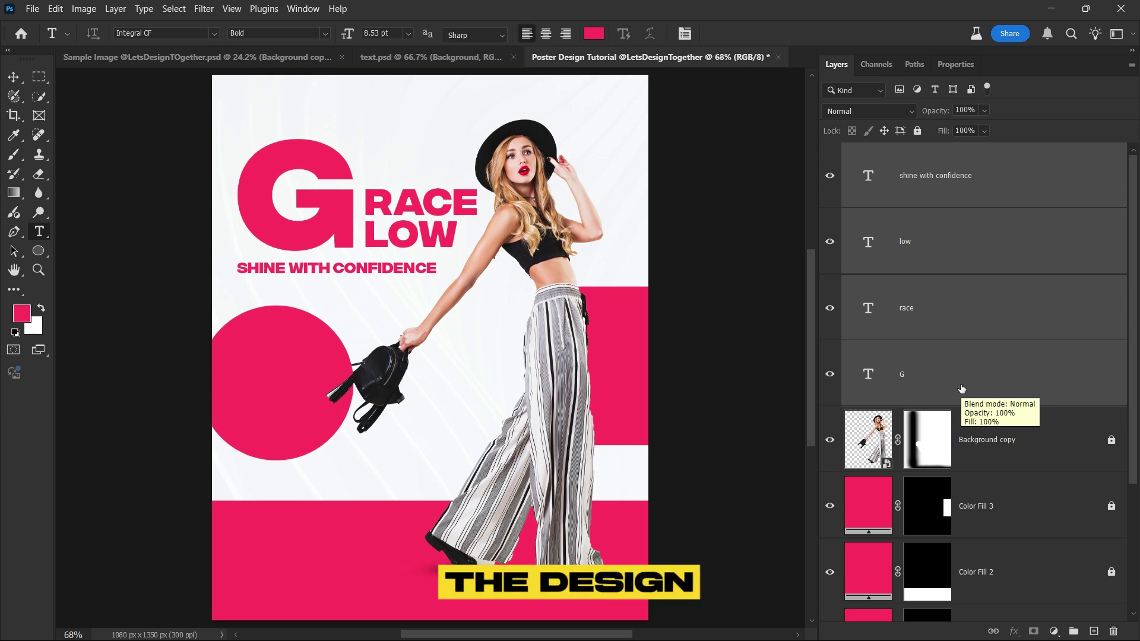
Step: Draw a vertical pink-red line about 217 px long with a 3 px stroke from the poster's top edge down toward "RACE"
click(962, 389)
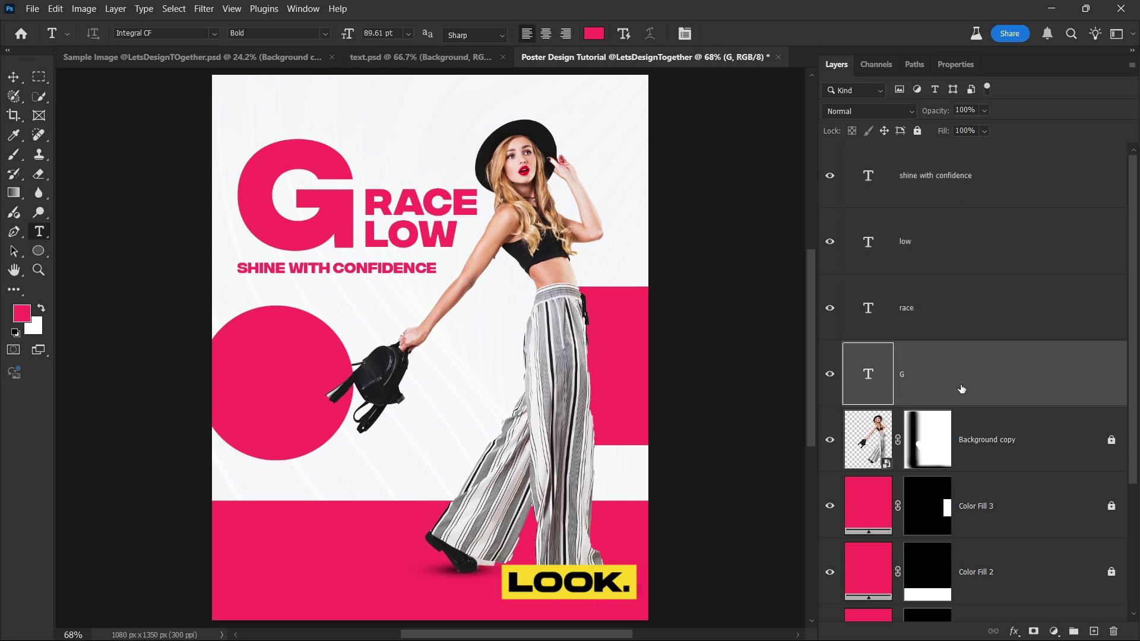
click(39, 255)
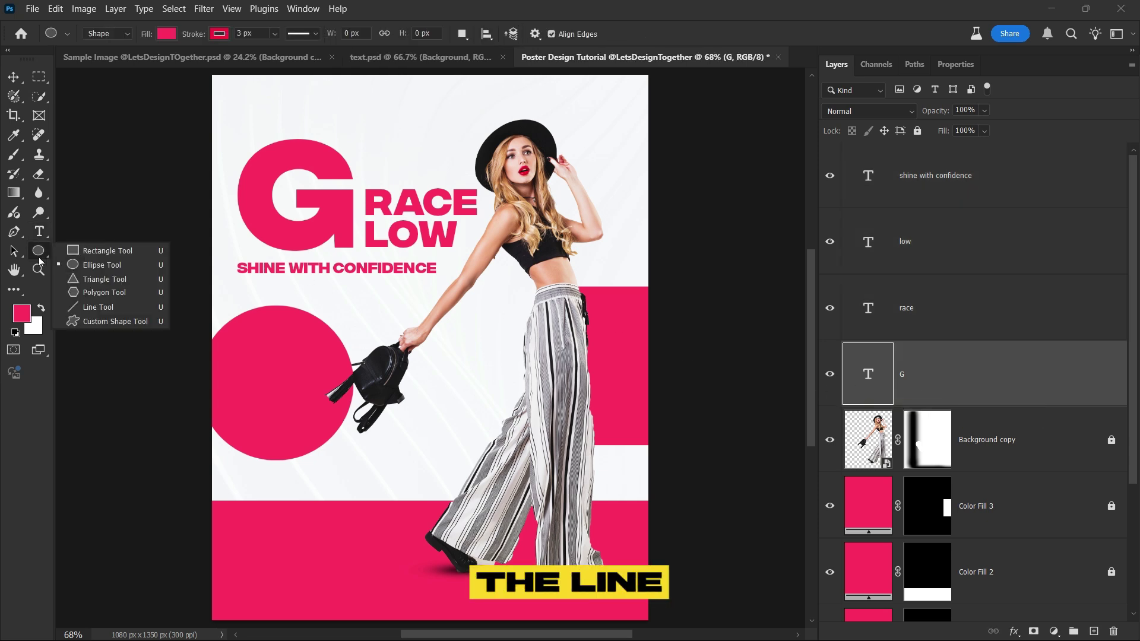
click(83, 307)
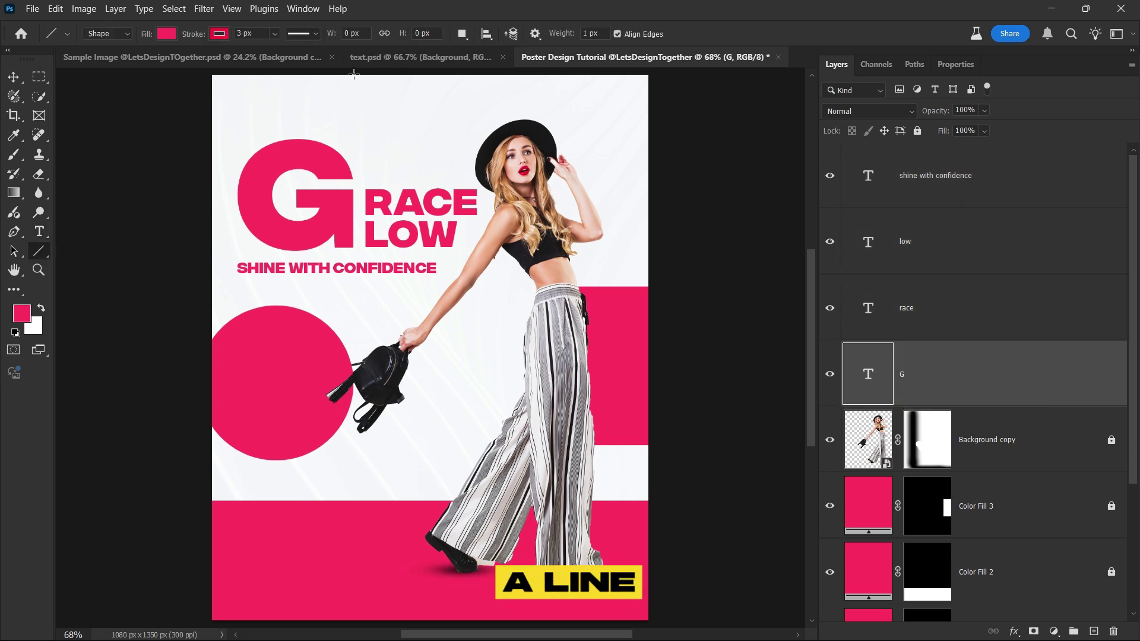
drag(376, 74, 376, 162)
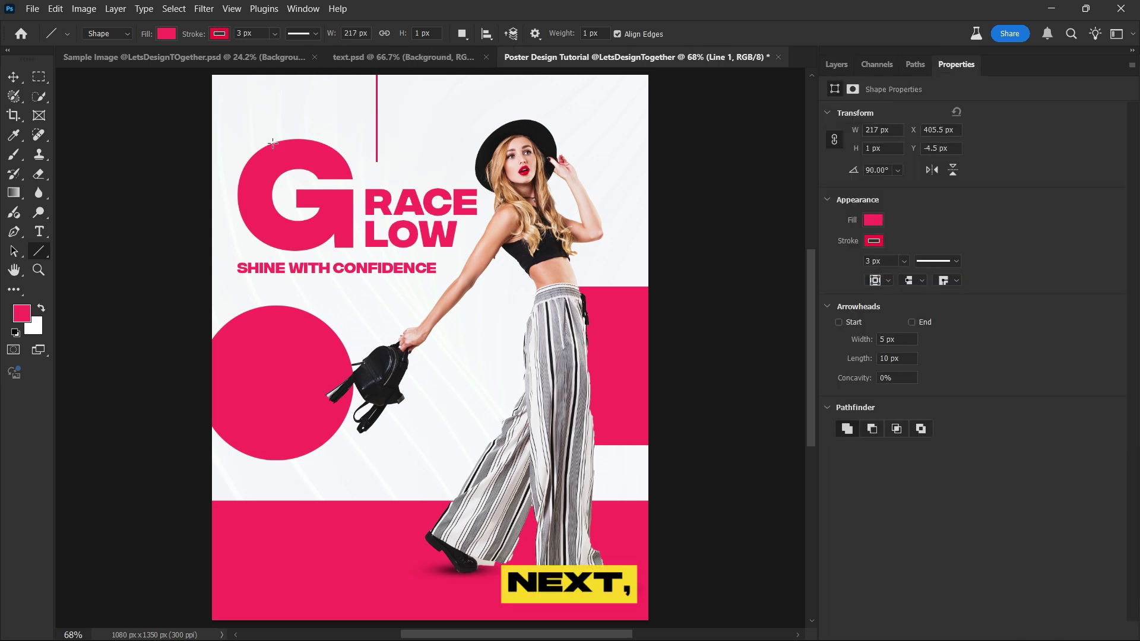
Step: Make a circular selection about 28 px wide between the vertical line and the hat, and fill it with a pink-red Solid Color layer
drag(38, 77, 69, 96)
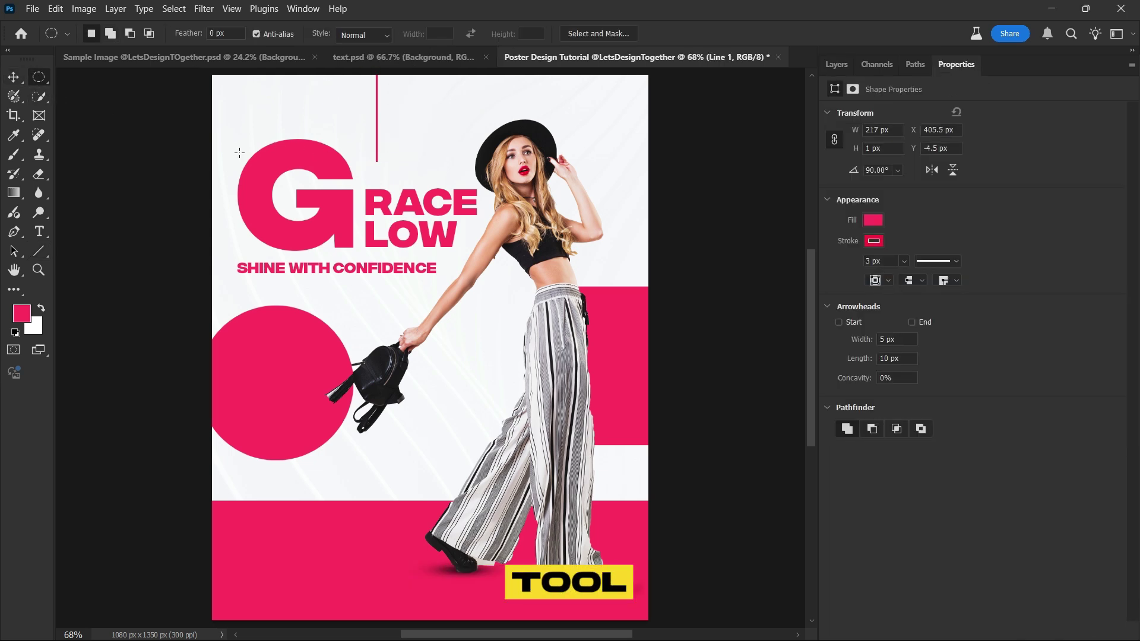
drag(414, 151, 422, 159)
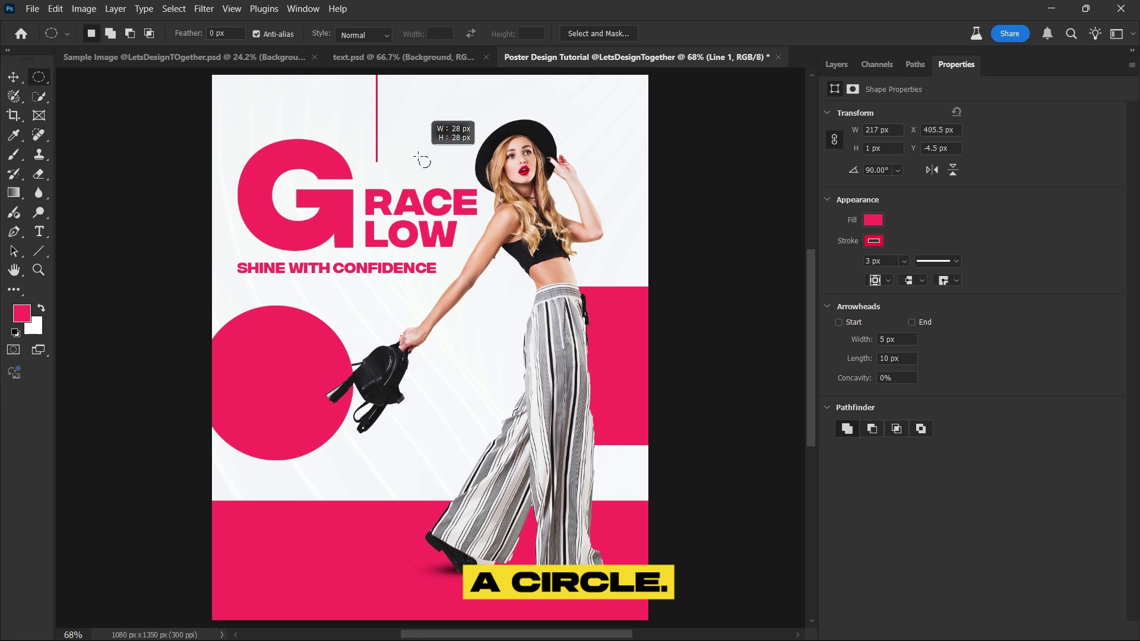
drag(423, 158, 421, 159)
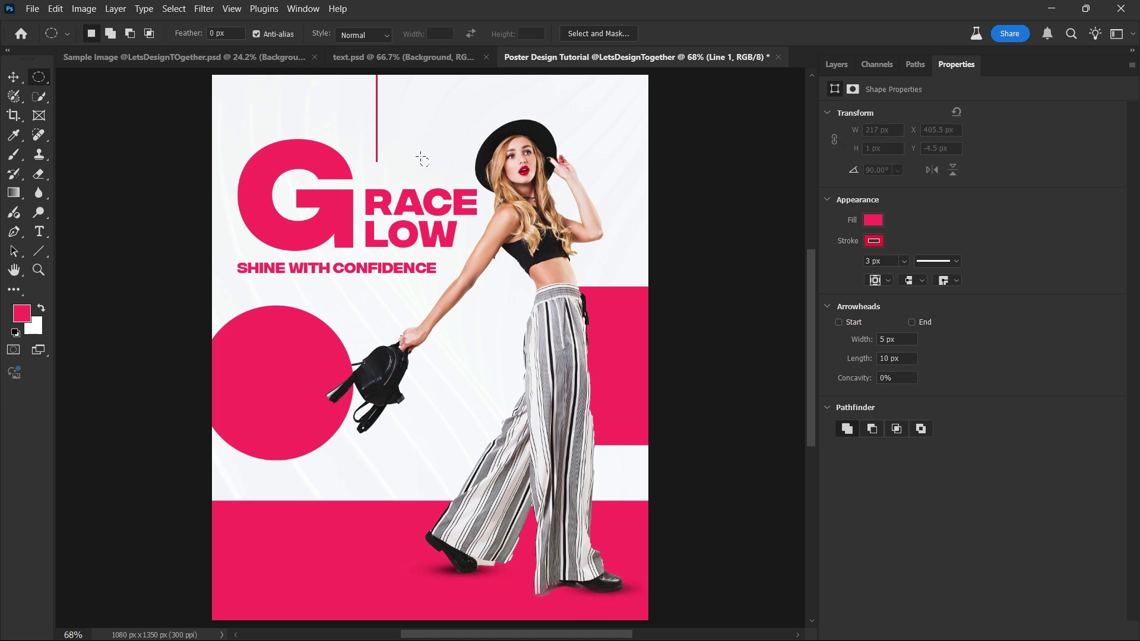
click(846, 66)
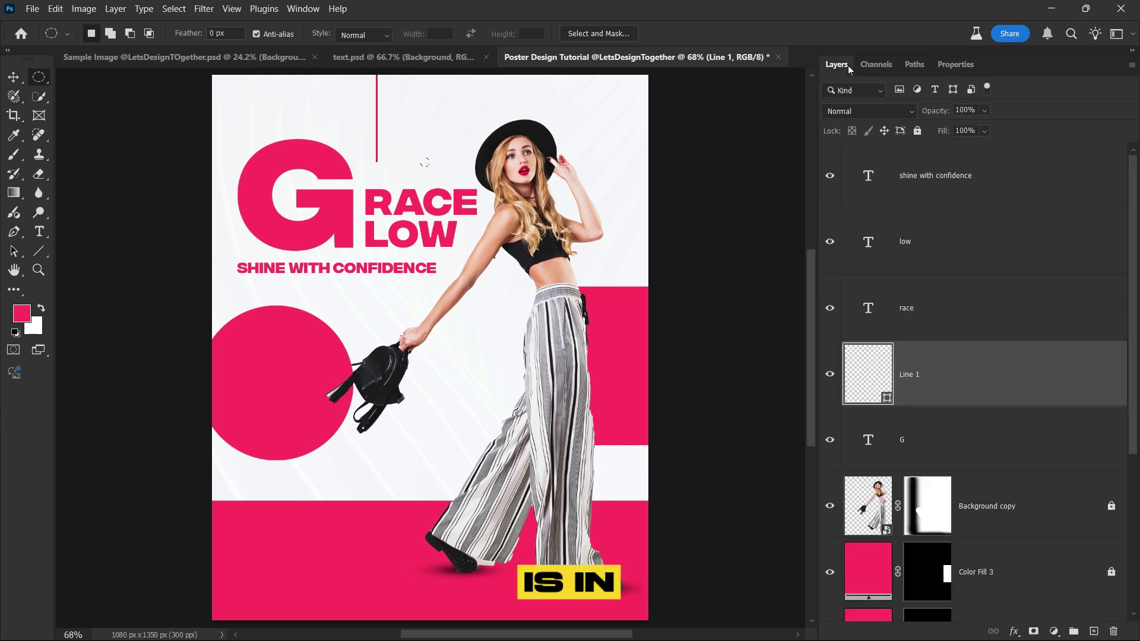
click(1054, 631)
click(1097, 375)
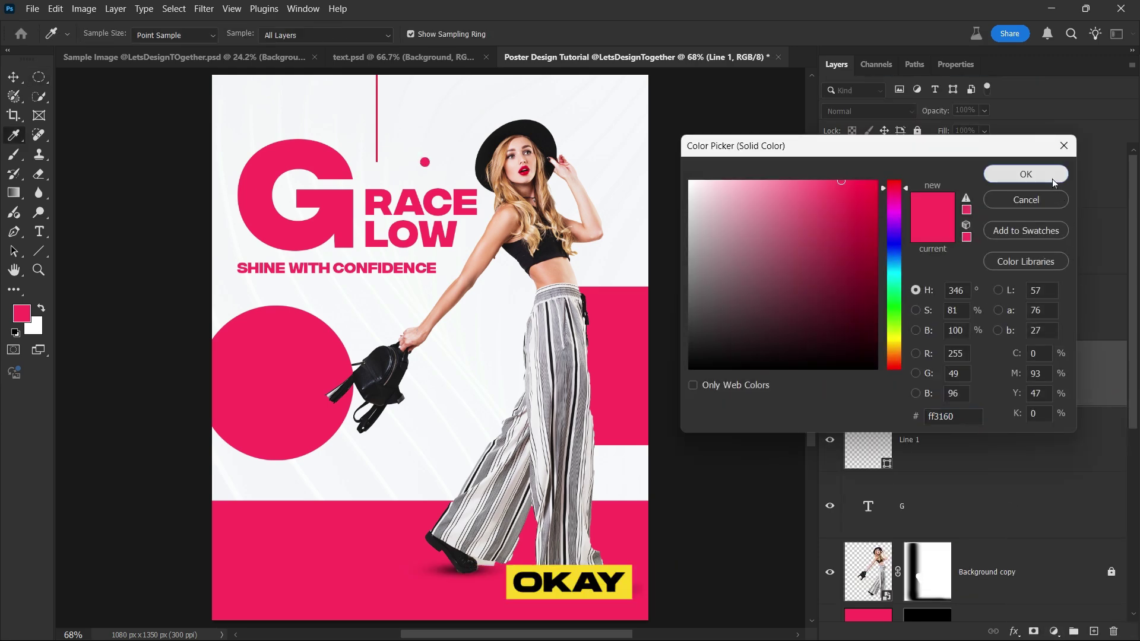
click(1052, 178)
Step: Move the small dot horizontally so it is centred on the lower end of the vertical line
key(ctrl+t)
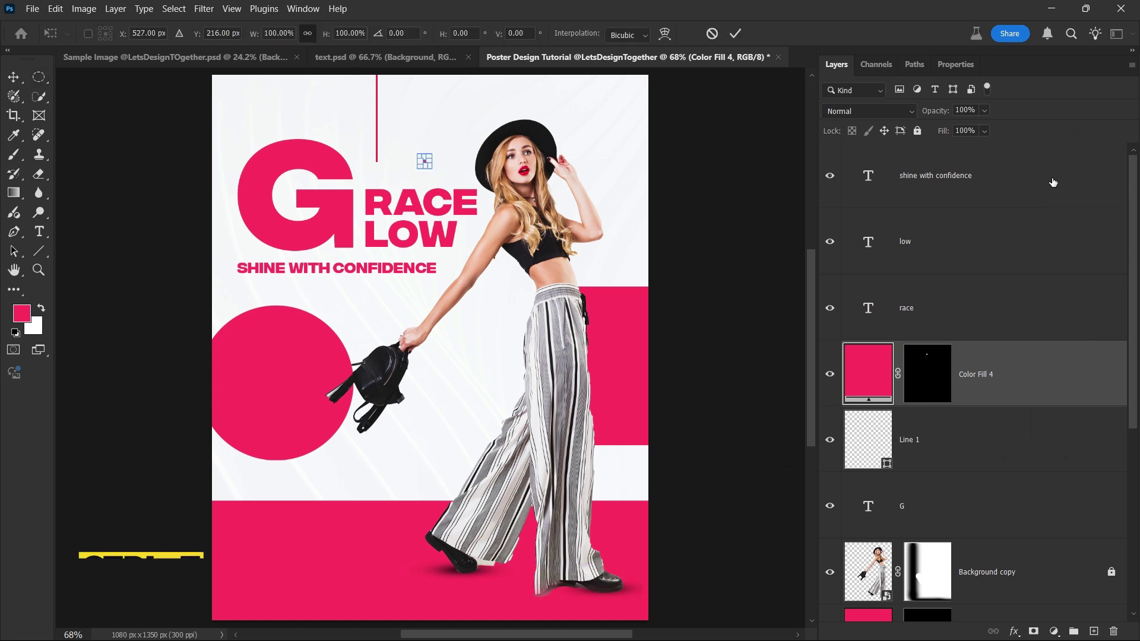
key(shift+Left)
key(shift+Left)
key(shift+Left)
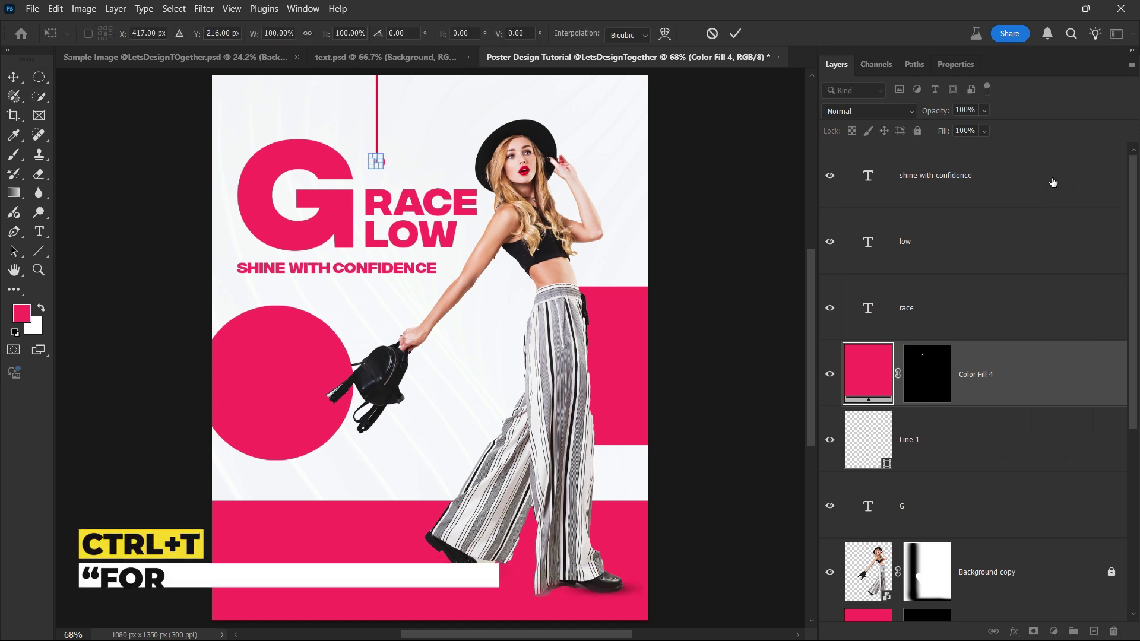
key(Return)
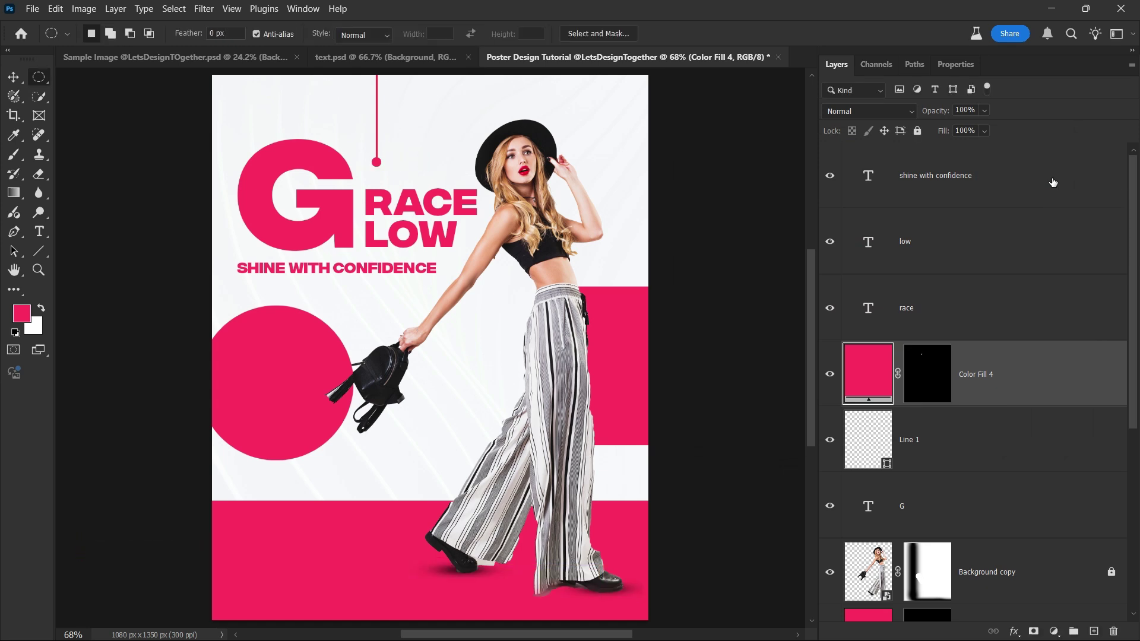
Step: Combine the dot and line layers into one smart object, scale it to about 92%, and shift it slightly right along the poster's top edge
shift+click(1045, 452)
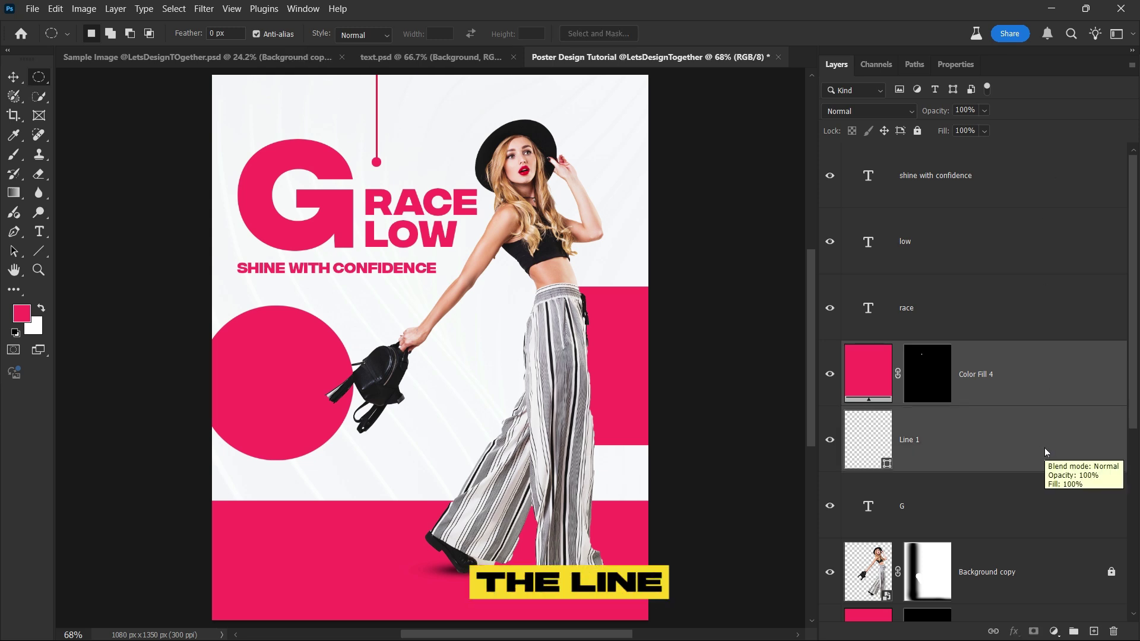
right_click(1045, 448)
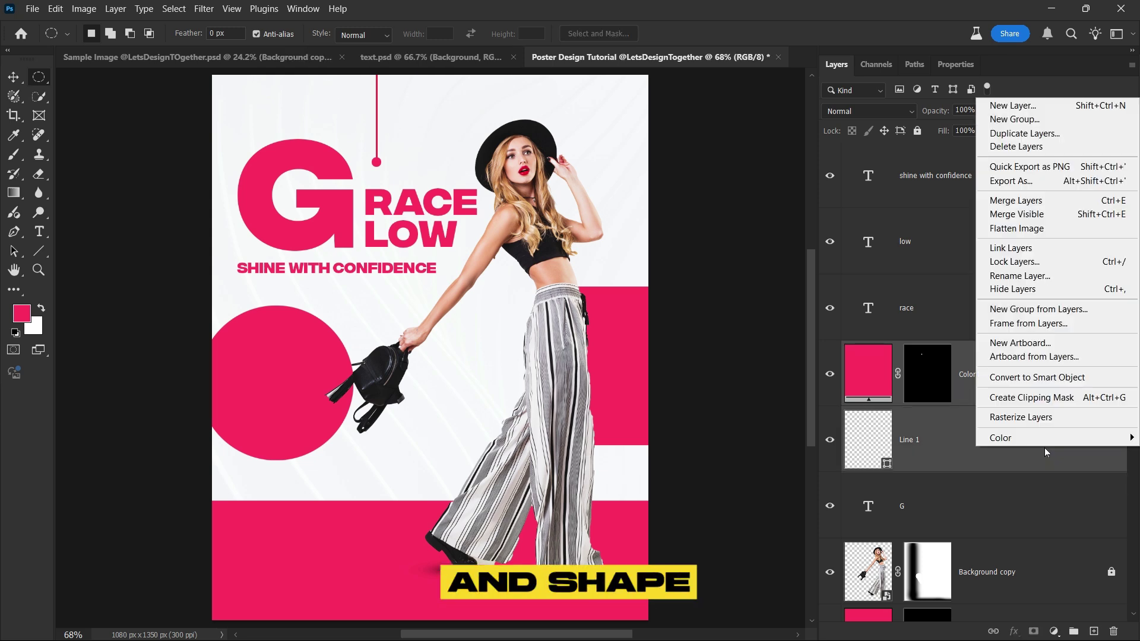
click(1098, 379)
key(ctrl+t)
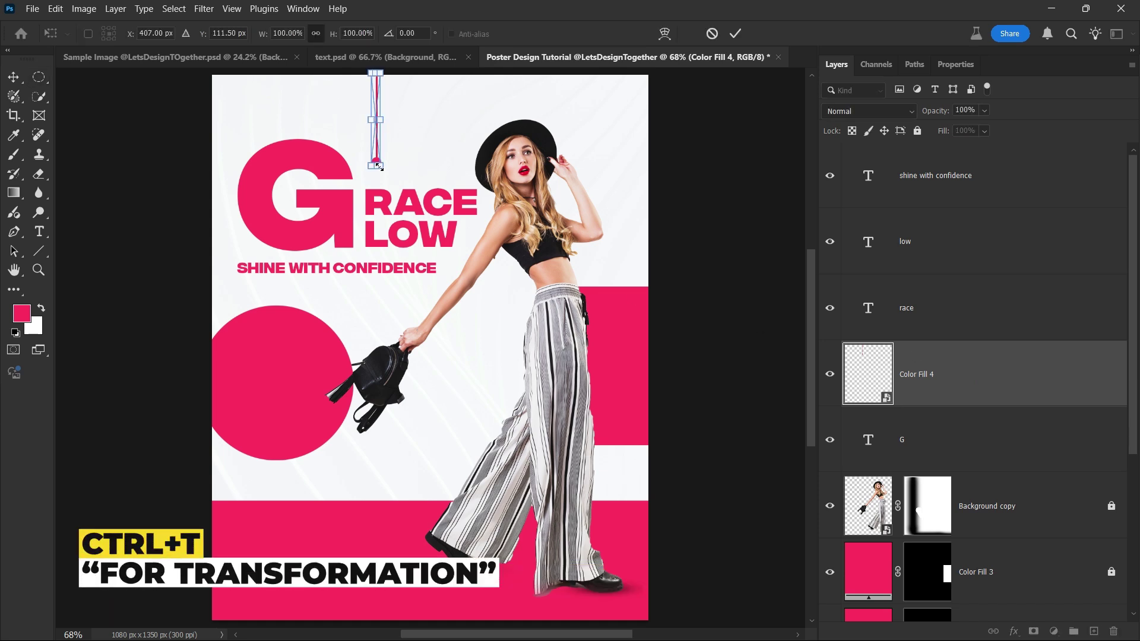
drag(378, 166, 389, 142)
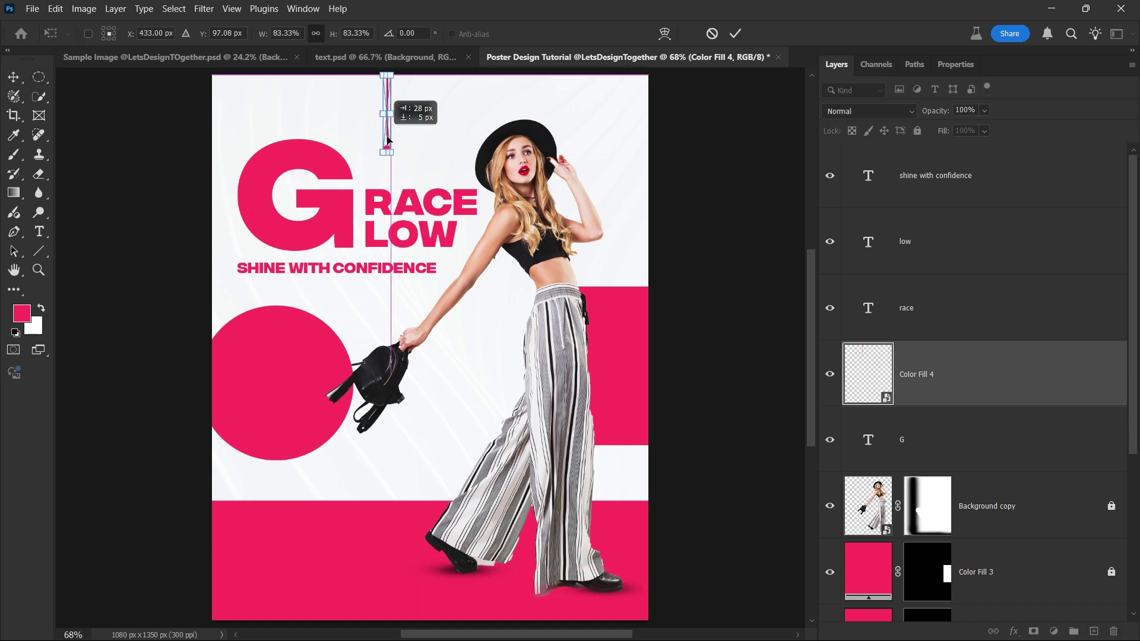
key(Return)
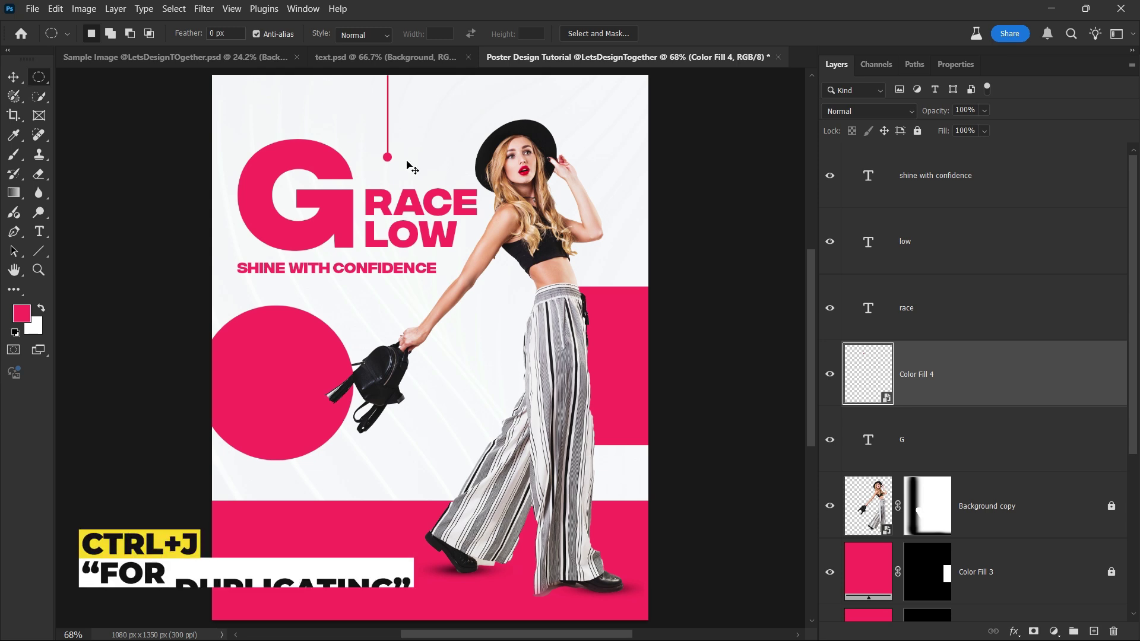
Step: Duplicate the line-and-dot accent, rotate the copy 90°, and place it at the poster's right edge in the white gap below the rectangle
key(ctrl+j)
key(ctrl+t)
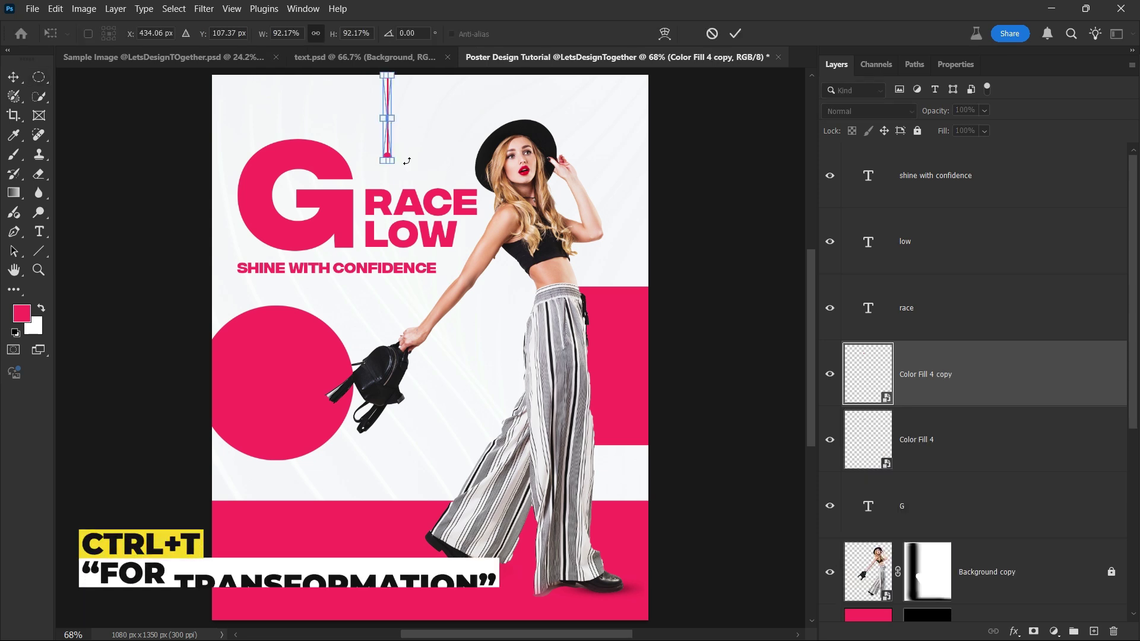
drag(412, 168, 320, 157)
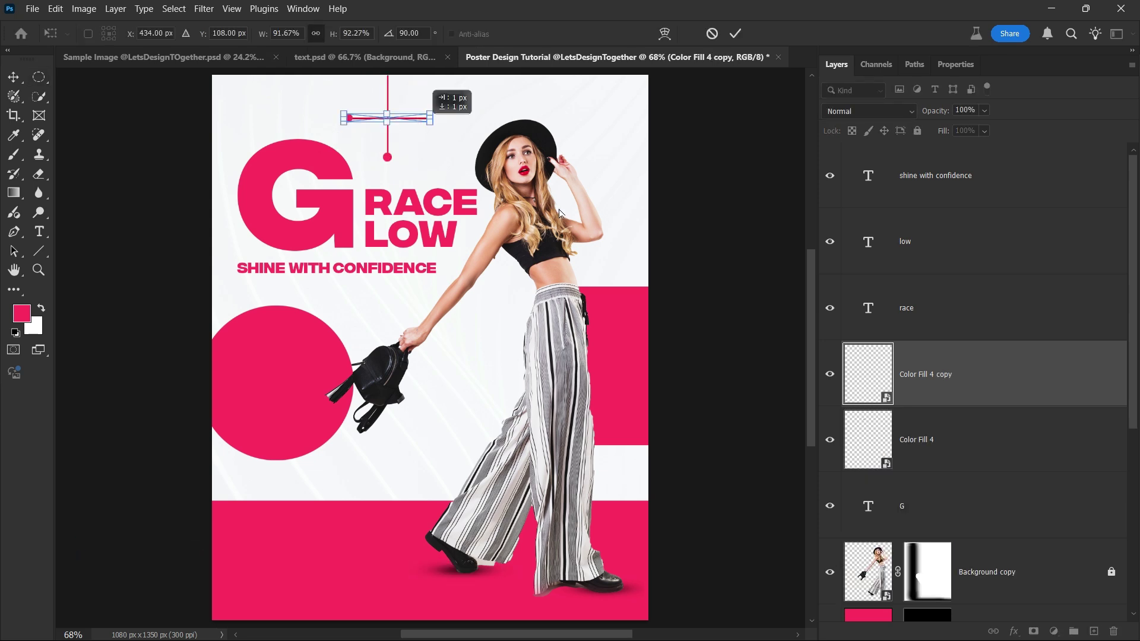
drag(415, 119, 690, 479)
key(Return)
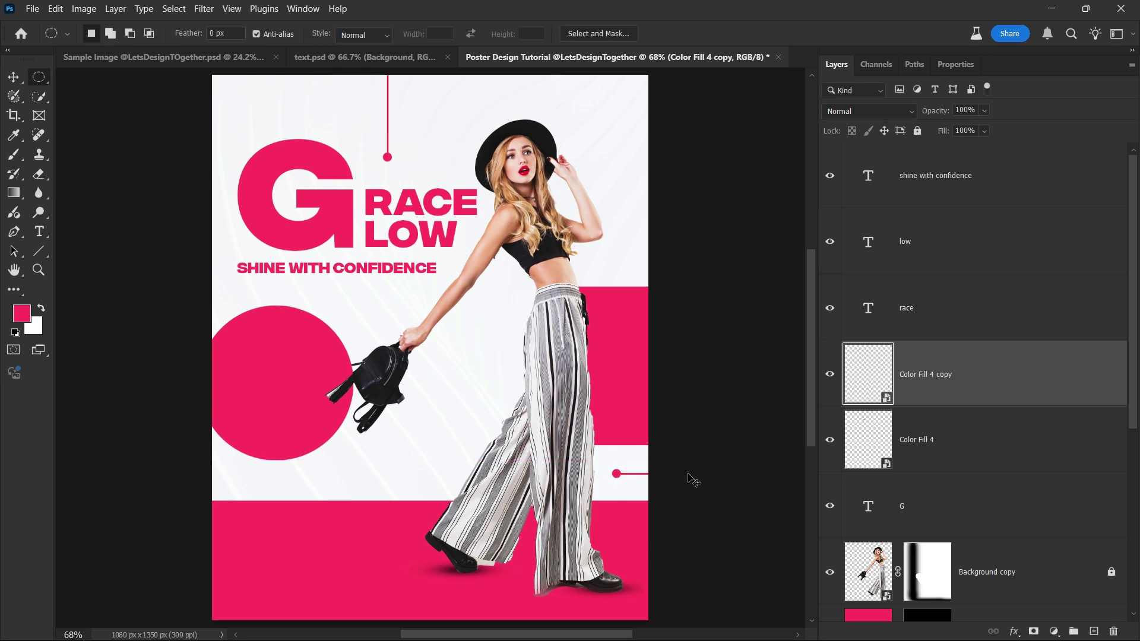
Step: Duplicate the horizontal accent onto the poster's left edge below the circle with its dot facing inward, and level the right-edge accent with it
key(ctrl+j)
key(ctrl+t)
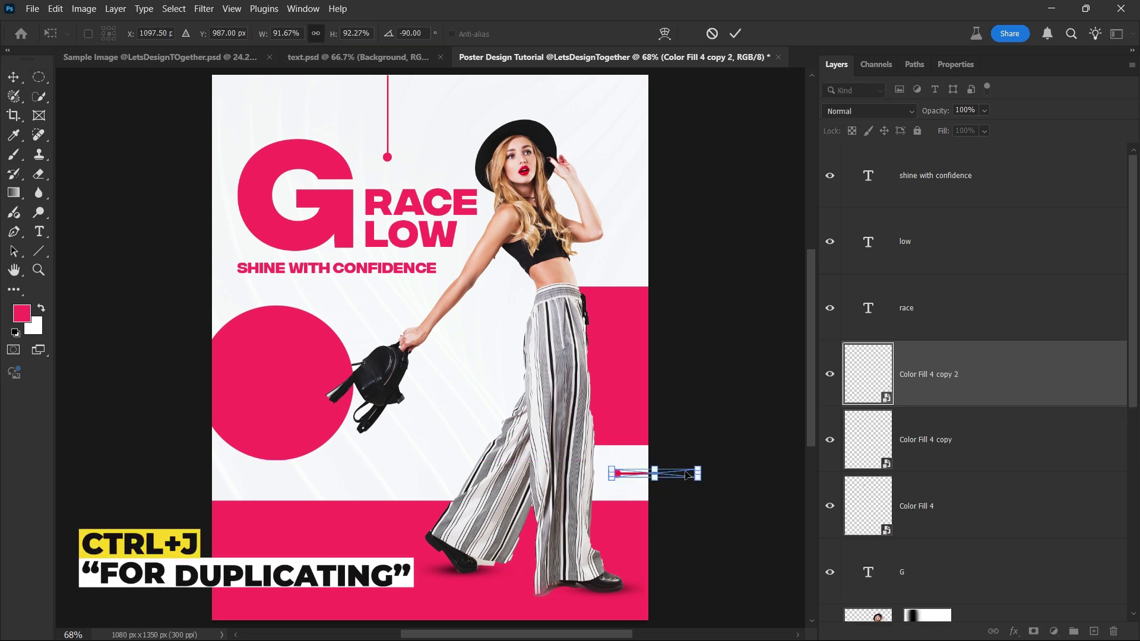
drag(687, 475, 245, 481)
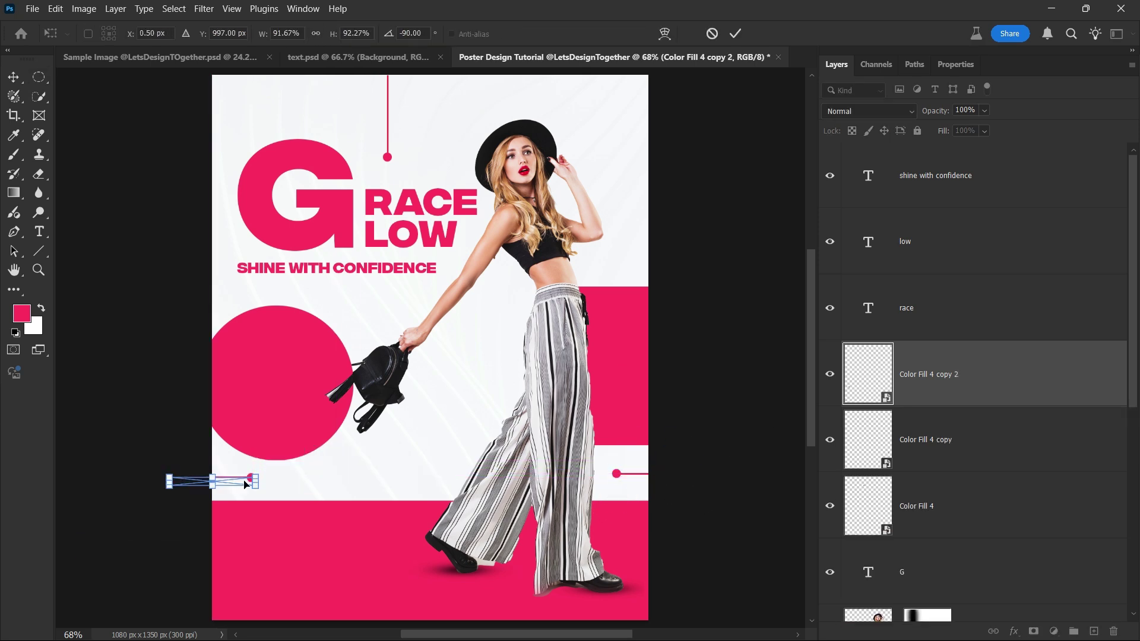
key(Return)
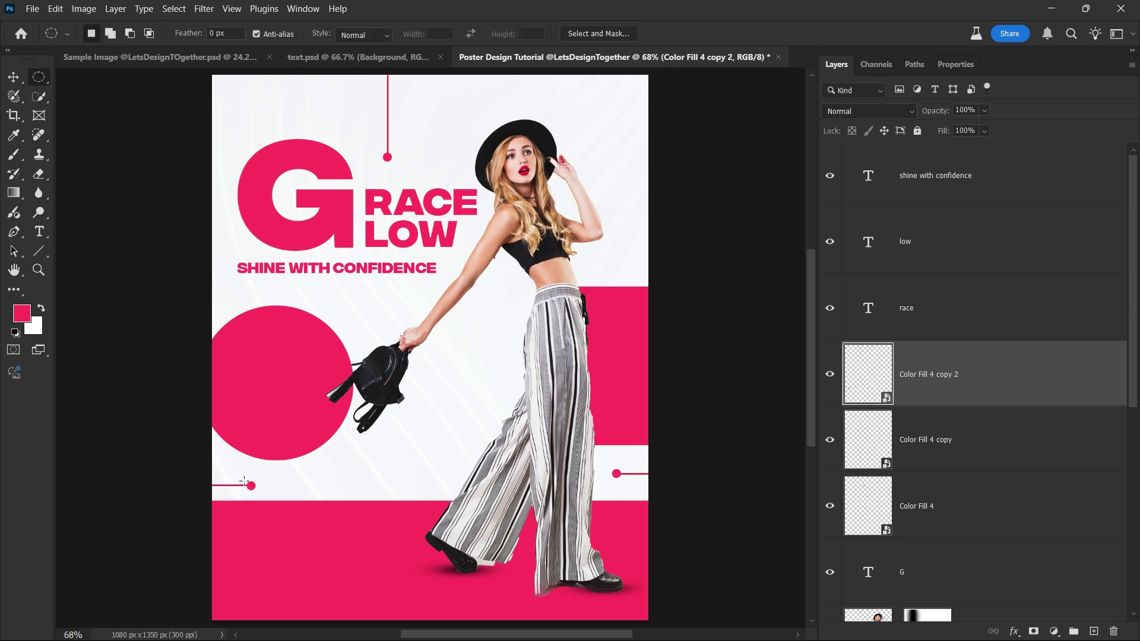
key(v)
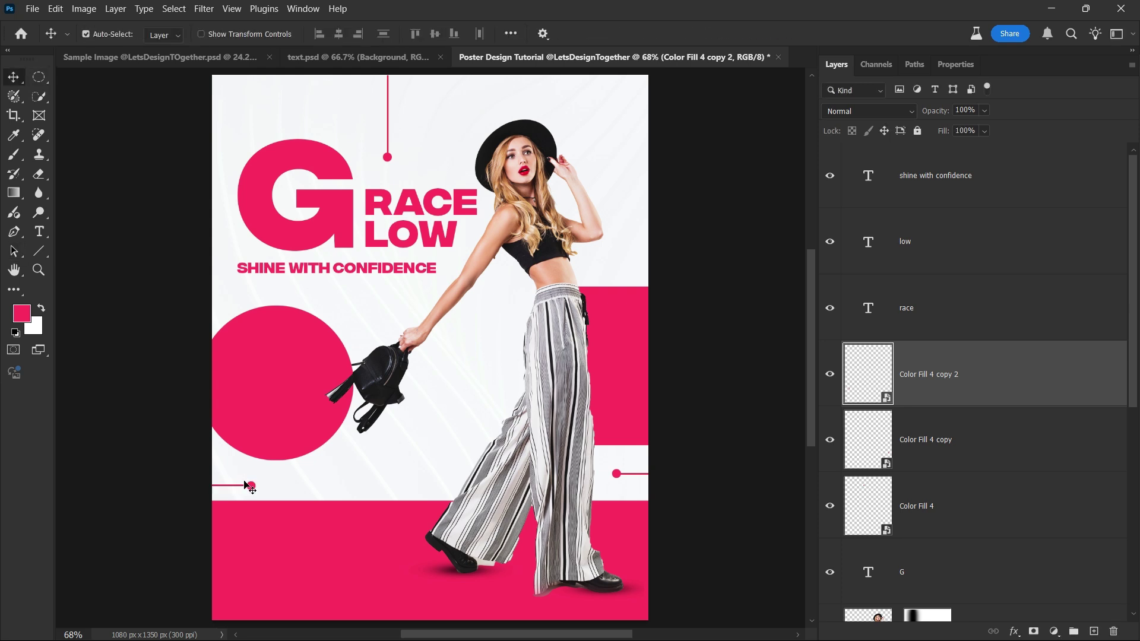
drag(621, 473, 615, 487)
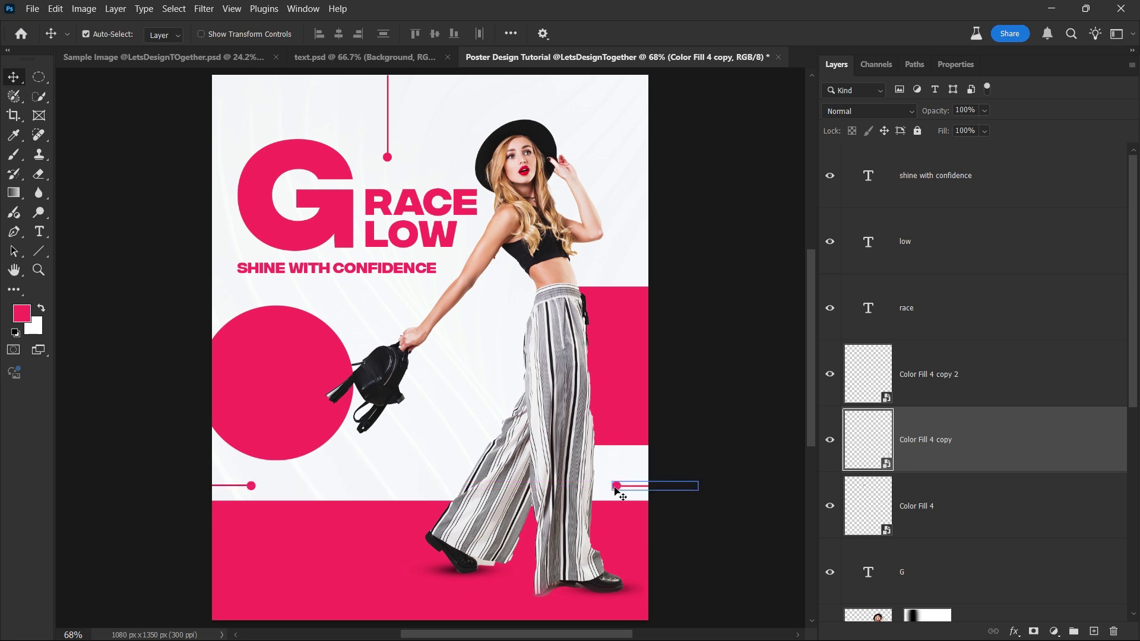
Step: Unlock the right rectangle's fill layer and stretch its height downward to about 109%, level with the bottom of the circle
click(628, 427)
scroll(1000, 478, down, 5)
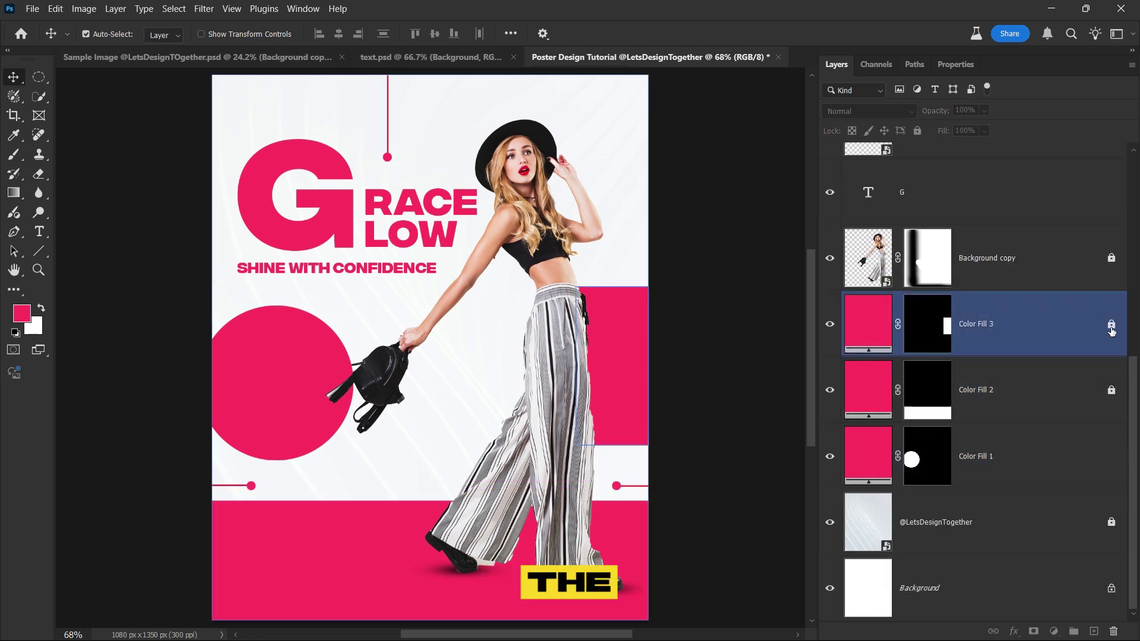
click(1101, 330)
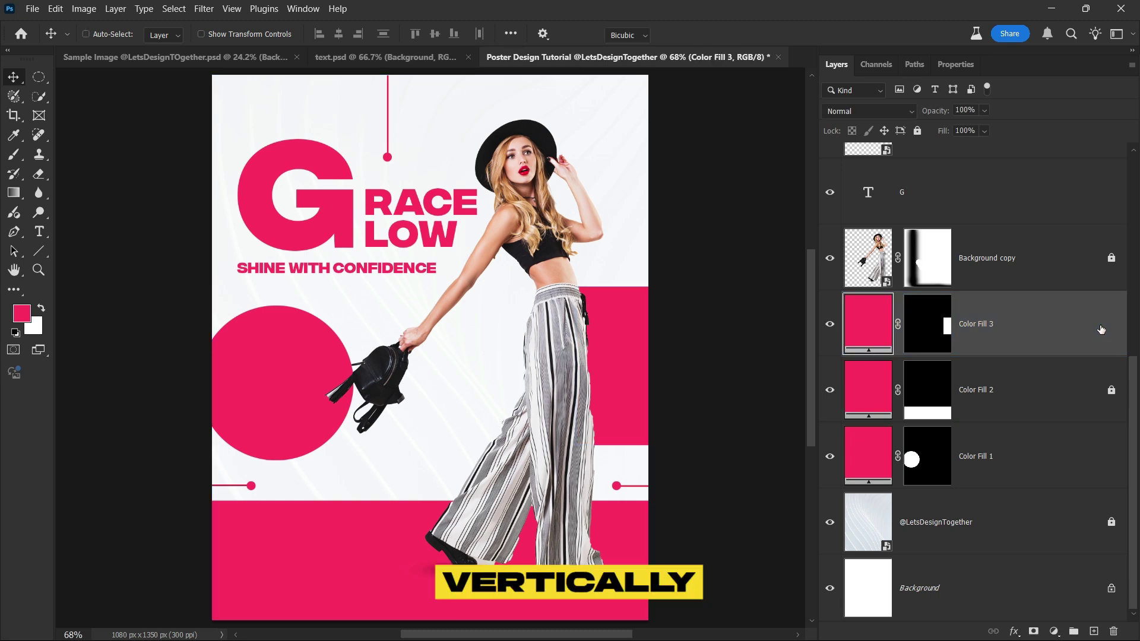
key(ctrl+t)
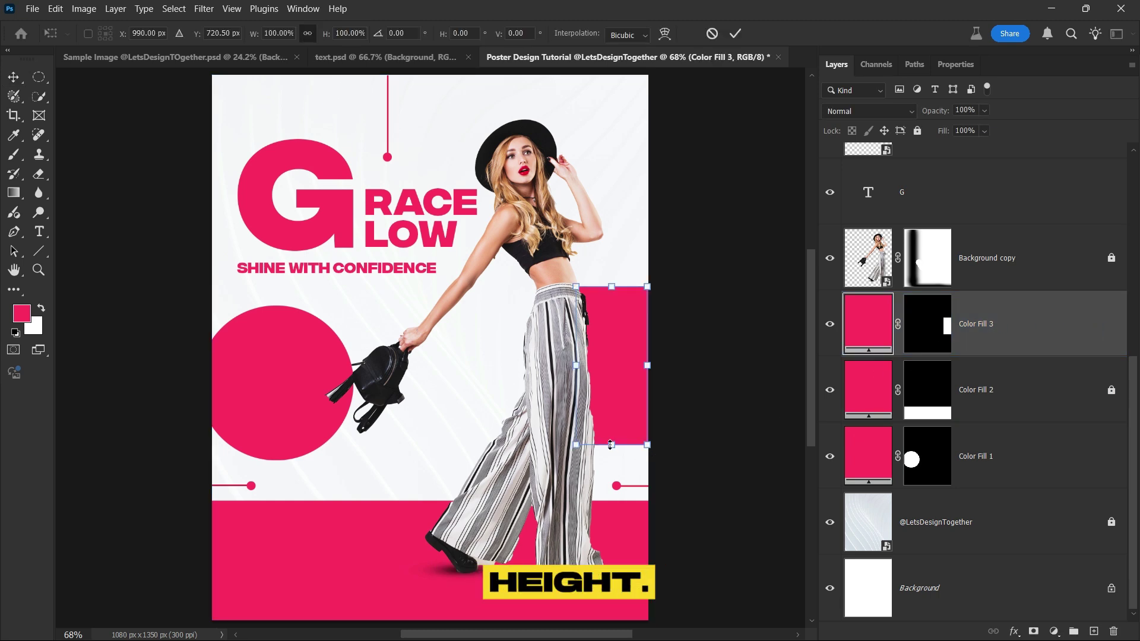
drag(611, 453, 611, 458)
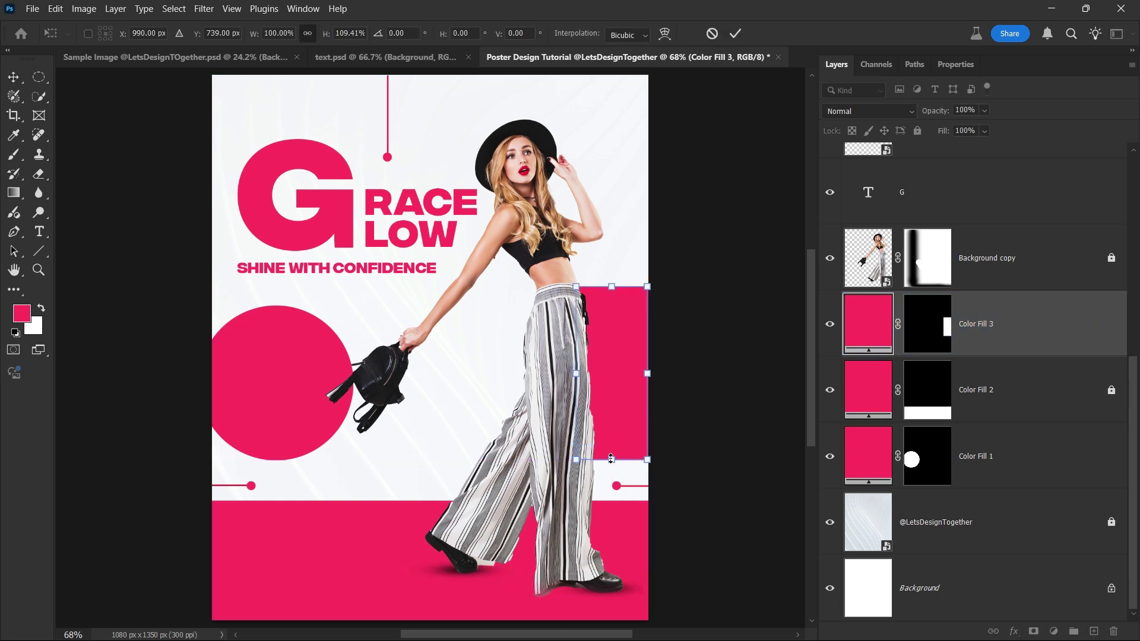
key(Return)
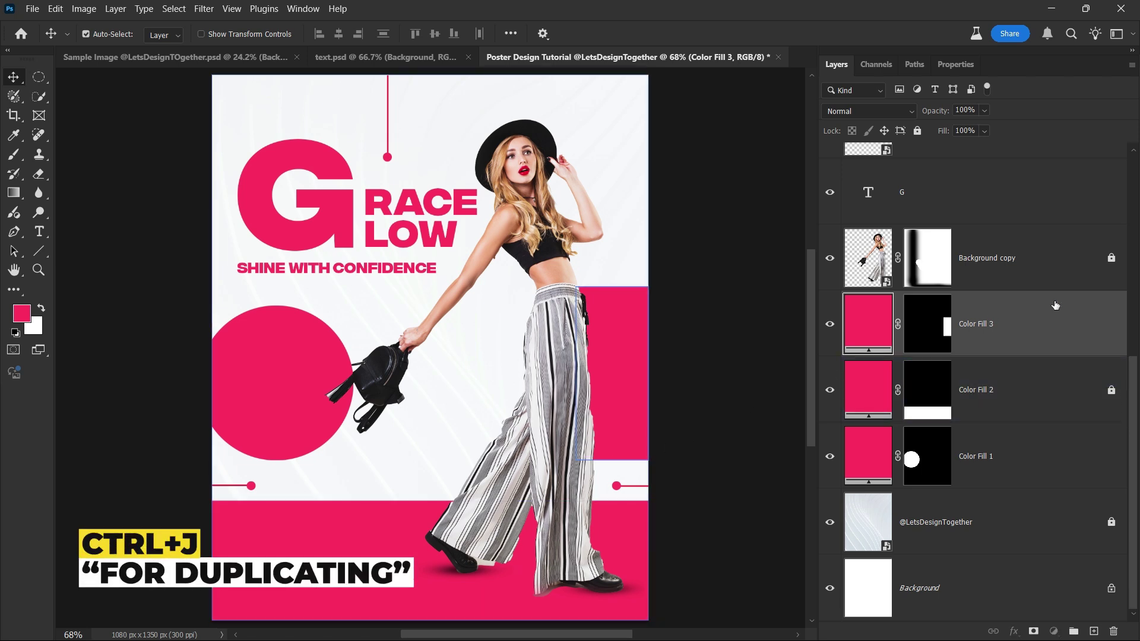
Step: Duplicate the right rectangle, shrink the copy, and place it as a short bar joining the poster's left edge to the G
key(ctrl+j)
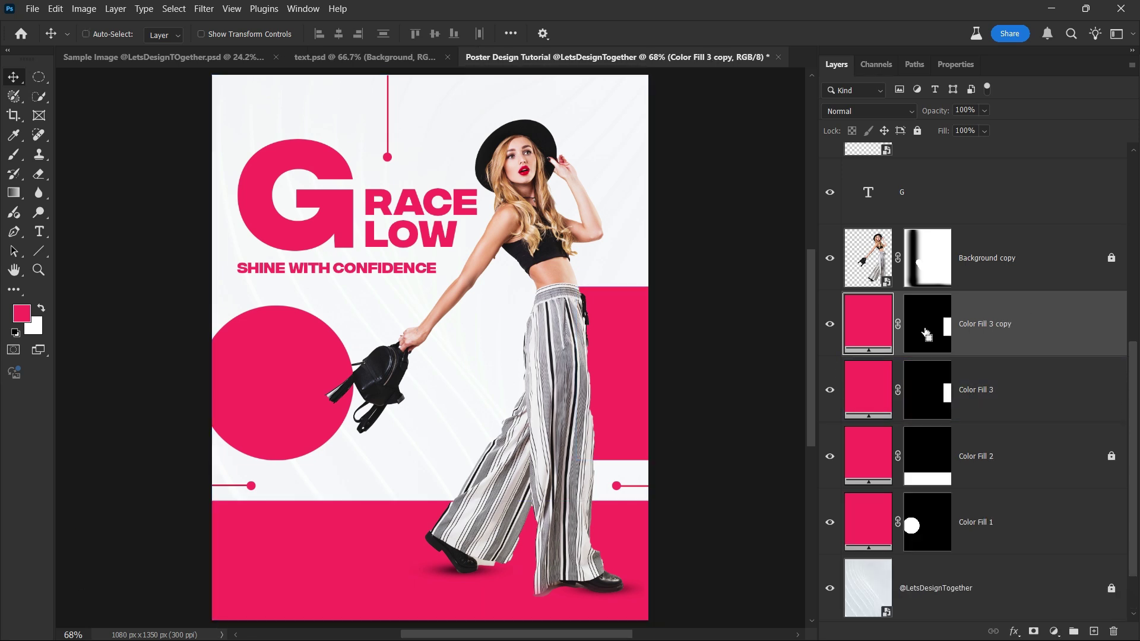
key(ctrl+t)
drag(611, 374, 166, 178)
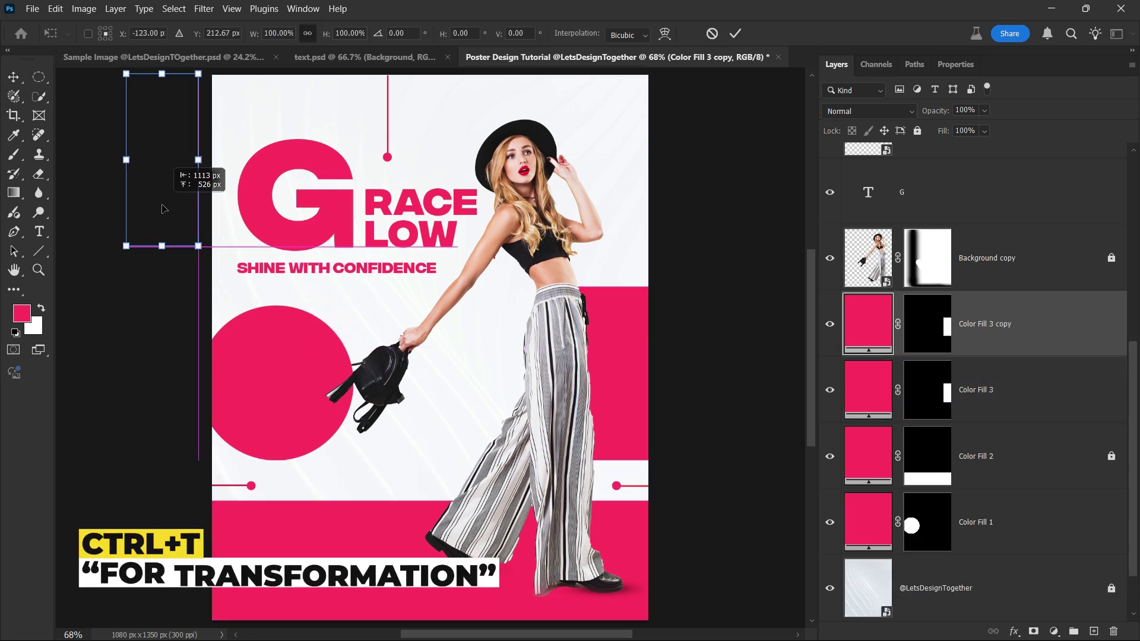
drag(164, 318, 200, 205)
key(Return)
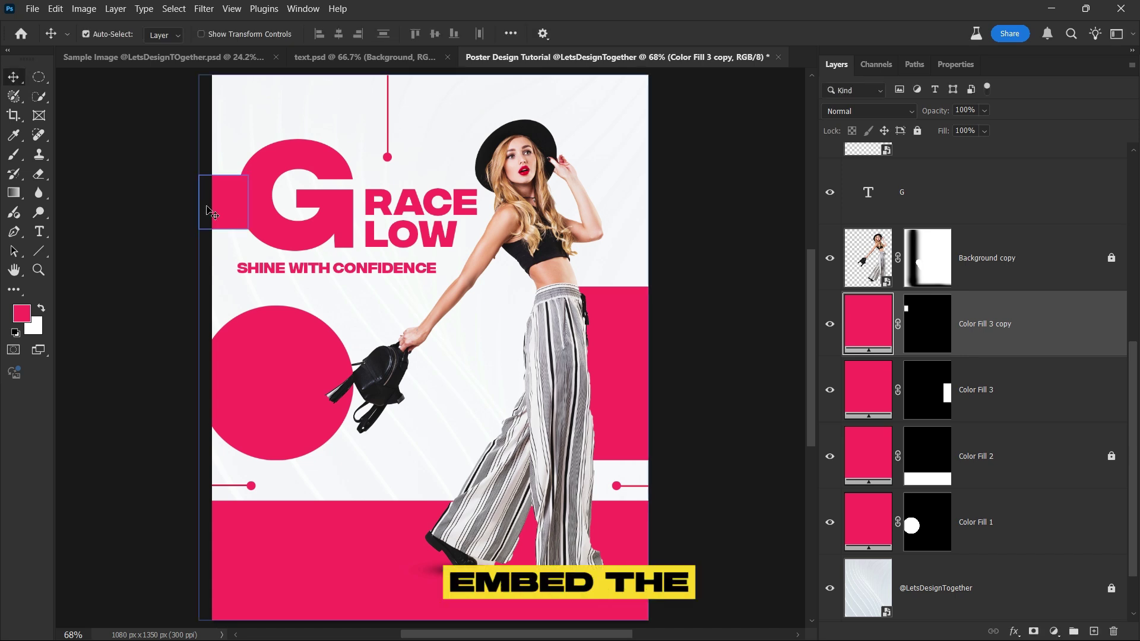
click(106, 252)
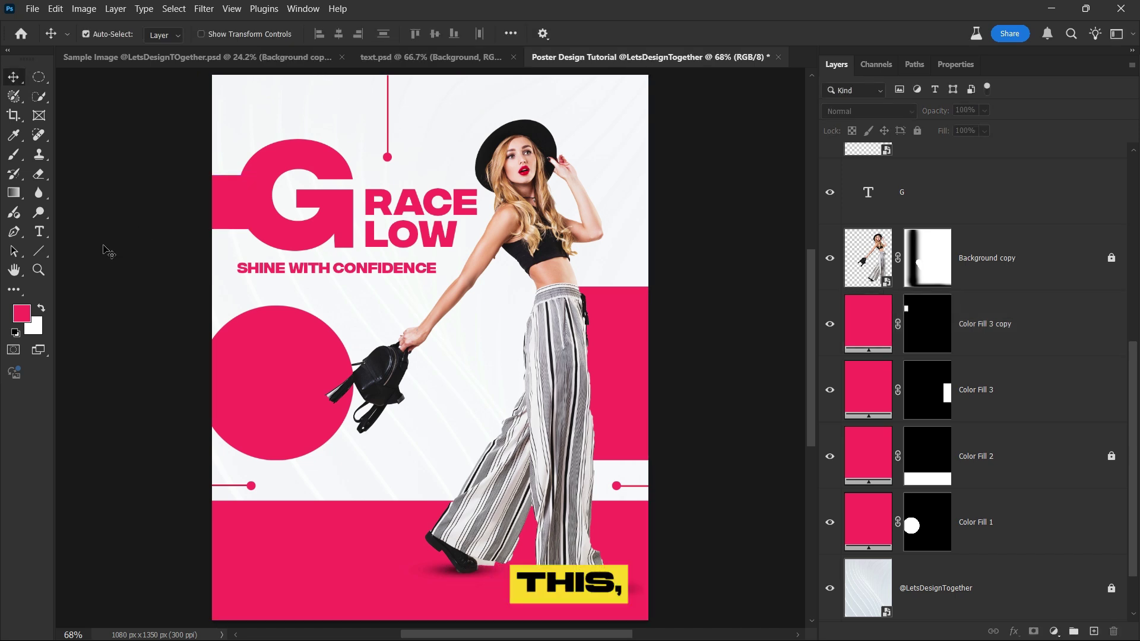
Step: Copy the group with the fashion quote and quotation marks from text.psd into the poster, placing it over the pink-red circle
click(453, 59)
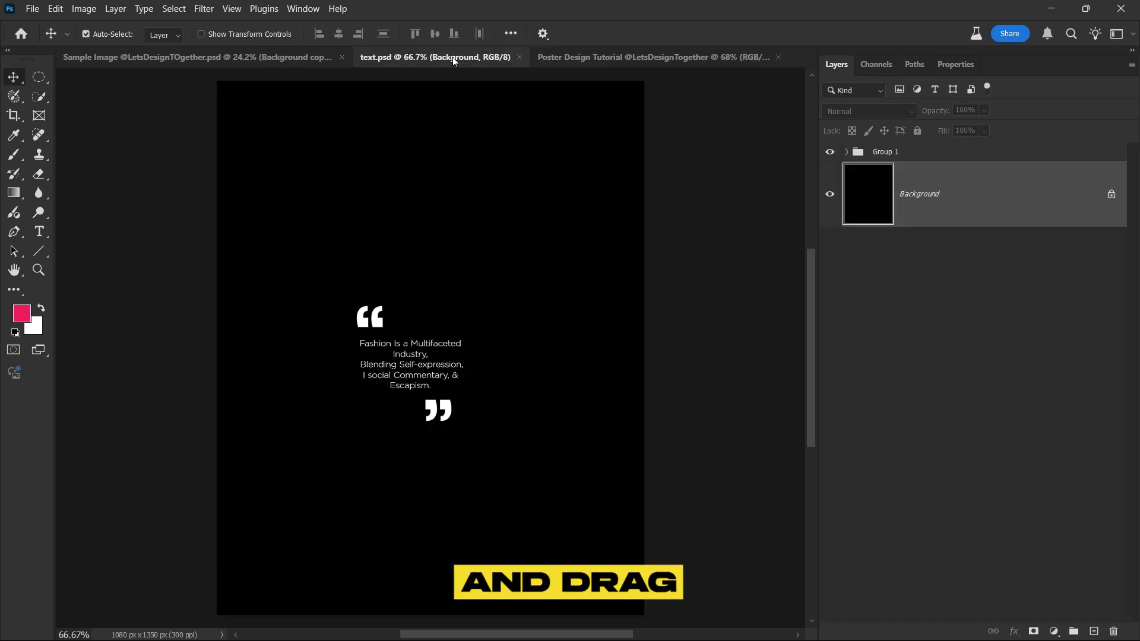
click(1004, 152)
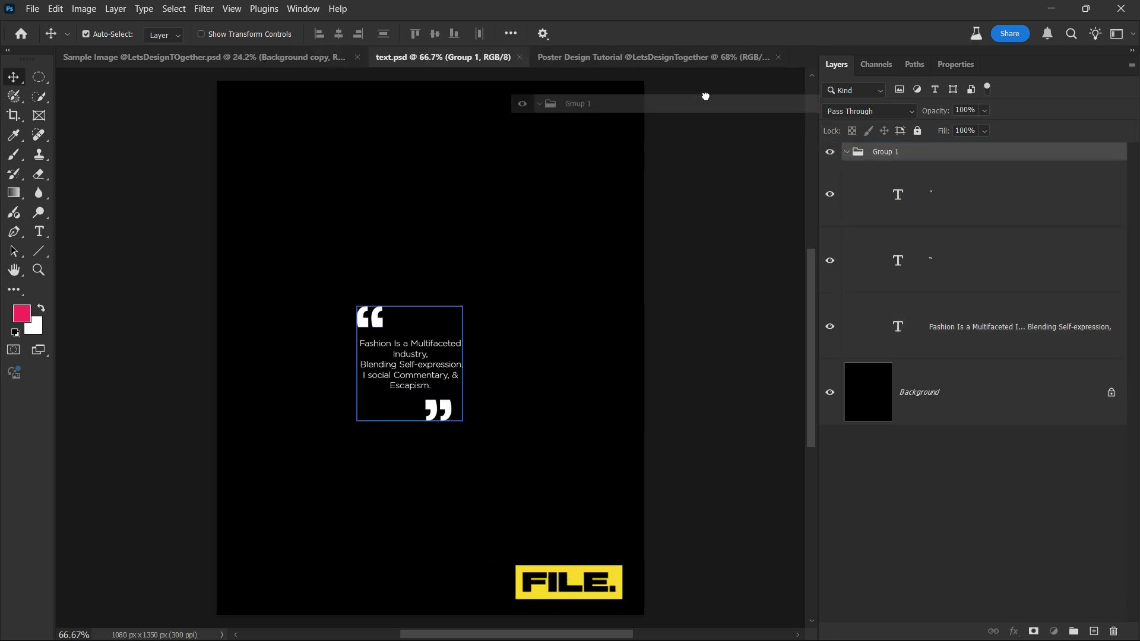
drag(706, 96, 289, 389)
Step: Scale the quote group down slightly to fit the circle and move it directly beneath the woman's layer in the stacking order
key(ctrl+t)
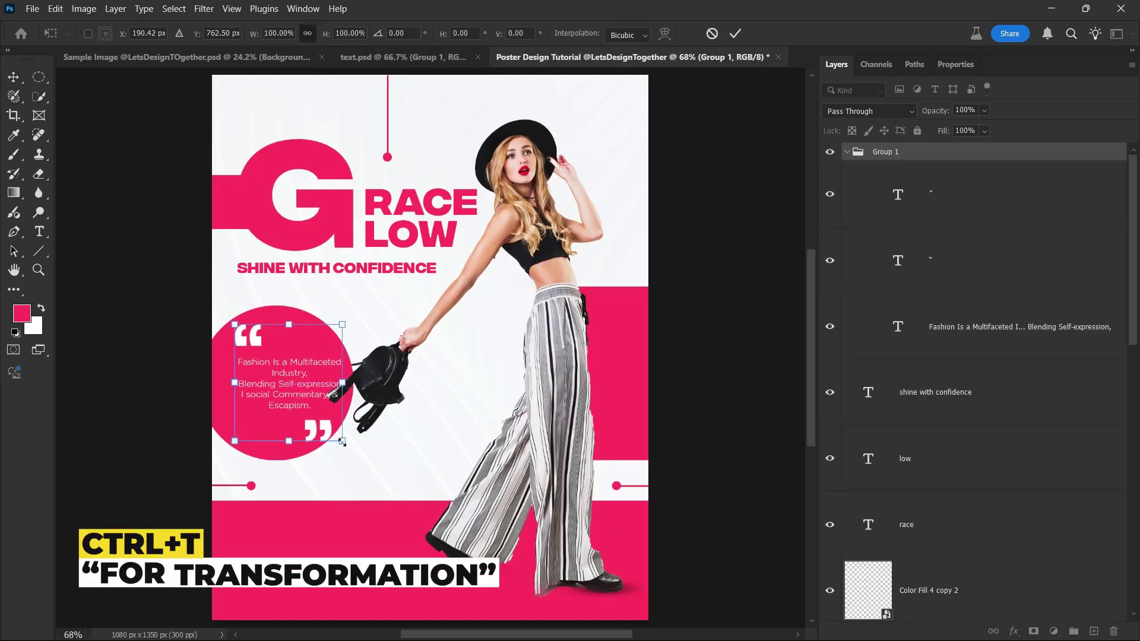
drag(342, 441, 333, 436)
key(Return)
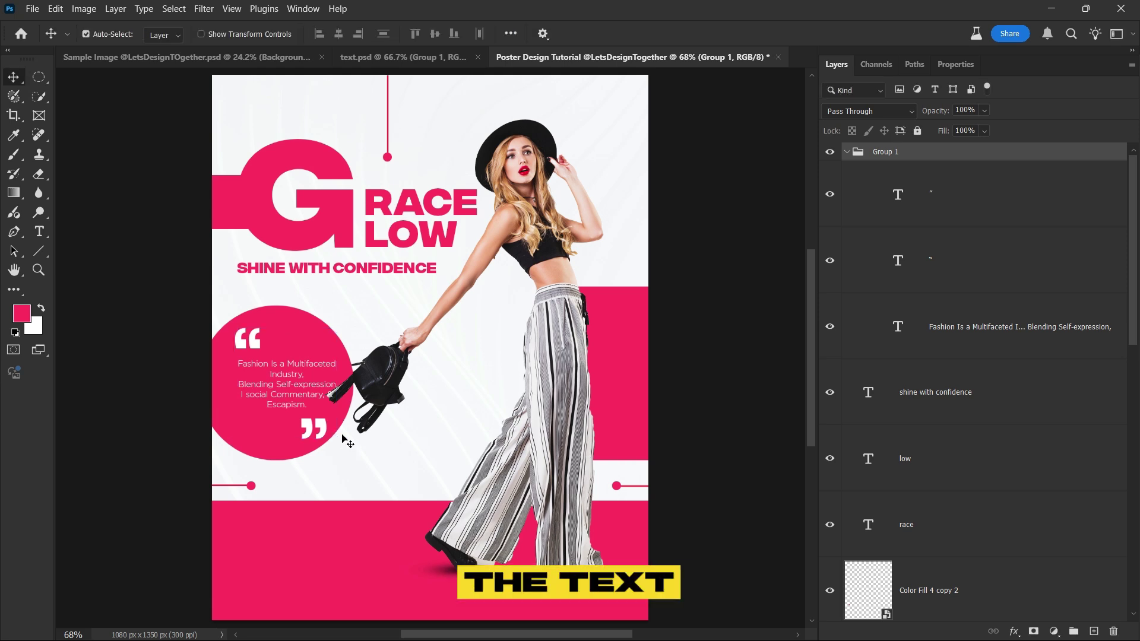
drag(888, 152, 963, 419)
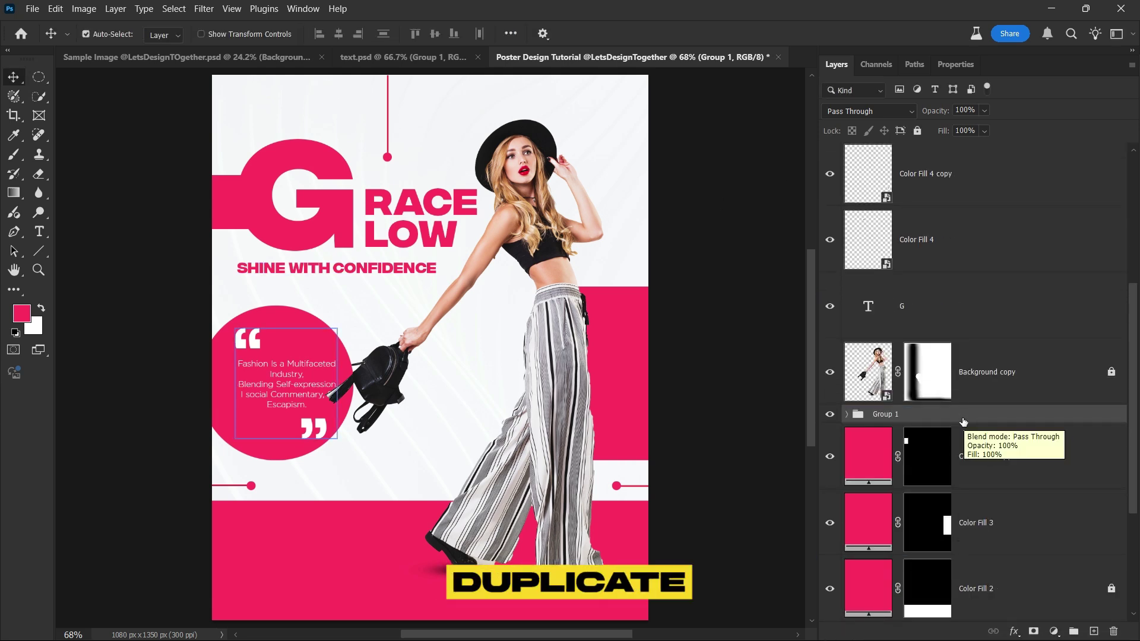
Step: Duplicate the "Shine with confidence" tagline just below the original and change the copy's text to "2025"
click(421, 269)
alt+drag(421, 269, 441, 301)
double_click(441, 301)
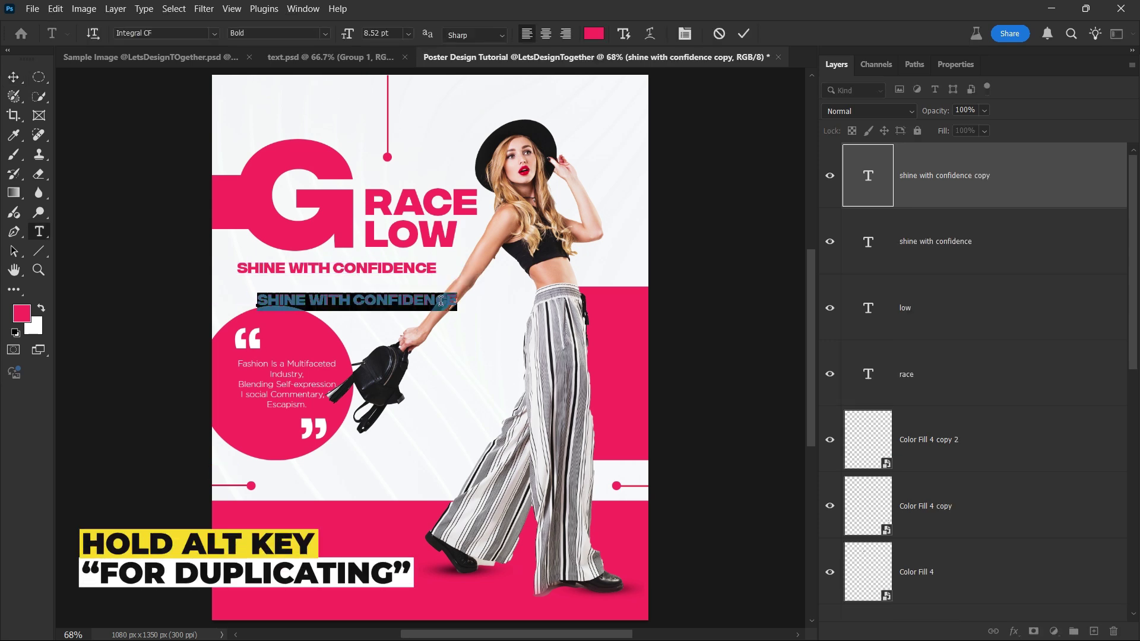
text(2025)
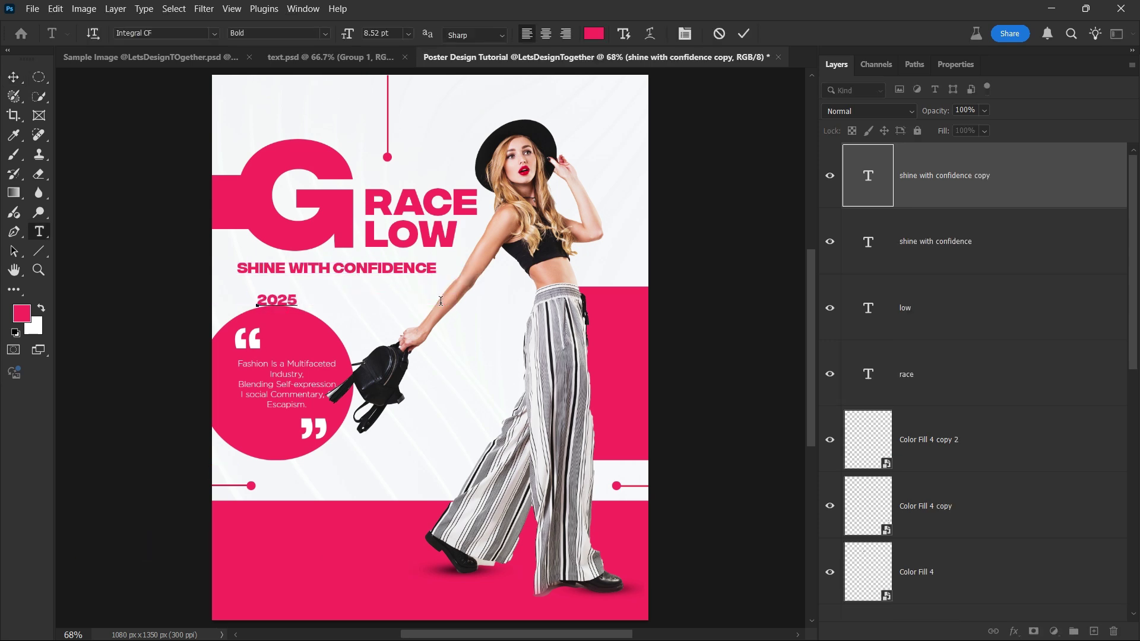
key(ctrl+Return)
Step: Scale the "2025" text to about 143%, rotate it -90°, and place it beside the vertical line at the poster's top
key(ctrl+t)
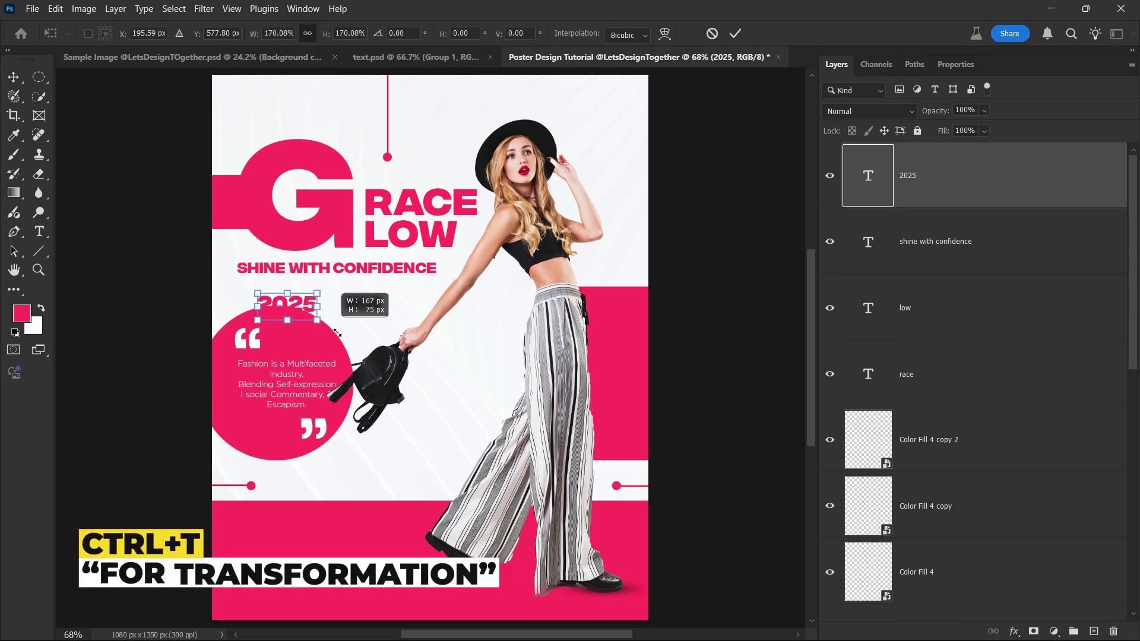
drag(382, 293, 350, 239)
drag(300, 311, 399, 146)
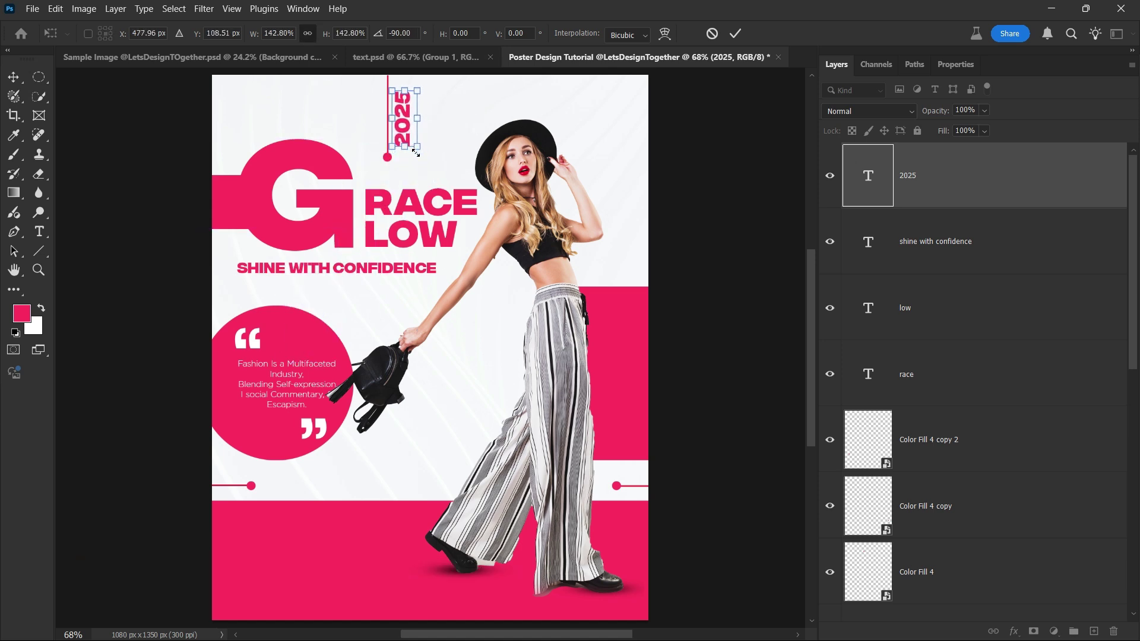
key(Return)
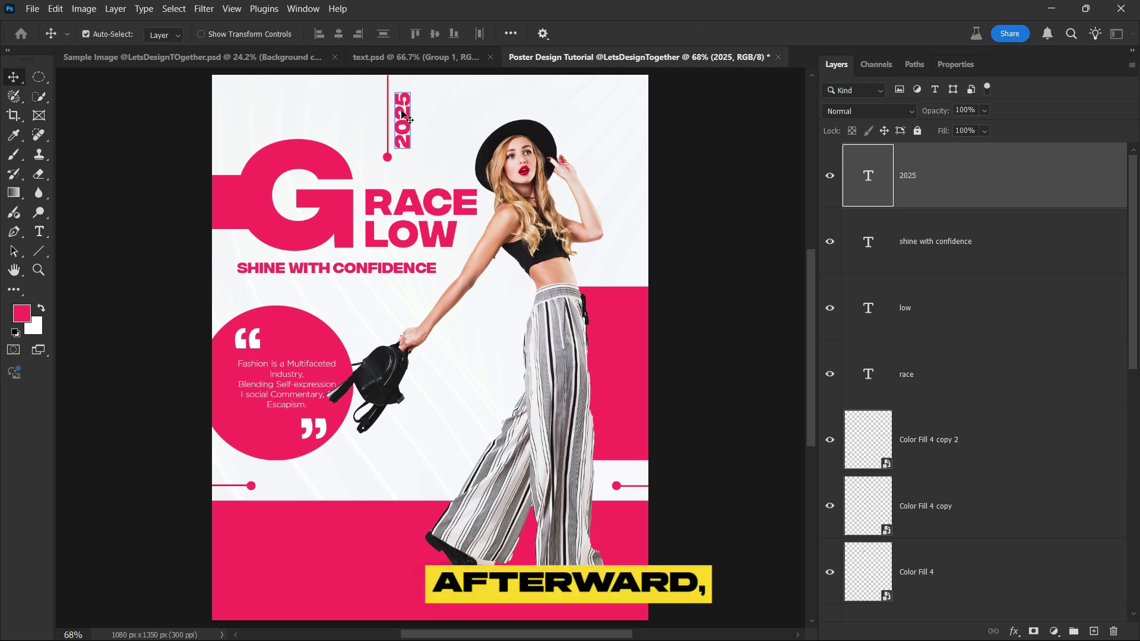
Step: Duplicate the vertical "2025" onto the right pink-red rectangle, recolor the copy white, and enlarge it to about 178%
drag(403, 115, 628, 376)
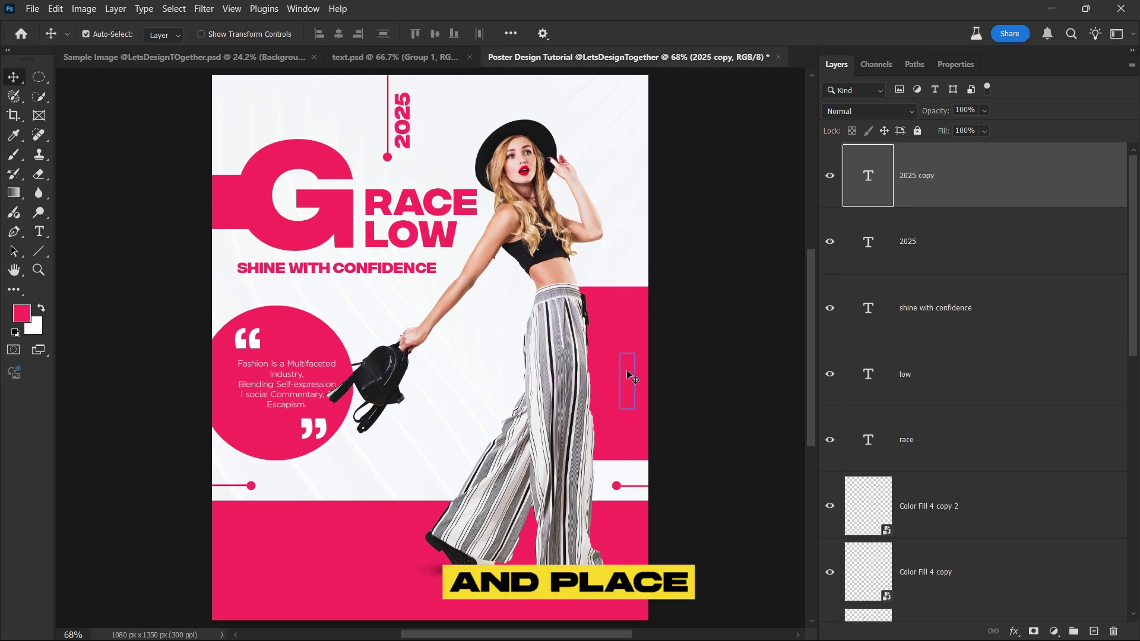
key(ctrl+BackSpace)
key(ctrl+t)
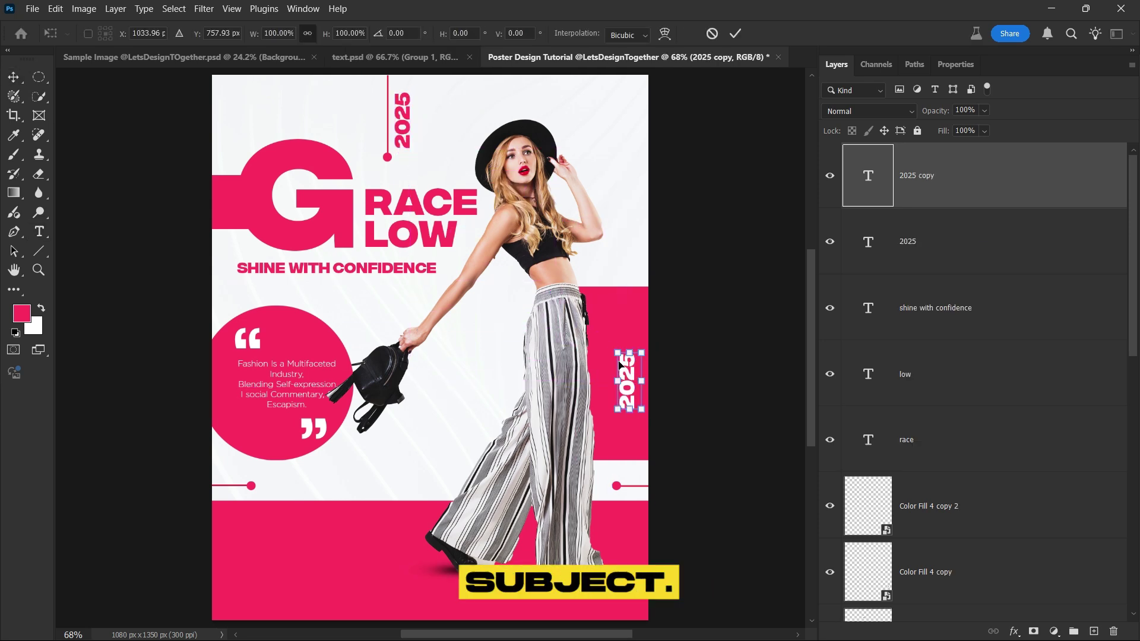
drag(618, 354, 596, 309)
drag(615, 356, 619, 397)
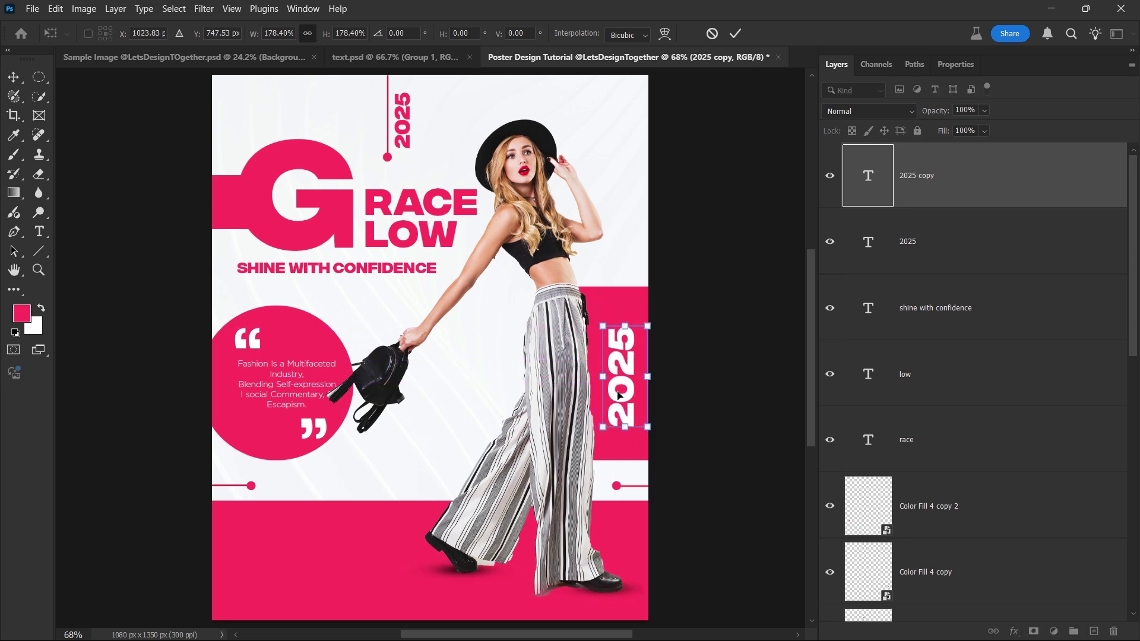
key(Return)
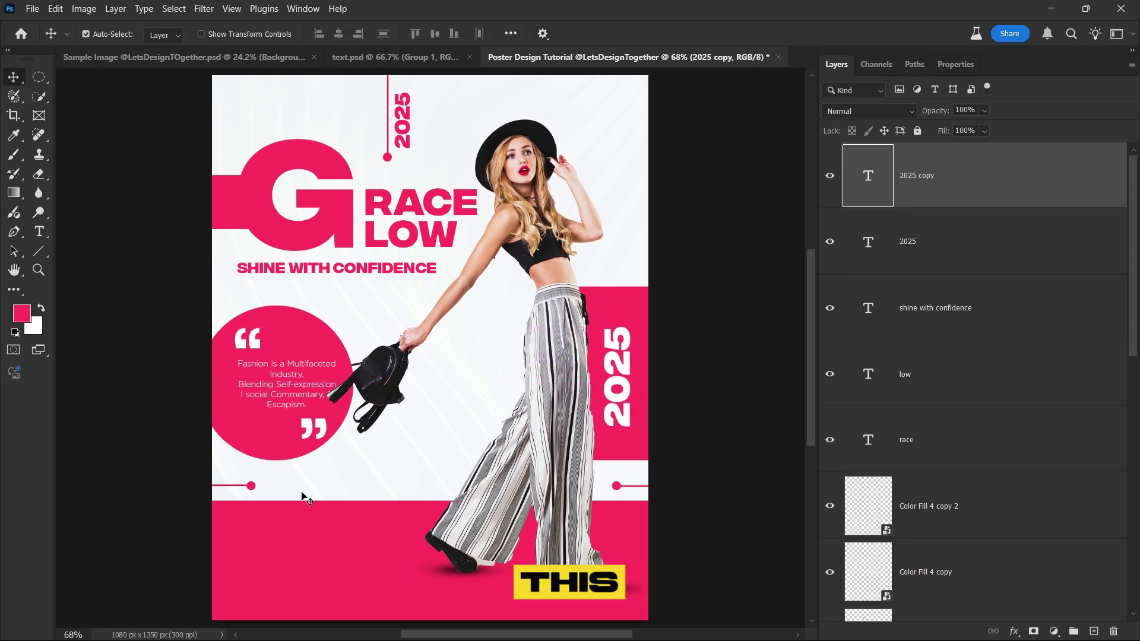
Step: Move the lower-left line-and-dot accent further into the poster and place a duplicate of it beneath the tagline
click(253, 489)
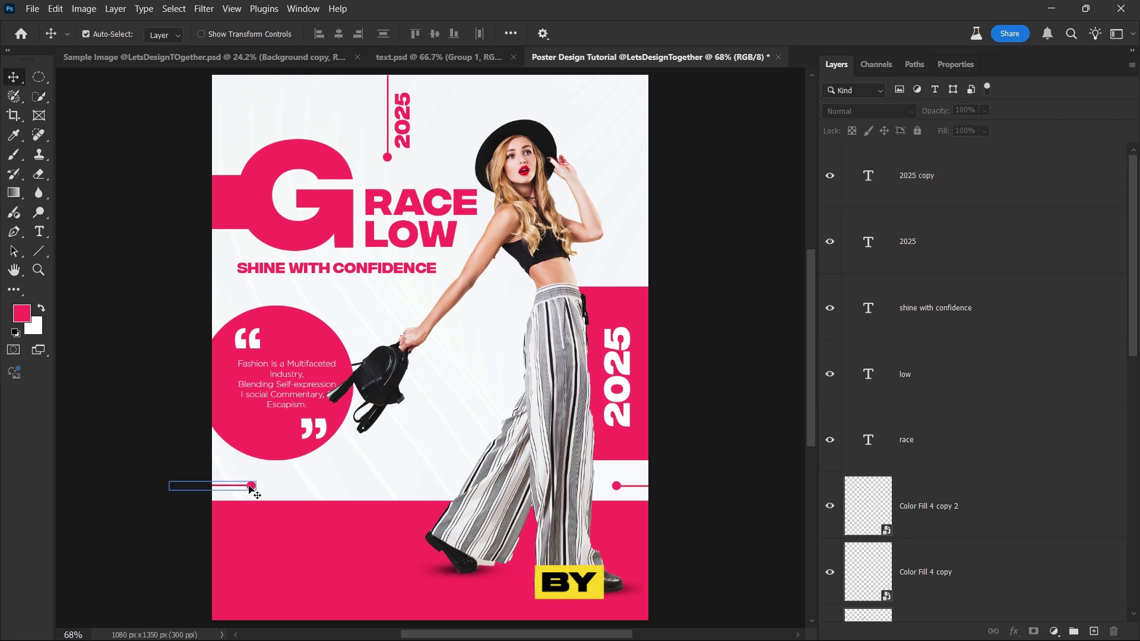
drag(253, 489, 288, 291)
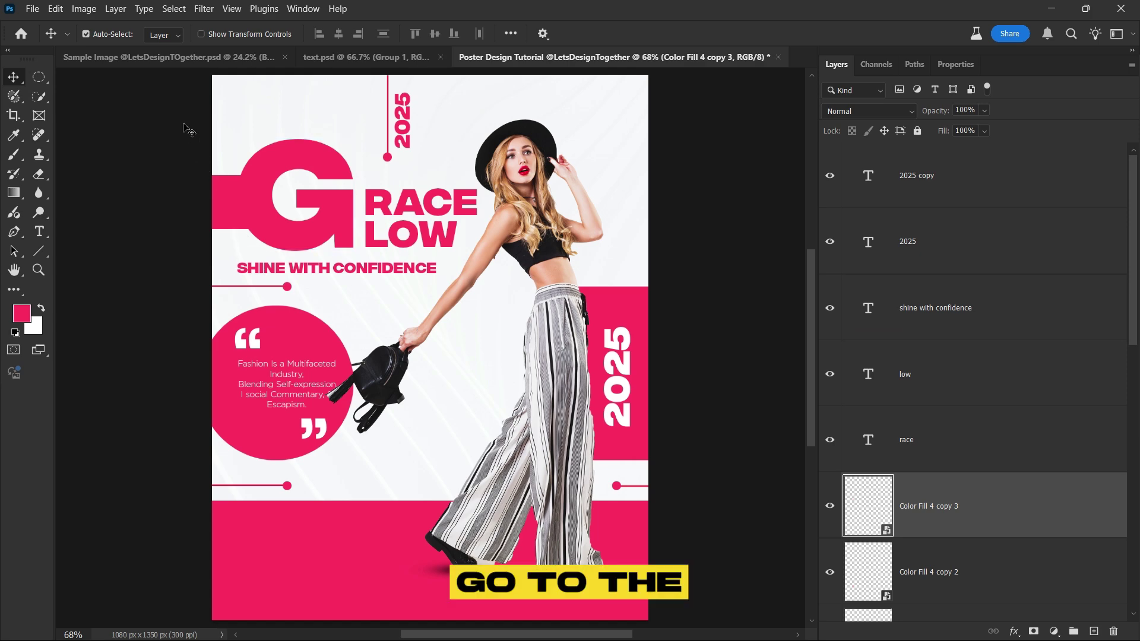
Step: Place the barcode image as an embedded object, scaled to about 9.95%, in the lower-left corner of the bottom pink-red band
click(33, 9)
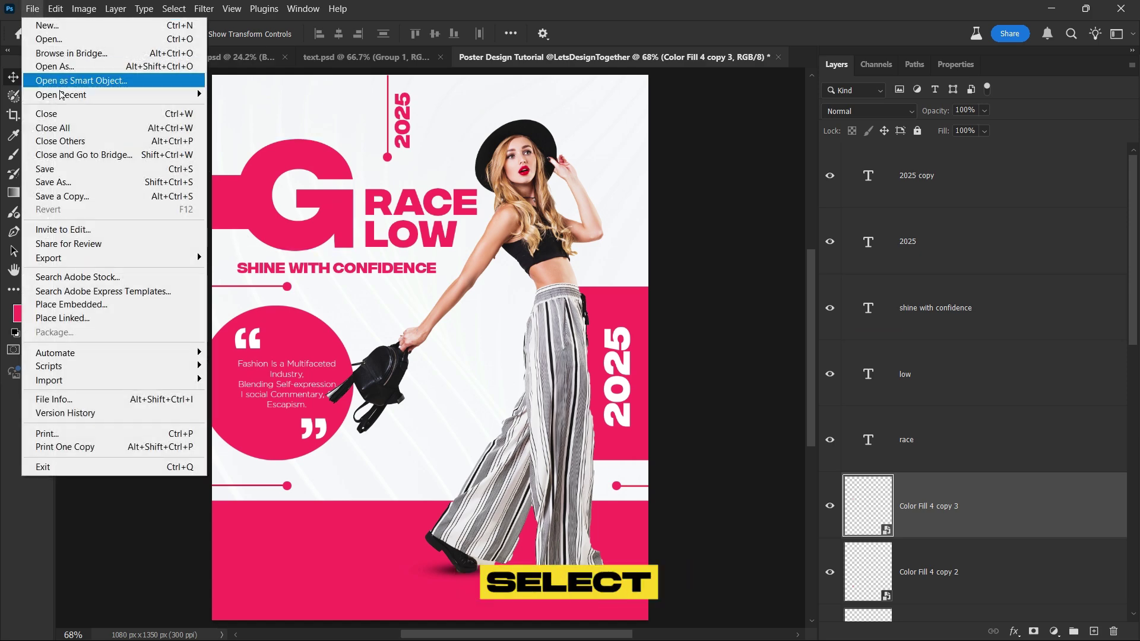
click(109, 307)
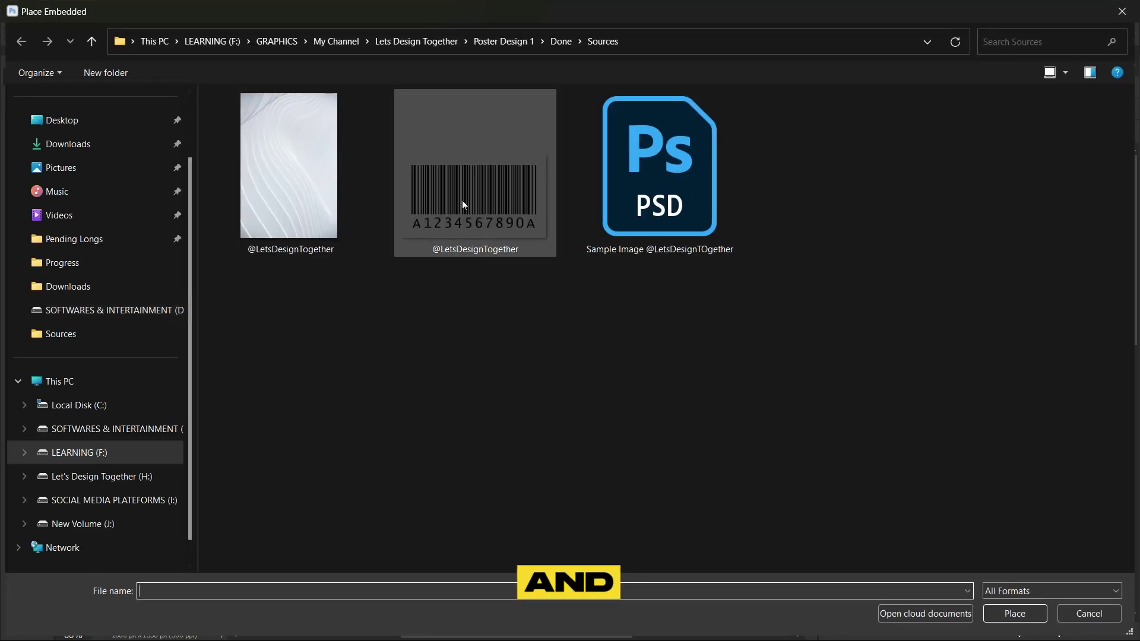
double_click(462, 201)
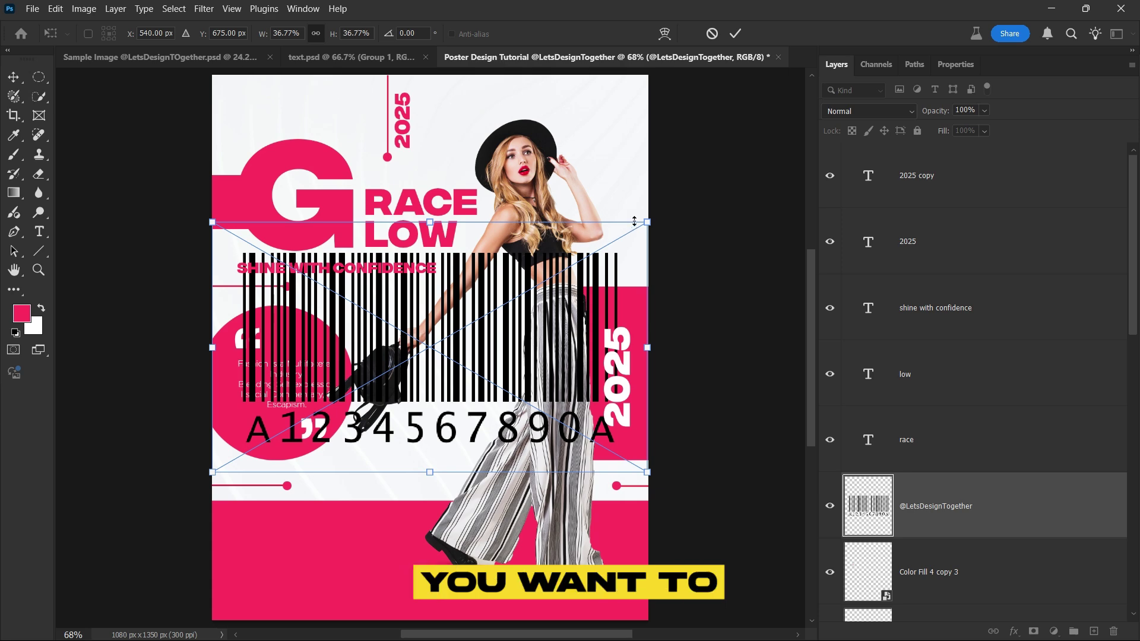
drag(647, 222, 320, 595)
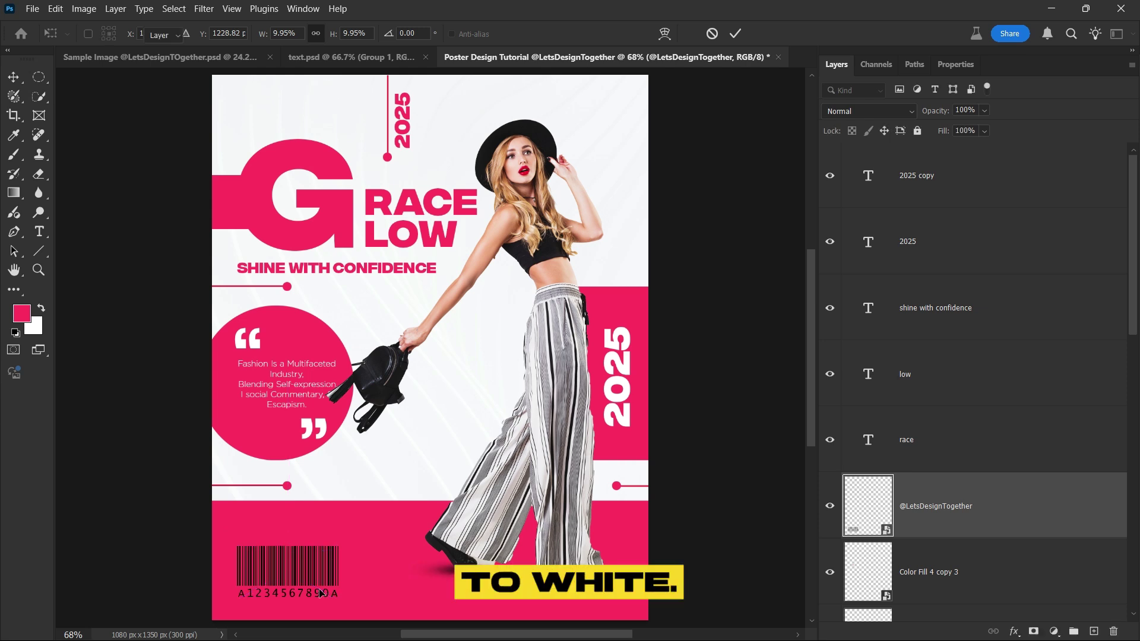
key(Return)
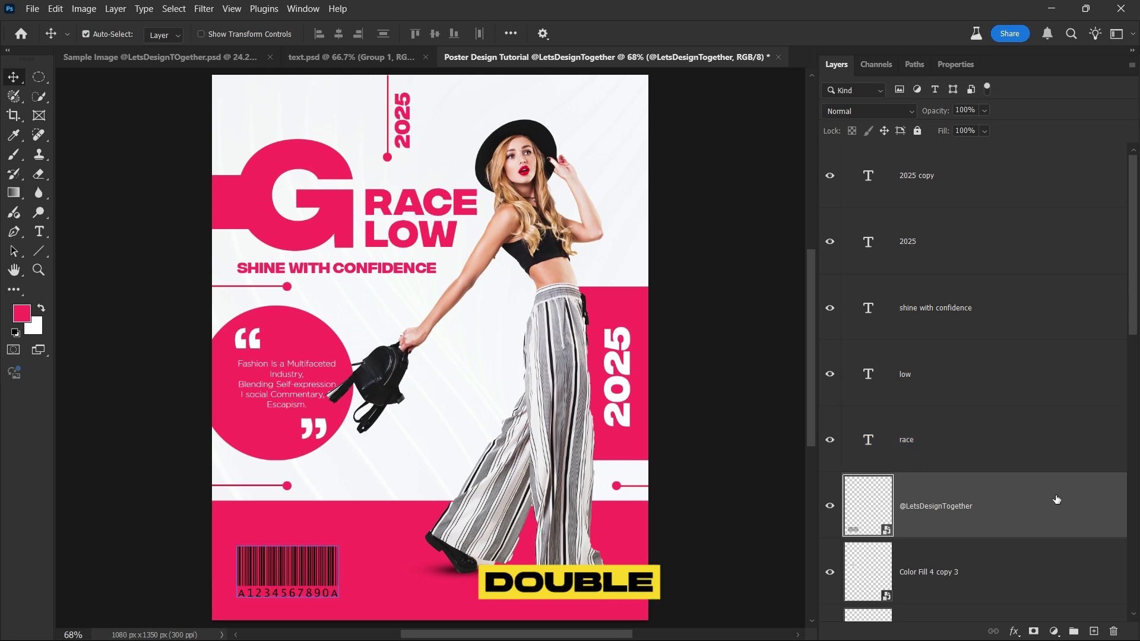
Step: Apply a white Color Overlay at 100% opacity to the barcode layer
double_click(1057, 499)
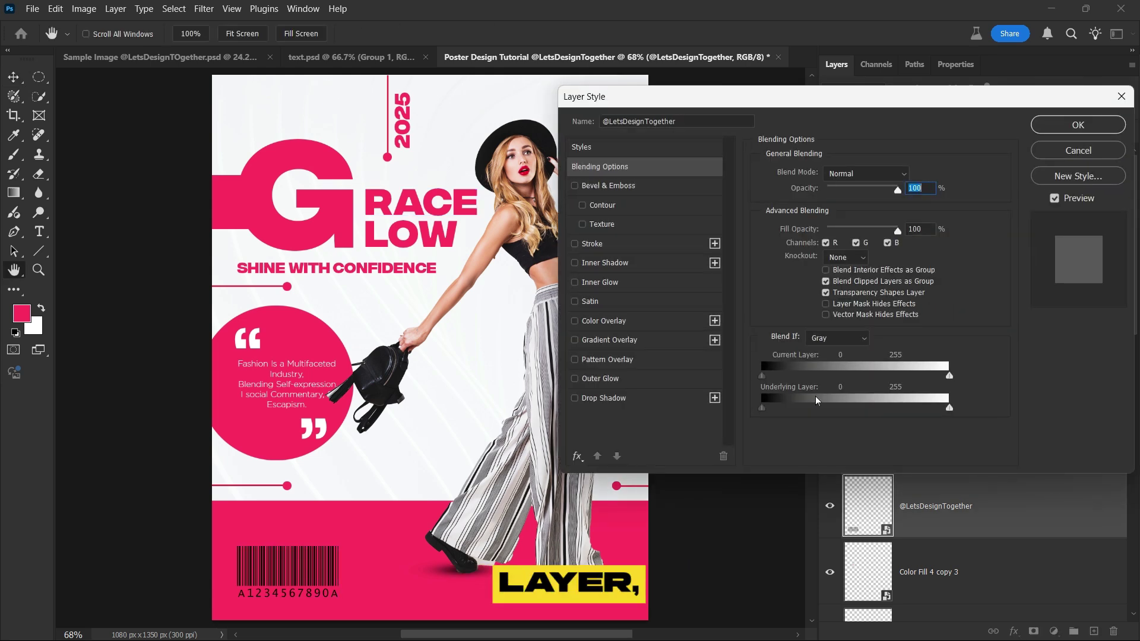
click(661, 318)
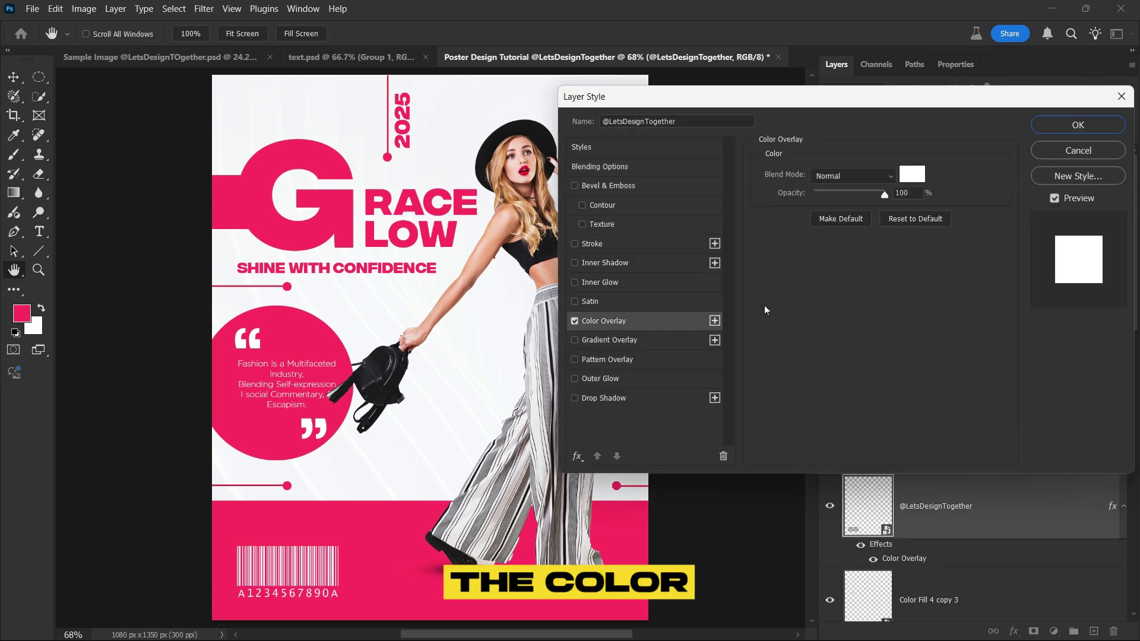
click(1084, 123)
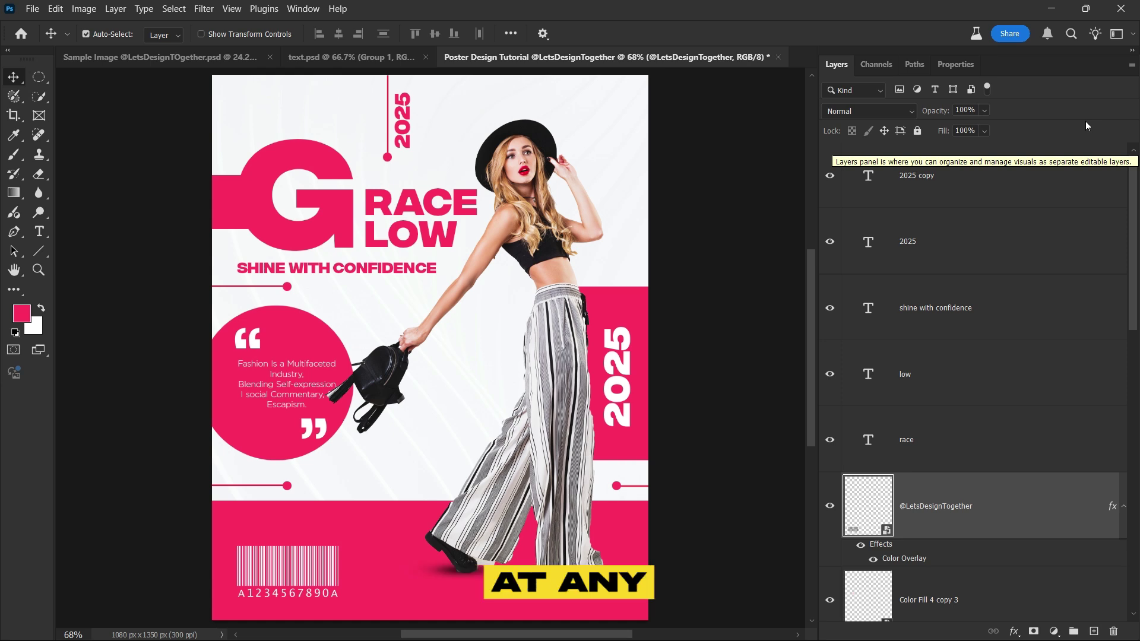
Step: Add a Hue/Saturation adjustment above the top layer and set the Reds hue to -16
click(985, 178)
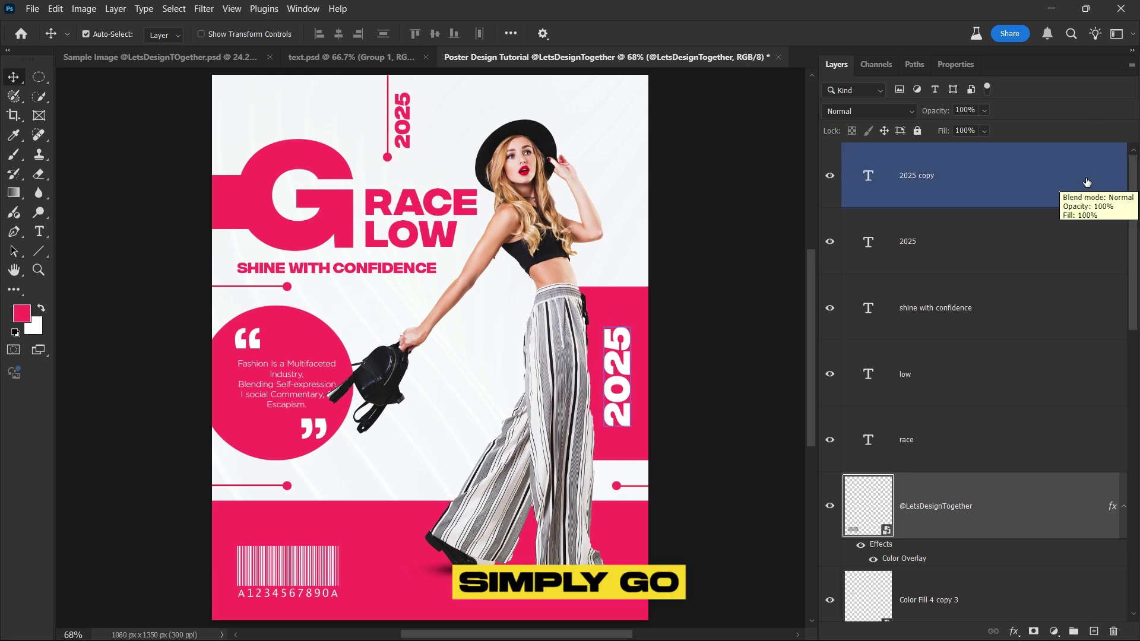
click(1056, 632)
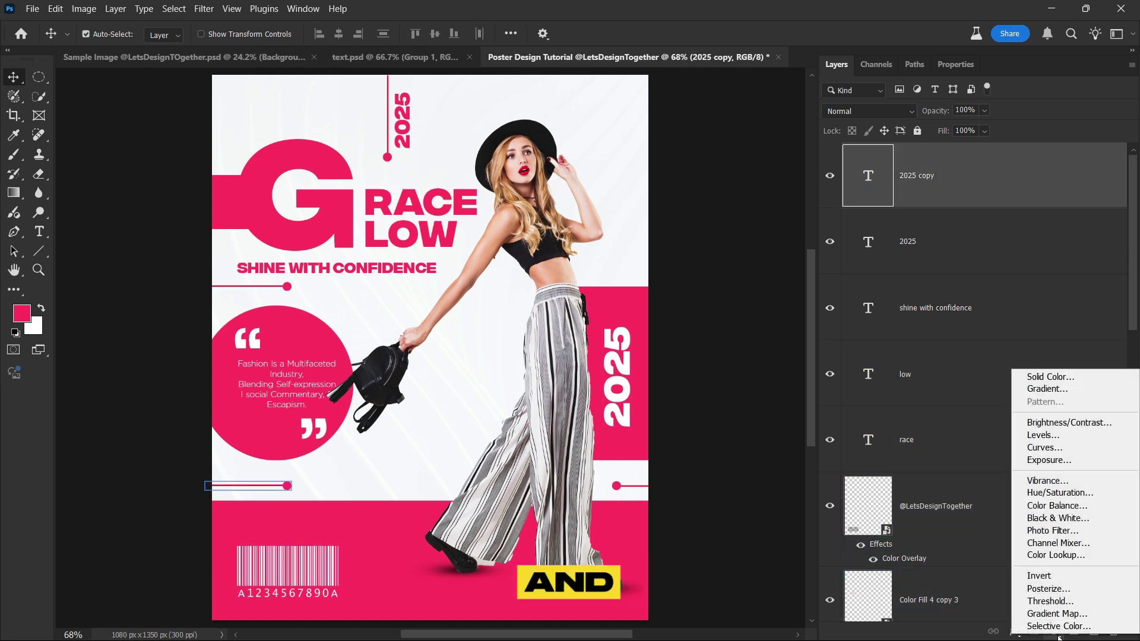
click(1102, 491)
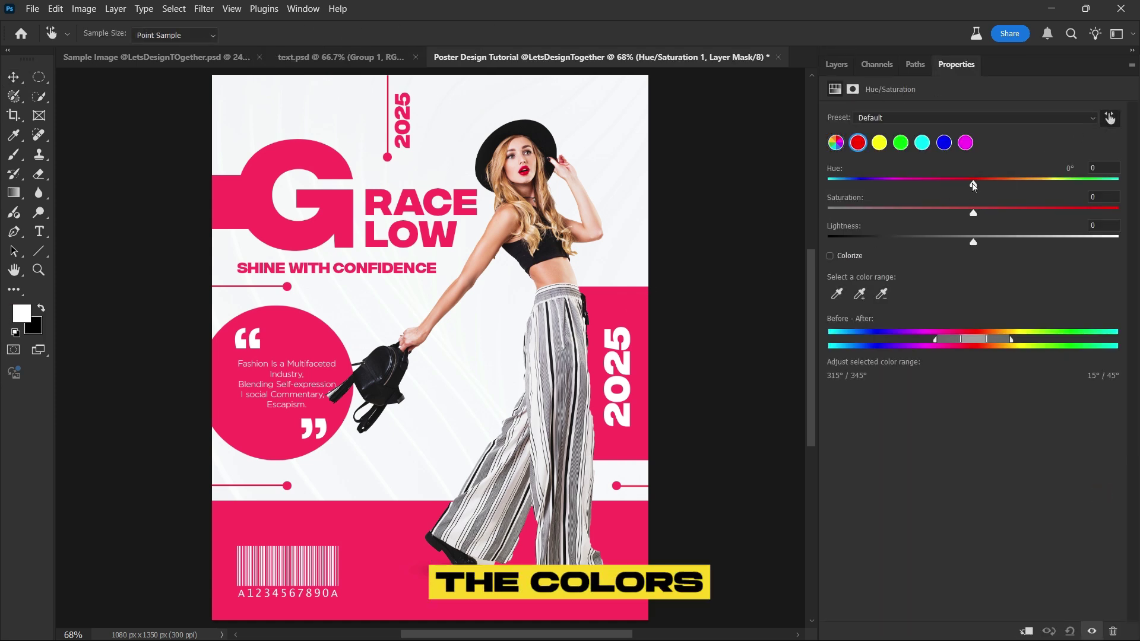
drag(971, 183, 948, 183)
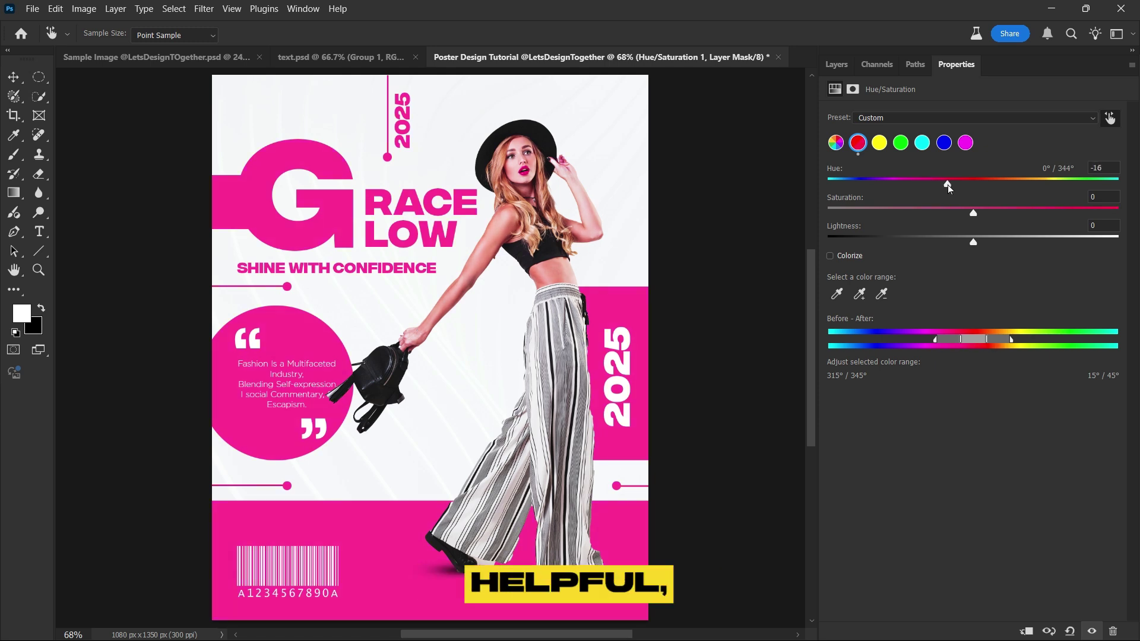